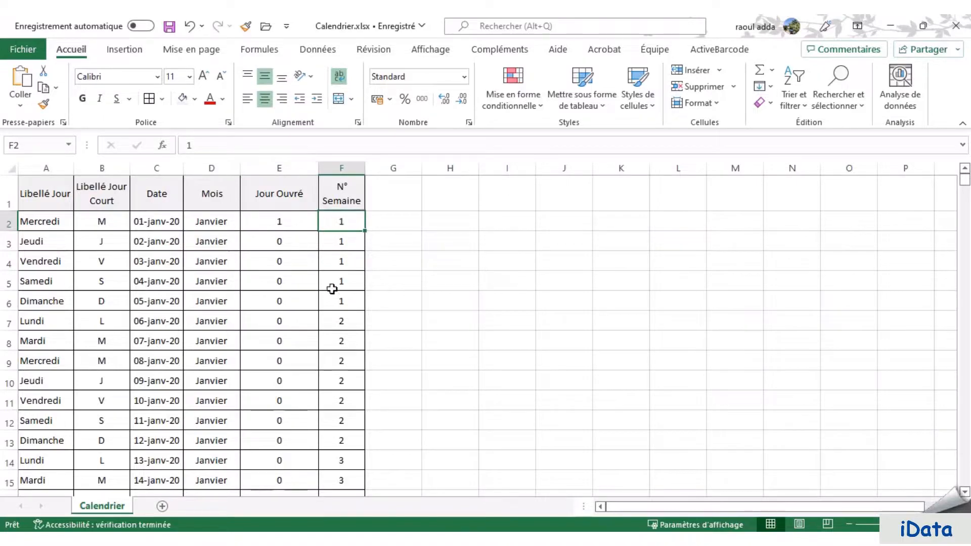
pyautogui.click(396, 266)
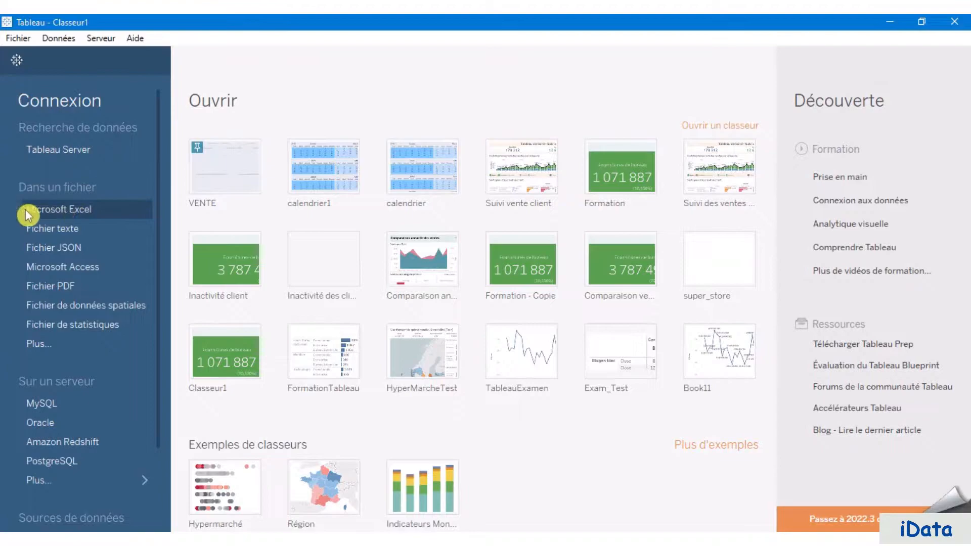
# In Tableau, connect to the Excel file Calendrier.xlsx and open the physical layer of its Calendrier table.
pyautogui.click(89, 215)
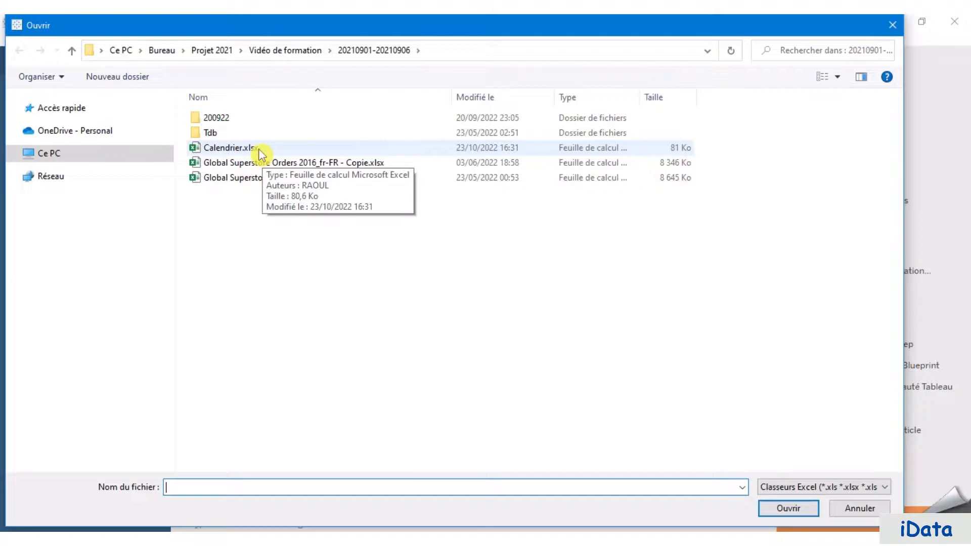
pyautogui.click(258, 151)
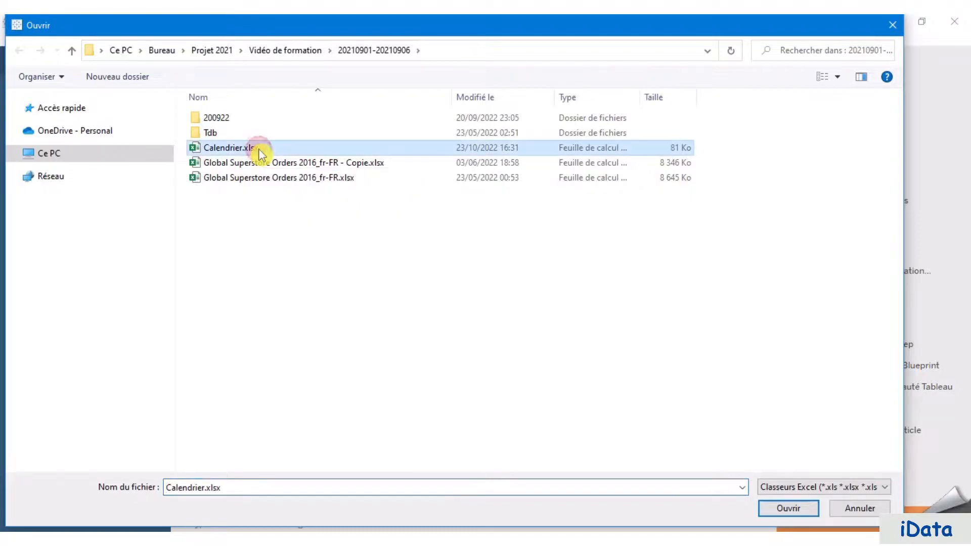
pyautogui.click(781, 515)
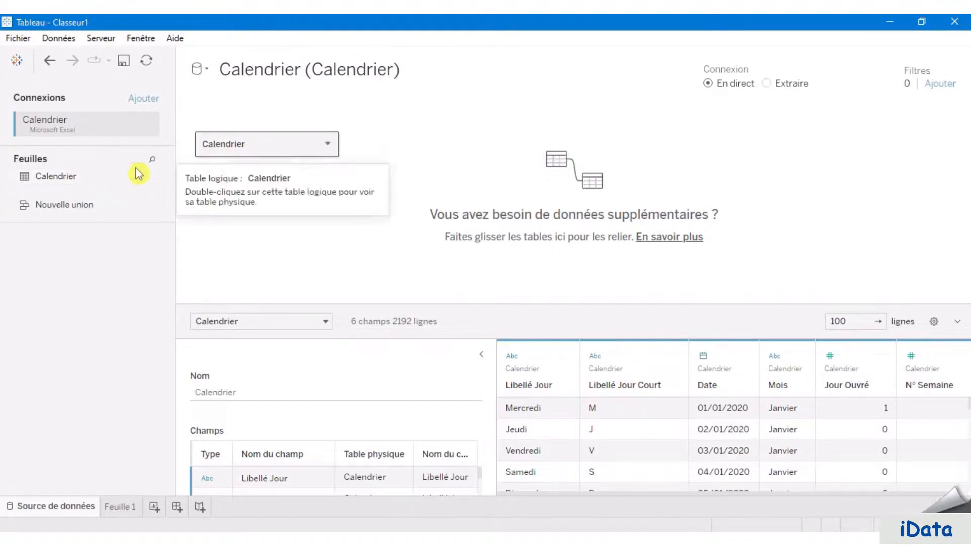
pyautogui.doubleClick(259, 151)
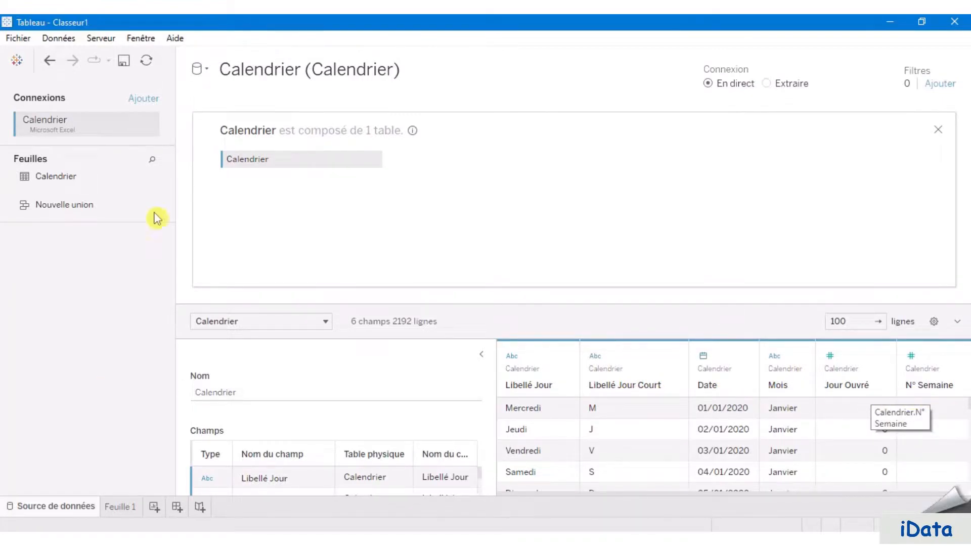
# Rename the data source as Calendrier by removing the parenthesised part of its name.
pyautogui.click(305, 74)
pyautogui.click(289, 67)
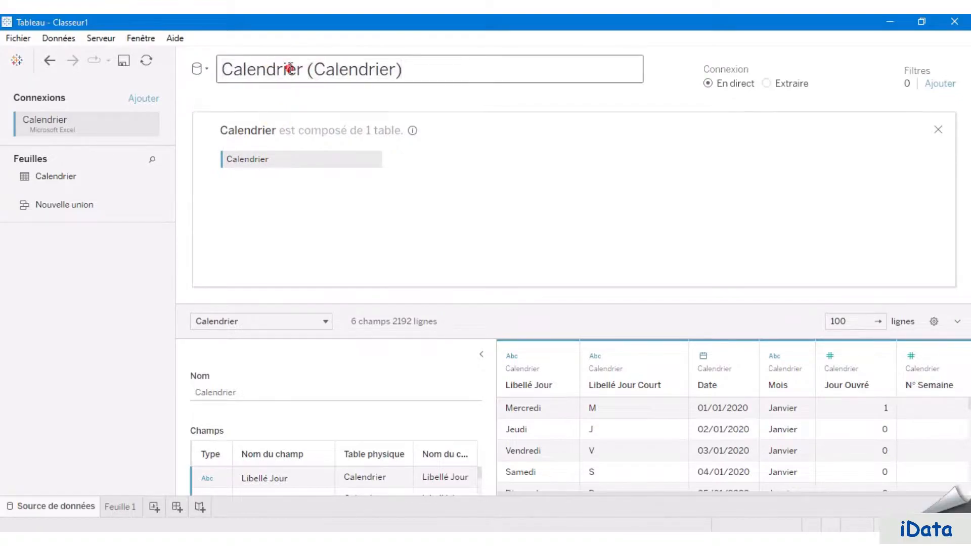
pyautogui.moveTo(304, 74); pyautogui.dragTo(506, 75)
pyautogui.press('BackSpace')
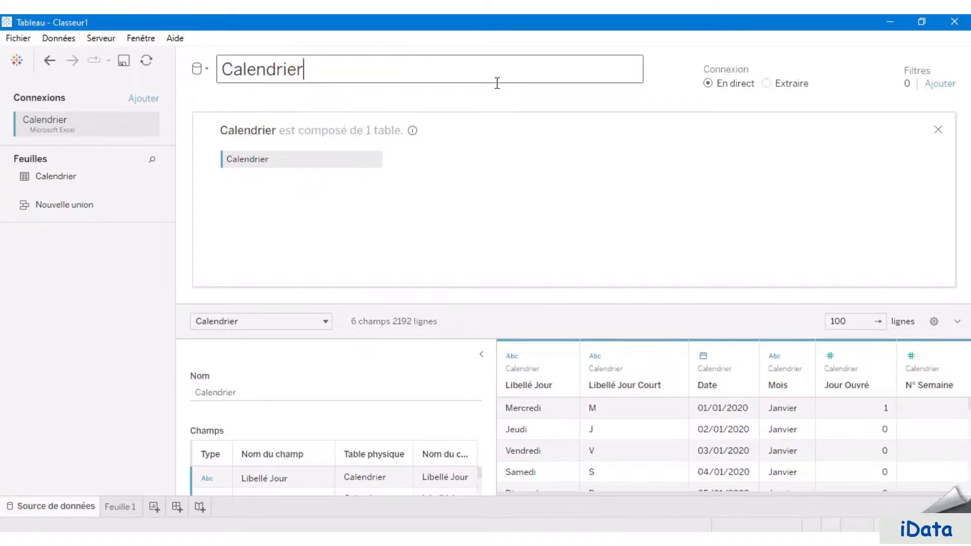
pyautogui.click(179, 147)
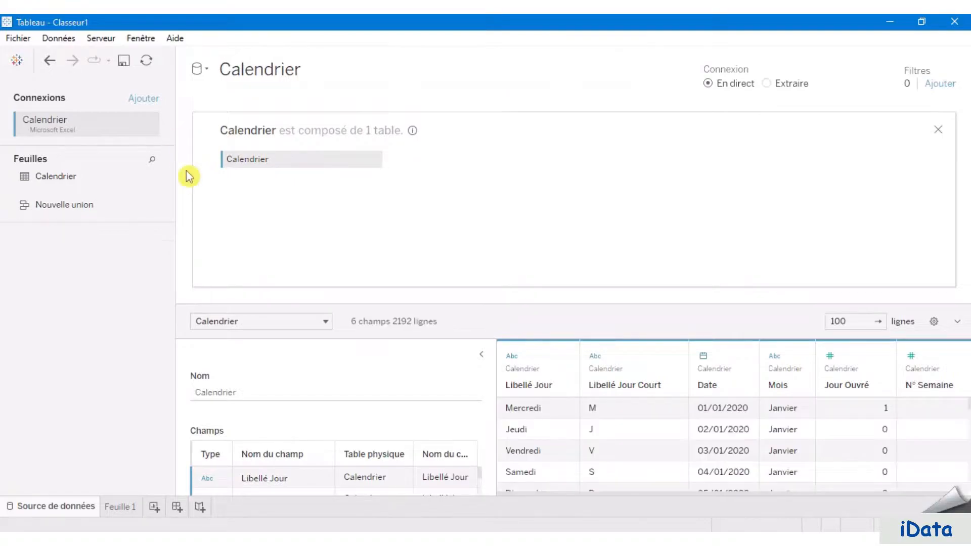
# Go to the Feuille 1 worksheet and group the data fields by folder.
pyautogui.click(125, 507)
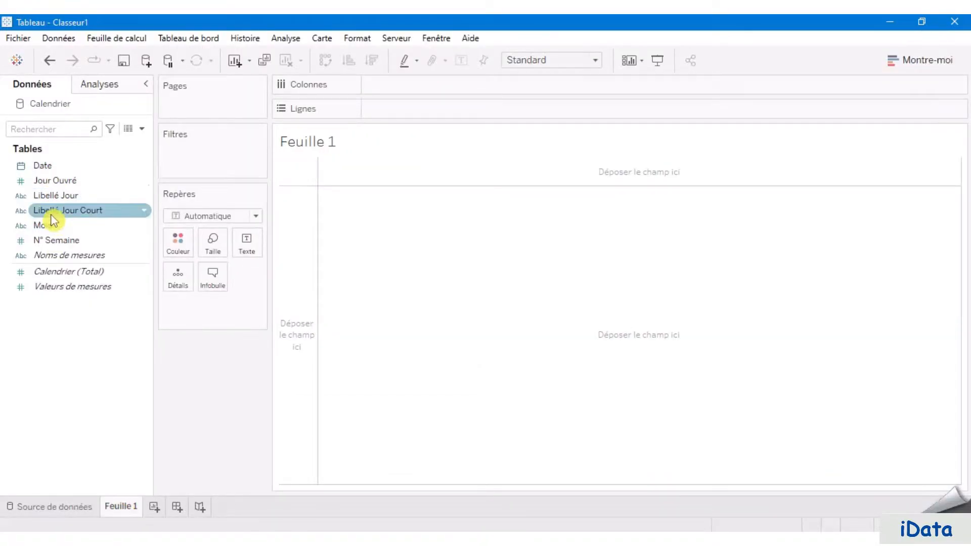
pyautogui.click(142, 129)
pyautogui.click(103, 183)
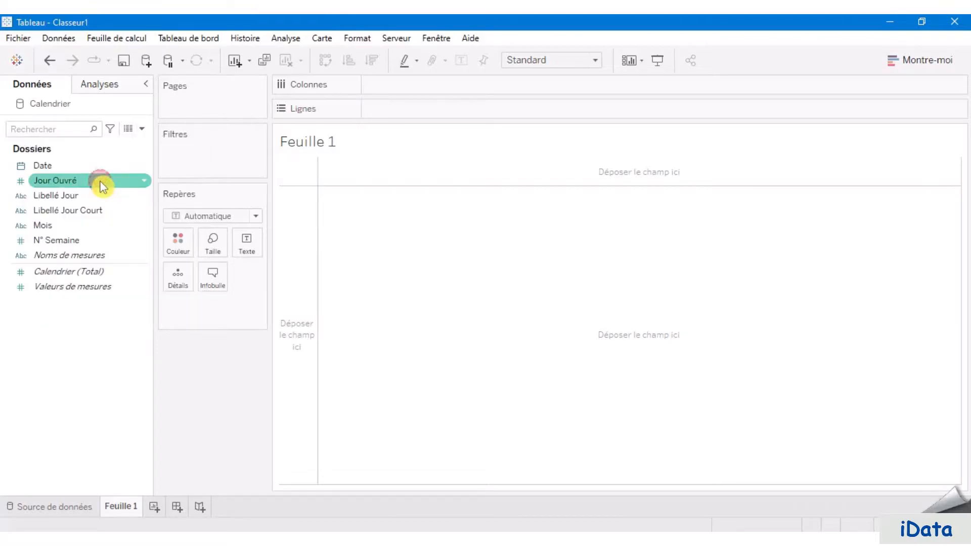
# Create a folder named Données Excel and move the six fields from Date through N° Semaine into it.
pyautogui.rightClick(53, 347)
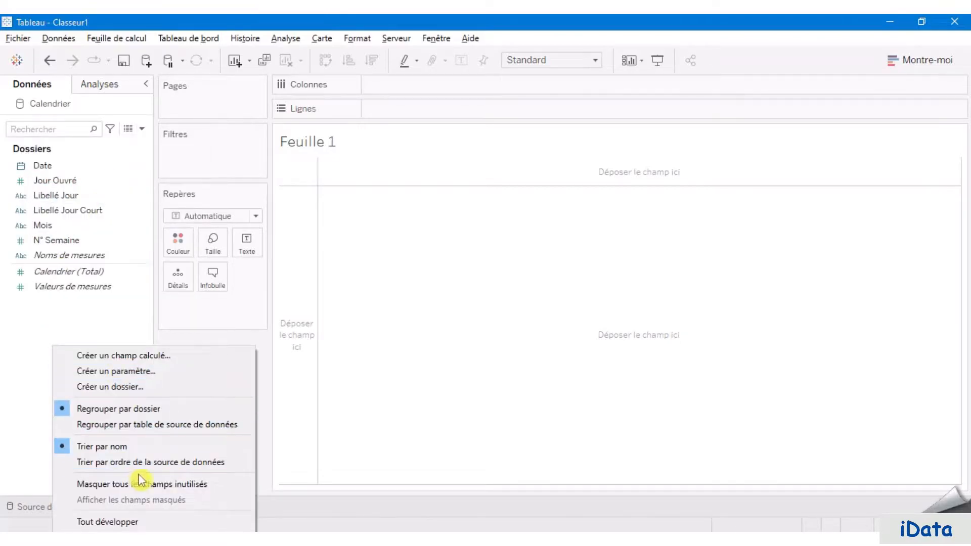
pyautogui.click(158, 388)
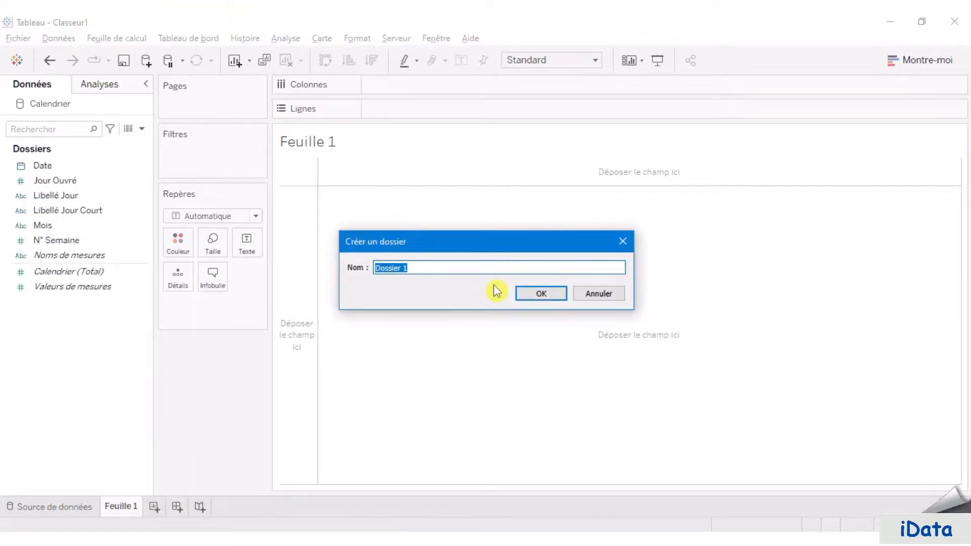
pyautogui.write('Données Excel')
pyautogui.click(554, 292)
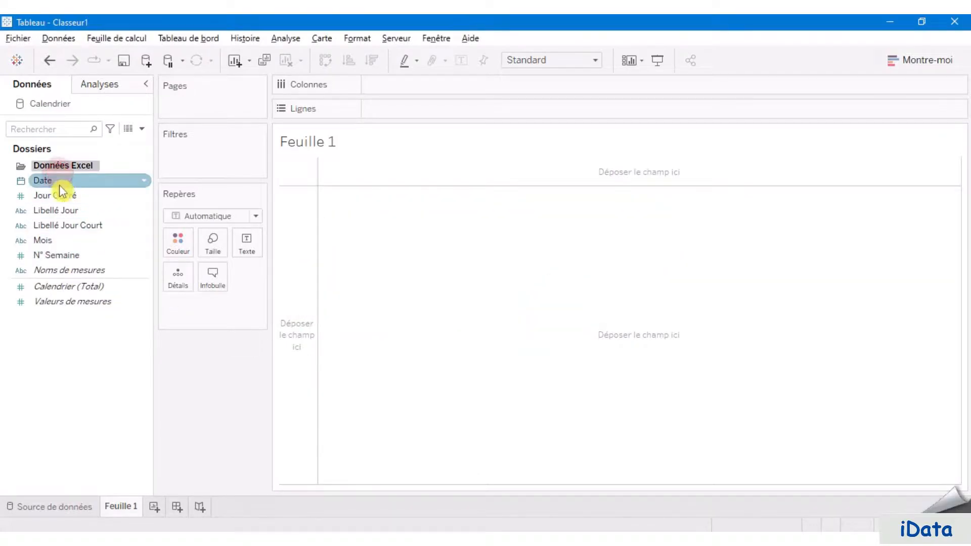
pyautogui.keyDown('shift'); pyautogui.click(76, 255); pyautogui.keyUp('shift')
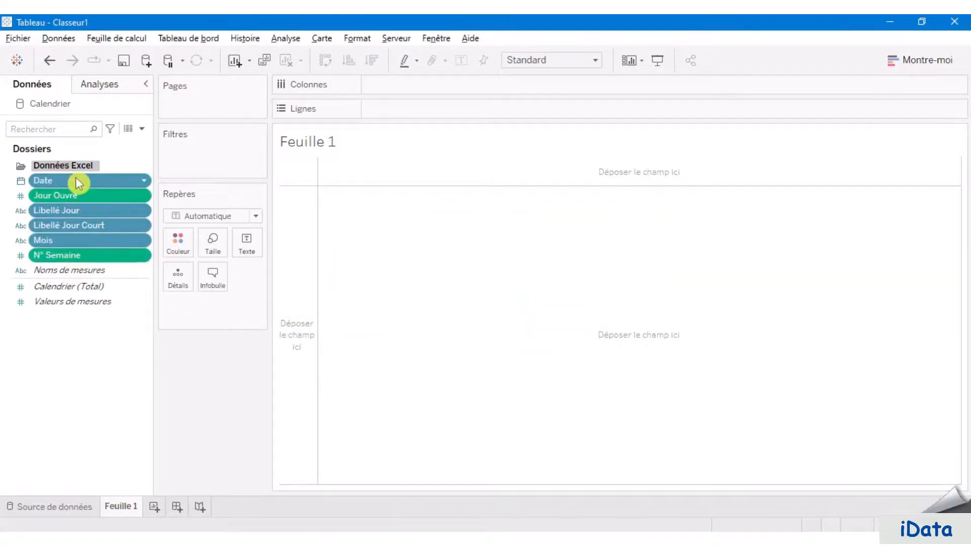
pyautogui.moveTo(76, 177)
pyautogui.mouseDown()
pyautogui.moveTo(72, 152)
pyautogui.moveTo(74, 168)
pyautogui.mouseUp()
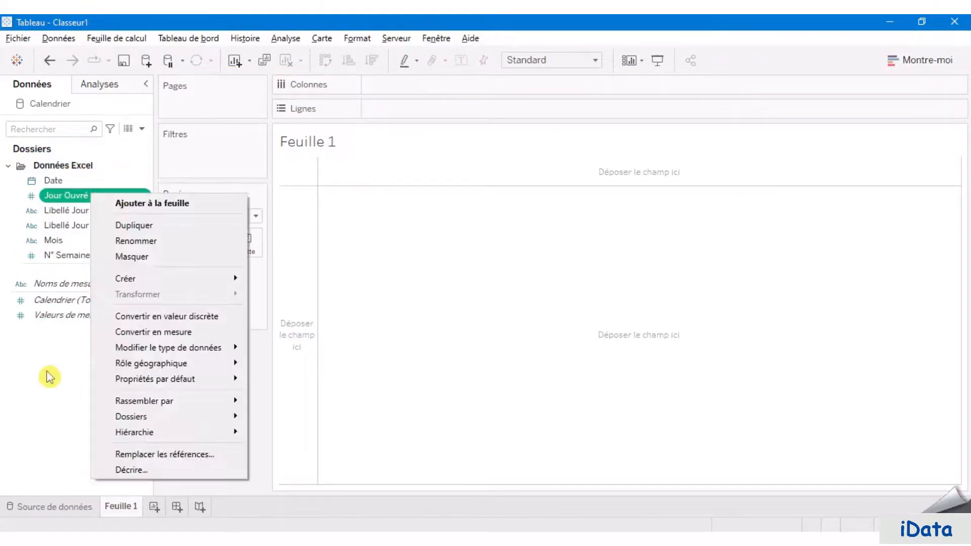
# Convert the Jour Ouvré and N° Semaine fields to discrete values.
pyautogui.click(46, 370)
pyautogui.rightClick(81, 197)
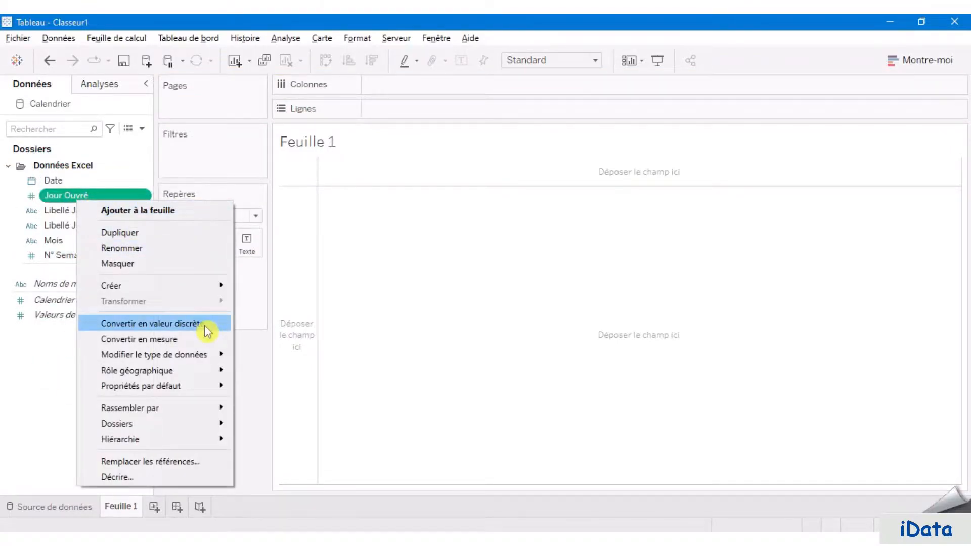
pyautogui.click(205, 325)
pyautogui.click(77, 255)
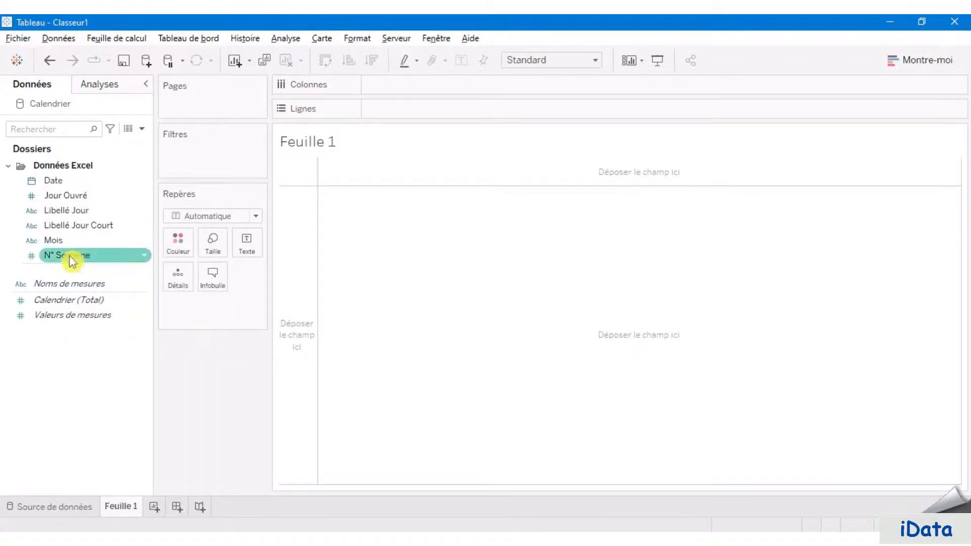
pyautogui.rightClick(81, 260)
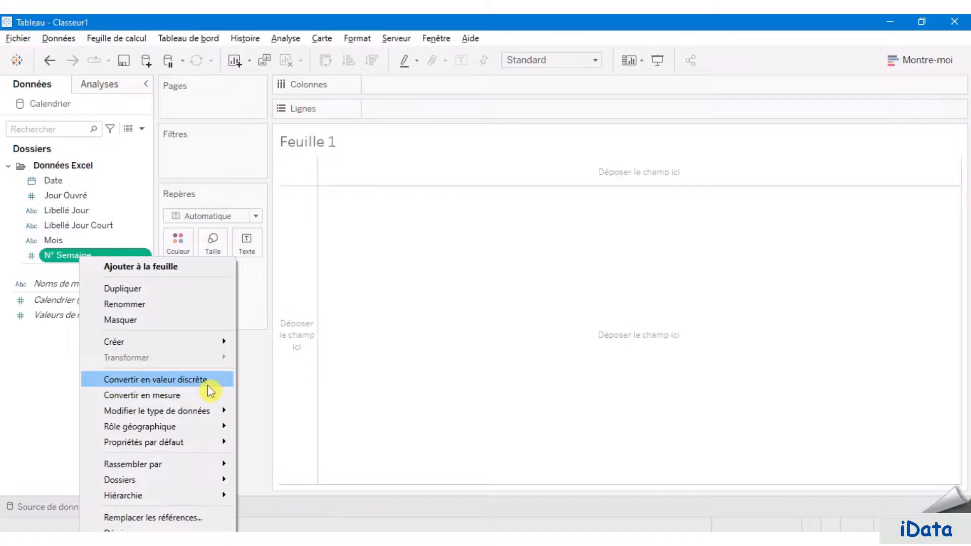
pyautogui.click(209, 391)
# Create a second field folder named Champs calculés.
pyautogui.rightClick(76, 388)
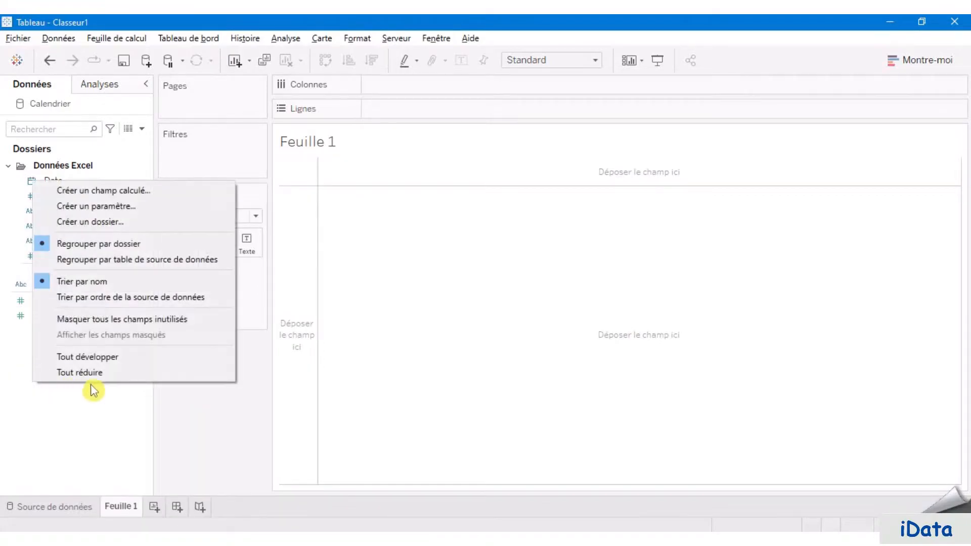
pyautogui.click(135, 226)
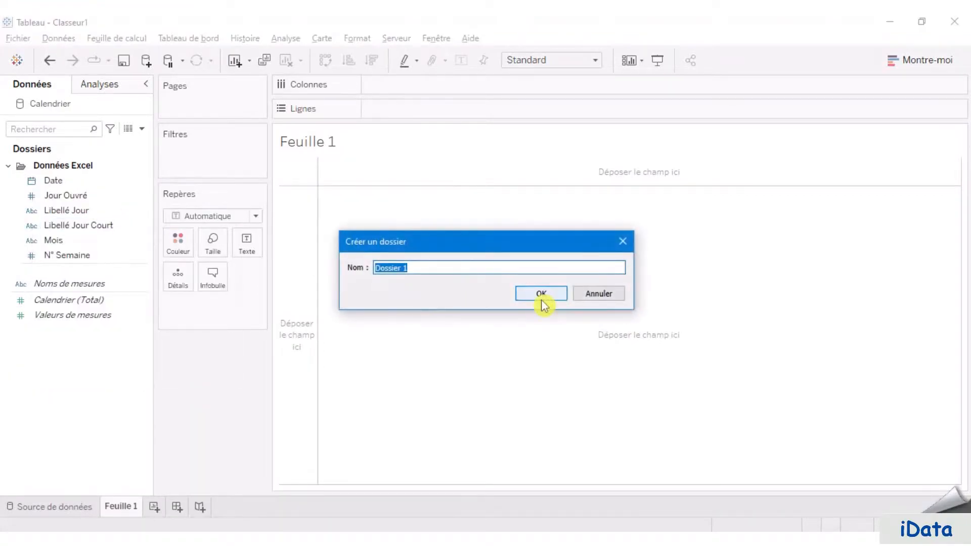
pyautogui.write('Champs calculés')
pyautogui.click(540, 296)
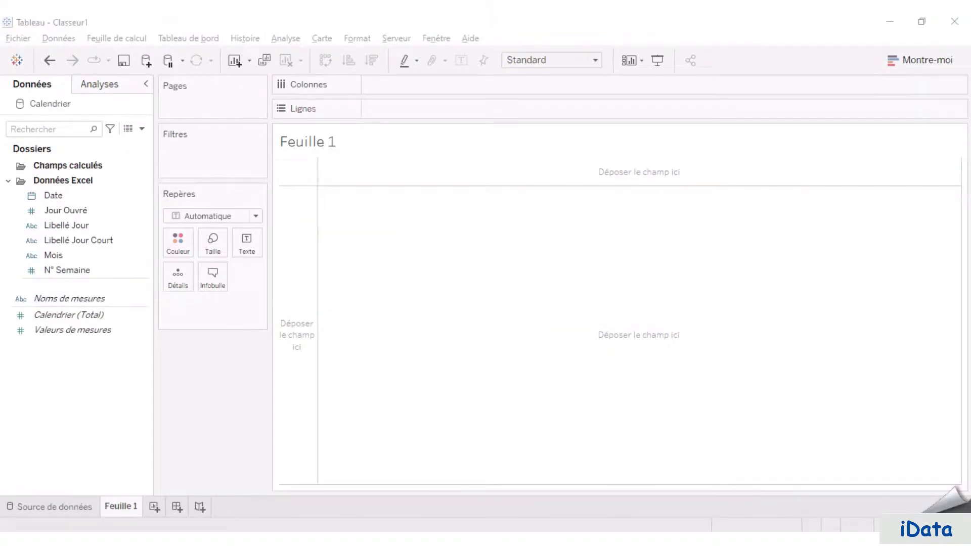
# Create the calculated field Année with the formula DATEPART('year',[Date]) and move it into the Champs calculés folder.
pyautogui.rightClick(47, 377)
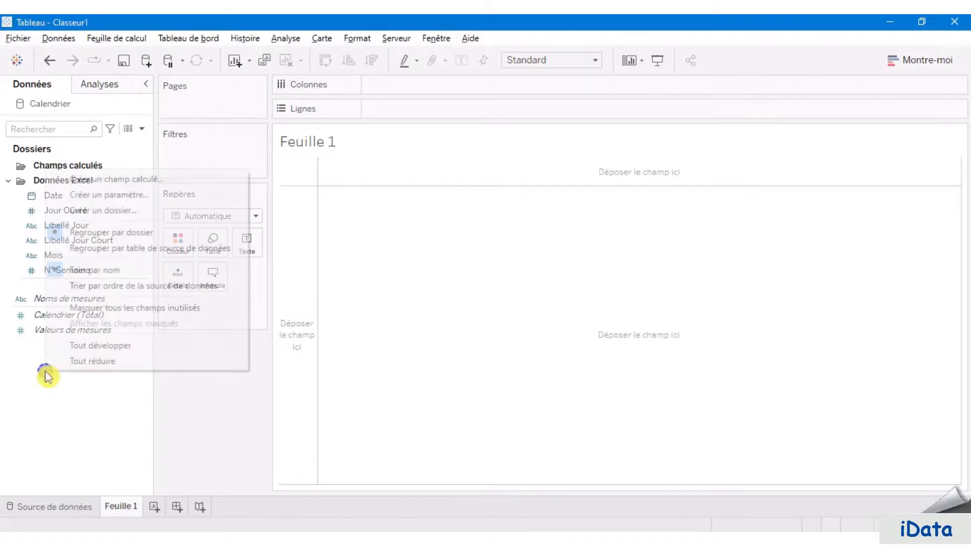
pyautogui.click(173, 180)
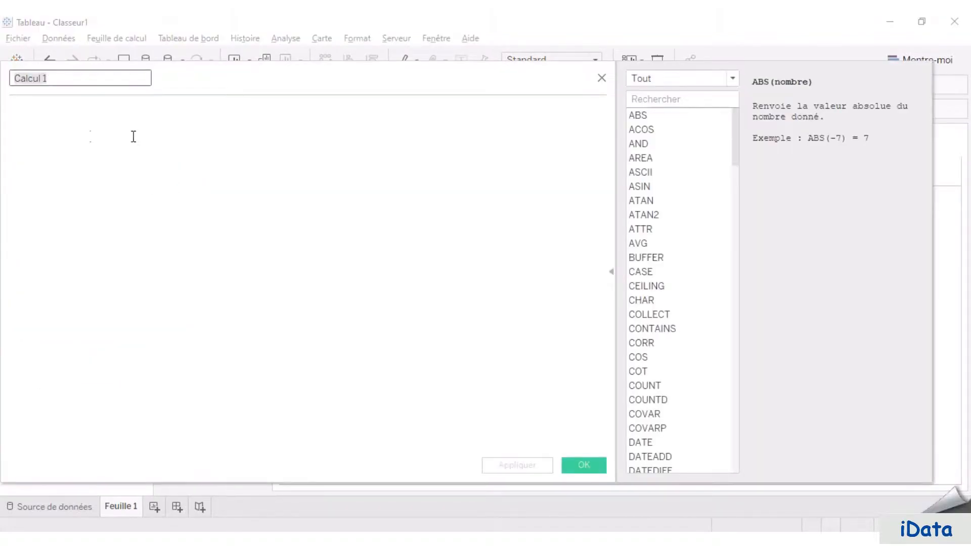
pyautogui.write('Année')
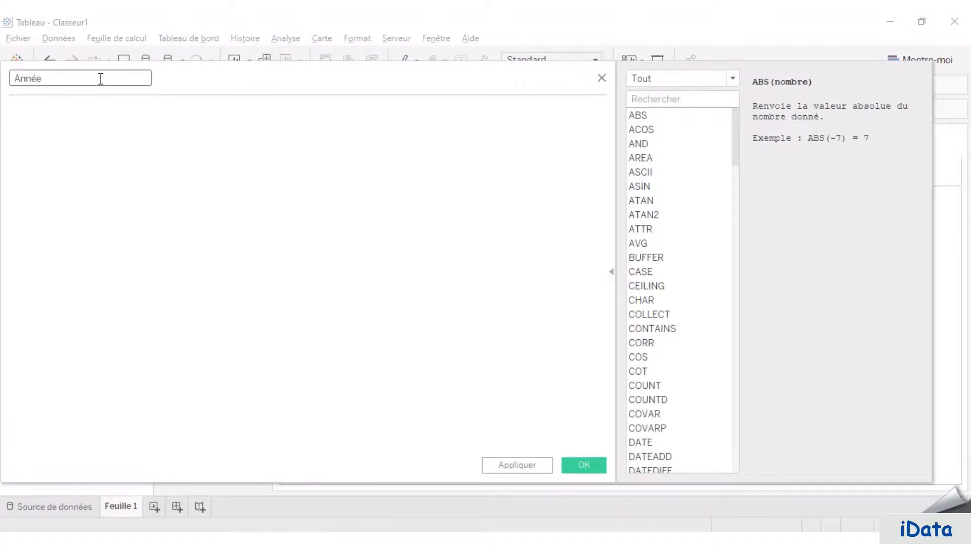
pyautogui.write("DATEPART('year',[Date])")
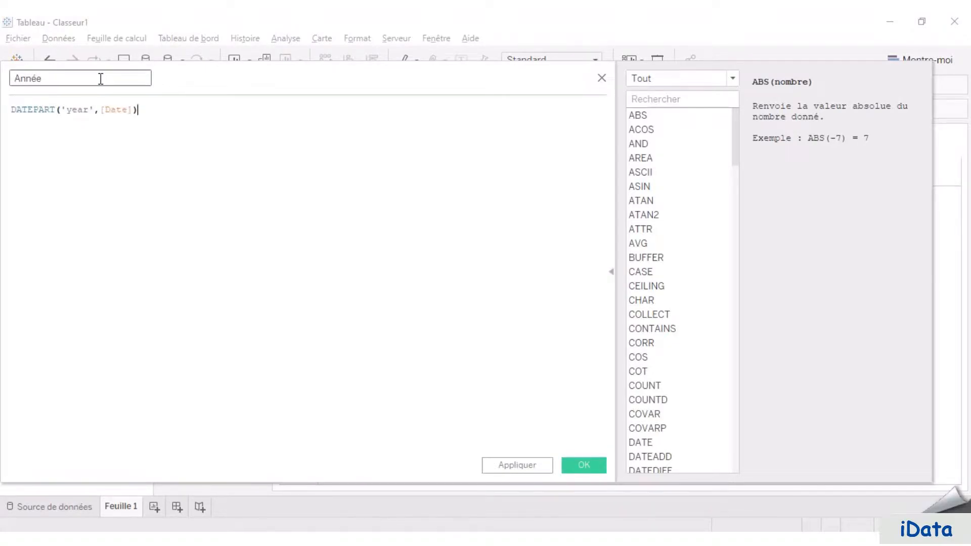
pyautogui.doubleClick(42, 109)
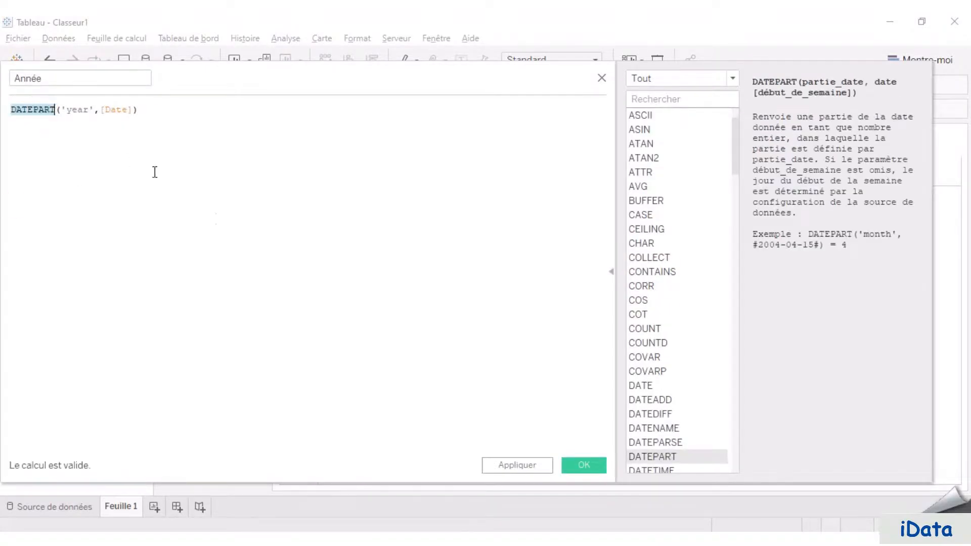
pyautogui.click(63, 110)
pyautogui.click(87, 109)
pyautogui.doubleClick(115, 109)
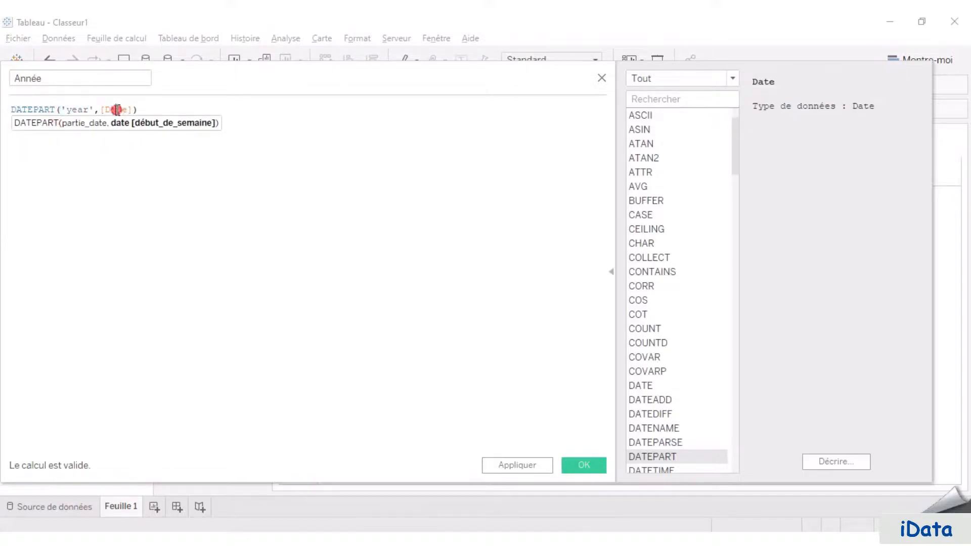
pyautogui.click(586, 466)
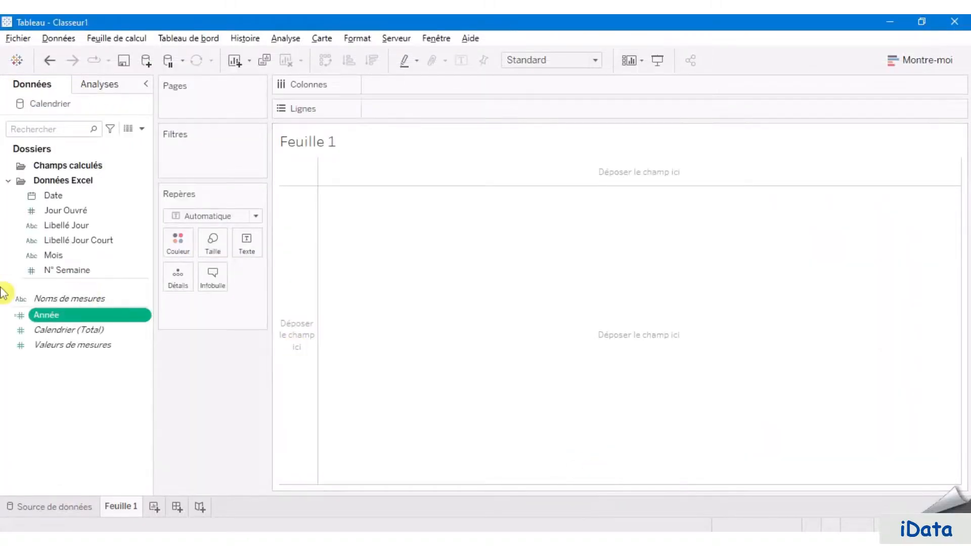
pyautogui.moveTo(60, 319); pyautogui.dragTo(55, 174)
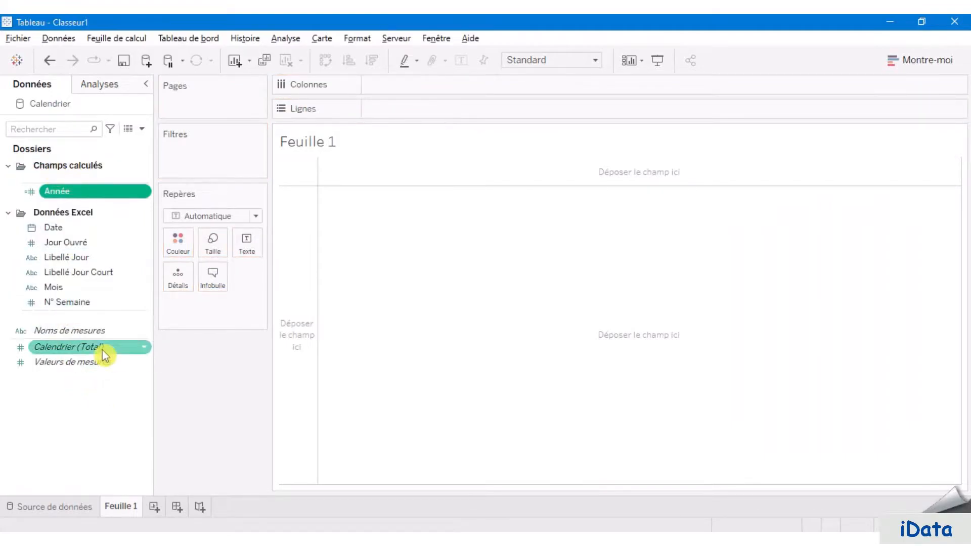
# Create the calculated field Année actuelle with the formula YEAR(NOW()).
pyautogui.rightClick(48, 405)
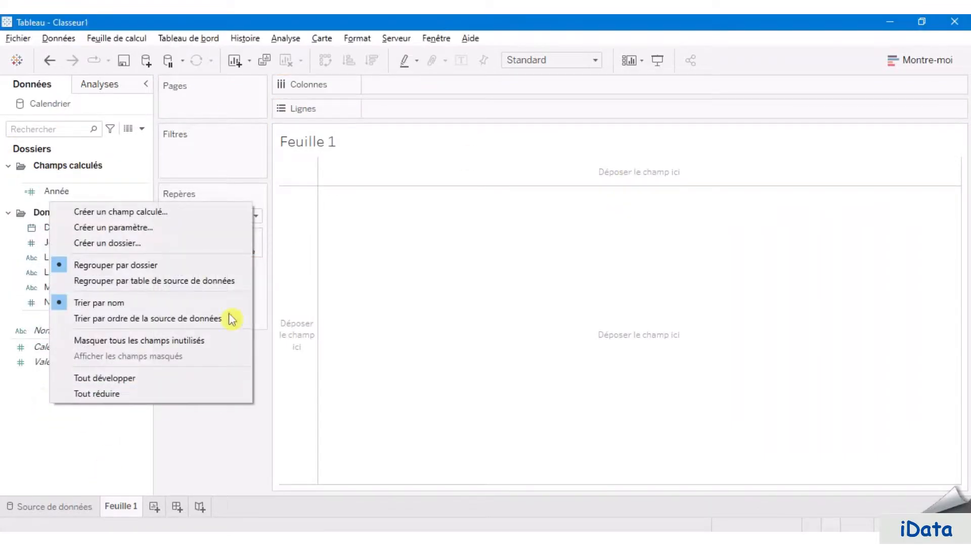
pyautogui.click(191, 212)
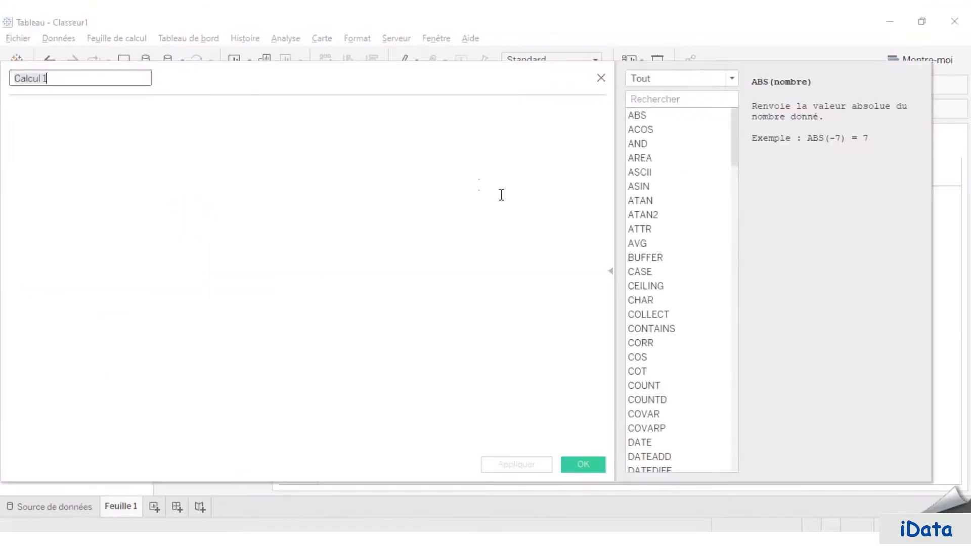
pyautogui.write('a')
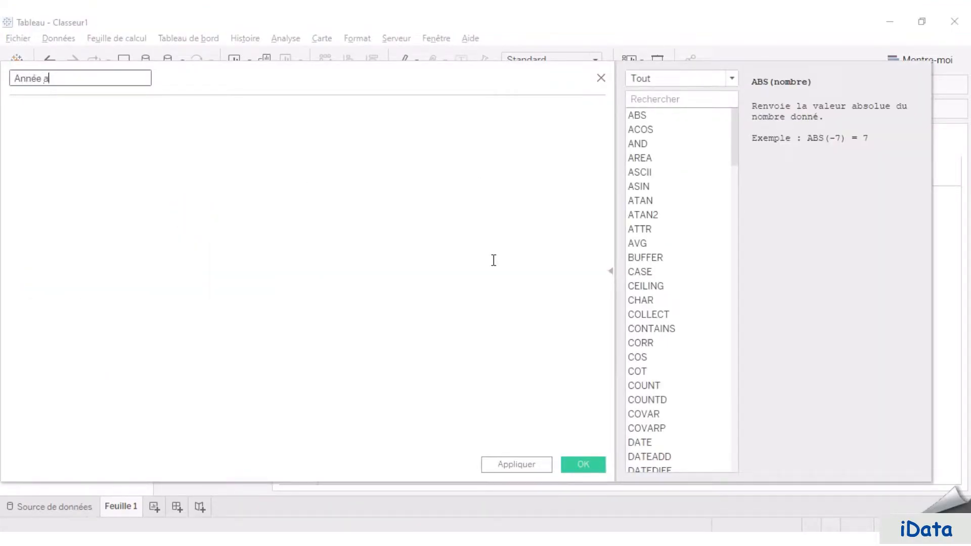
pyautogui.write('nnée actuelle')
pyautogui.click(494, 260)
pyautogui.write('YEAR(NOW())')
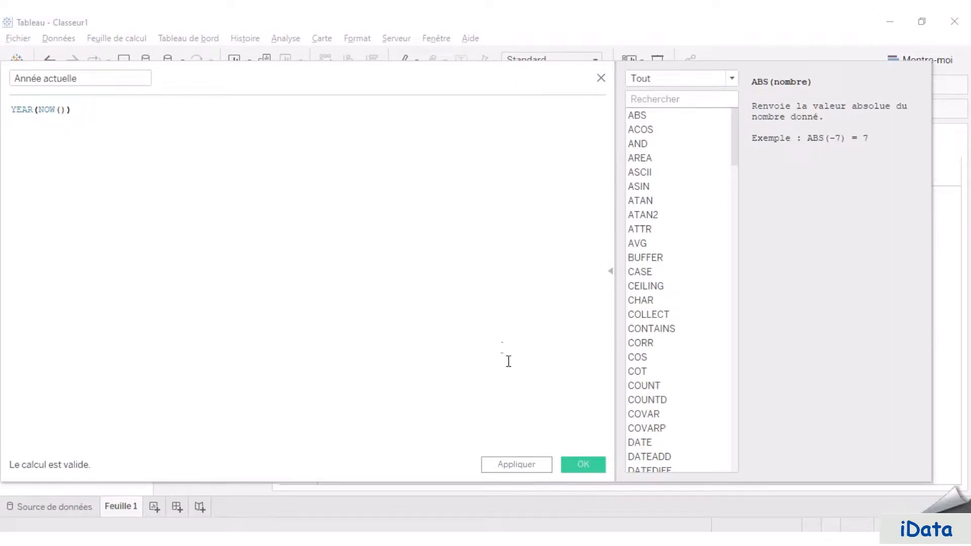
pyautogui.click(586, 464)
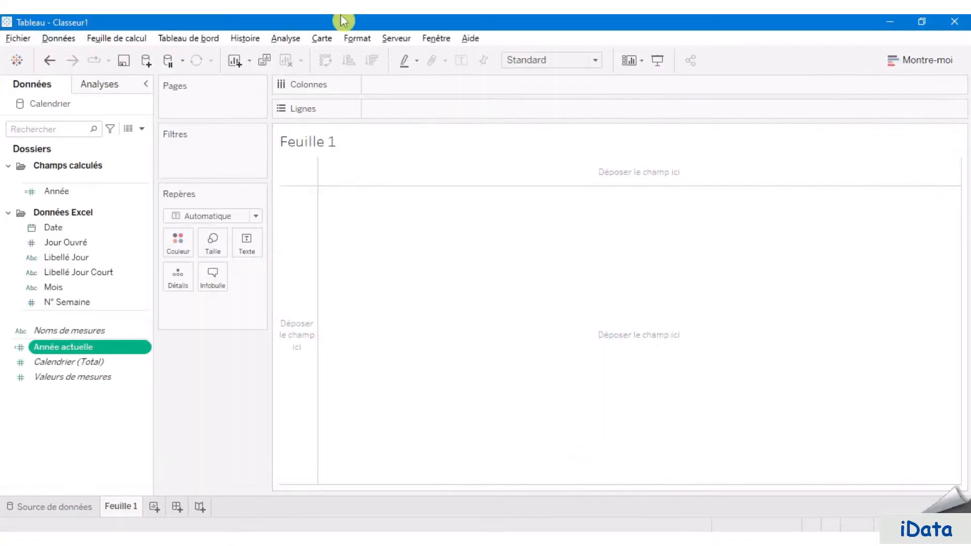
# Create the calculated field Jour with the formula DATEPART('day',[Date]) and move it and Année actuelle into the Champs calculés folder.
pyautogui.rightClick(48, 410)
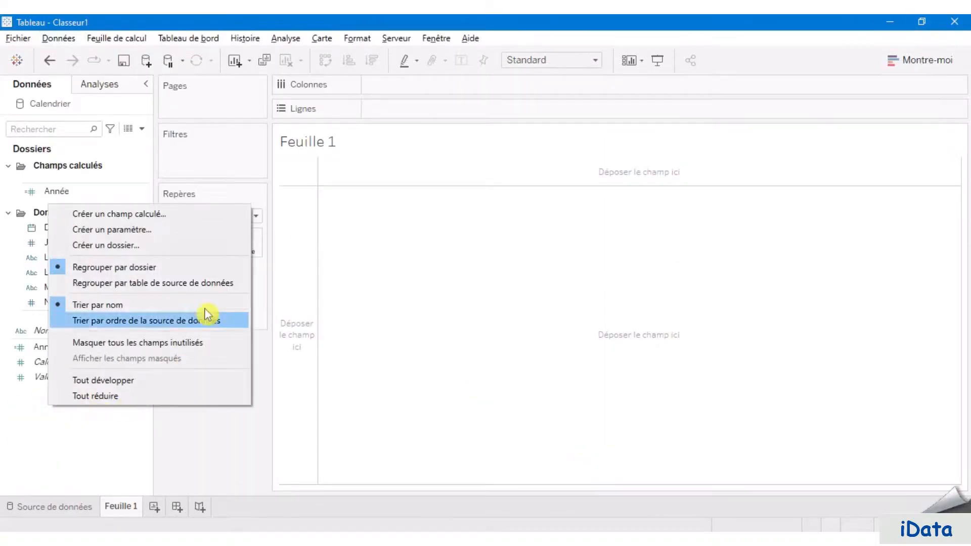
pyautogui.click(182, 212)
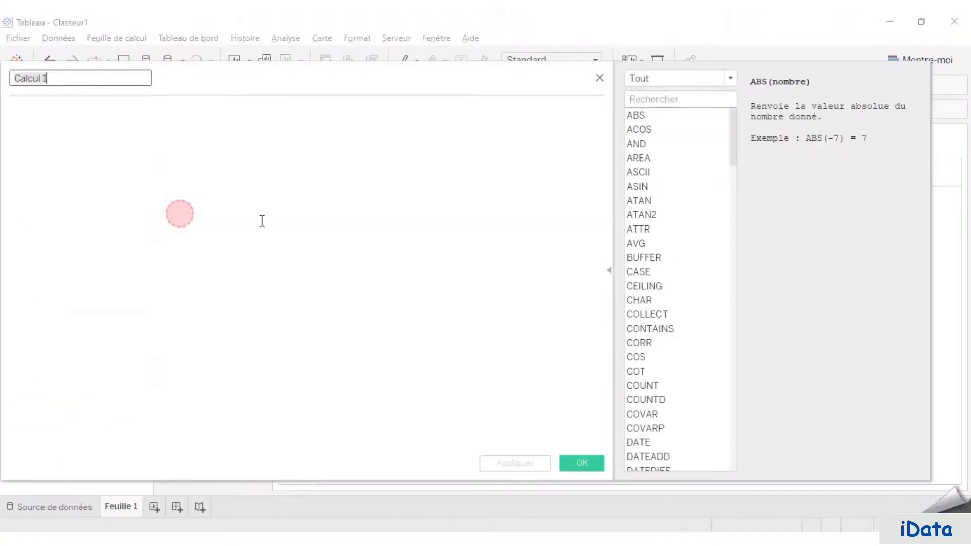
pyautogui.write('Jour')
pyautogui.click(478, 256)
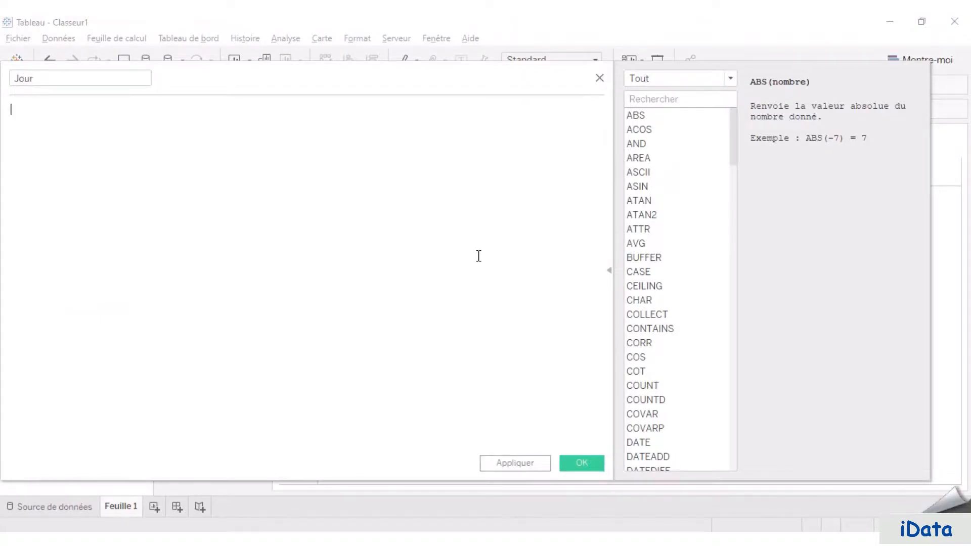
pyautogui.write("DATEPART('day',[Date])")
pyautogui.click(29, 108)
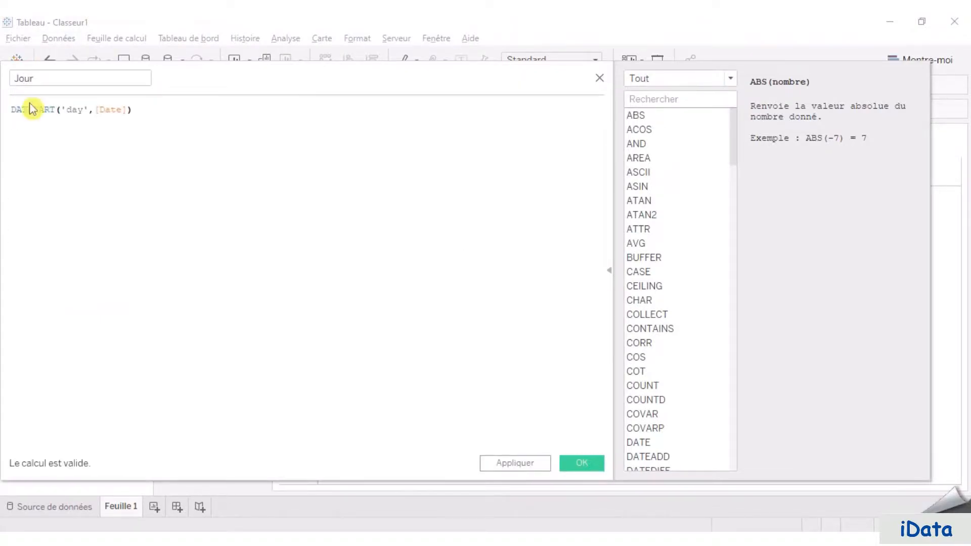
pyautogui.doubleClick(28, 108)
pyautogui.doubleClick(79, 110)
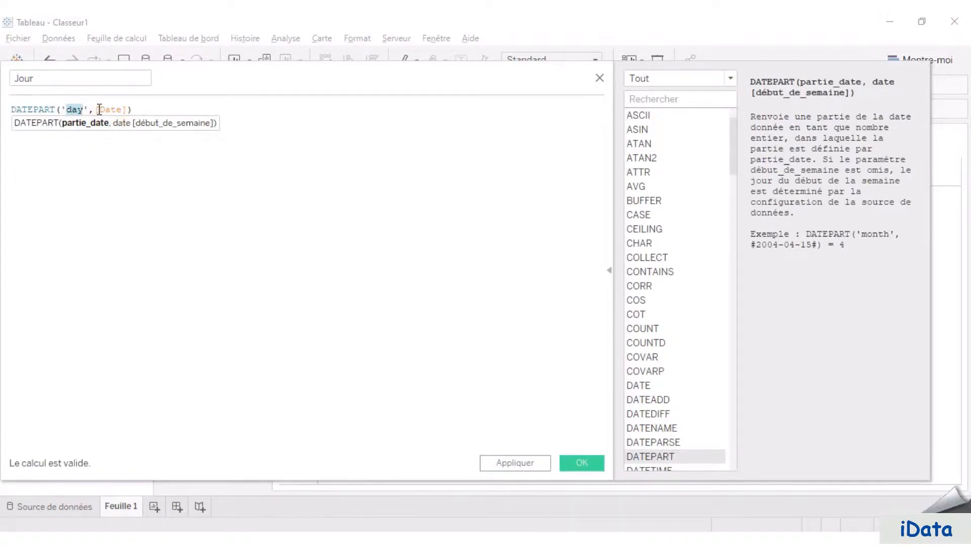
pyautogui.moveTo(95, 109); pyautogui.dragTo(126, 109)
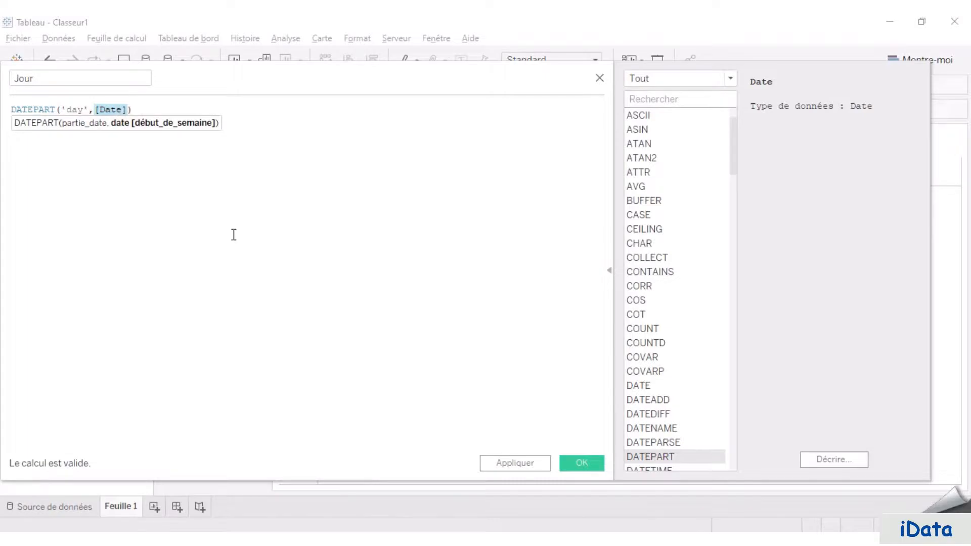
pyautogui.click(581, 464)
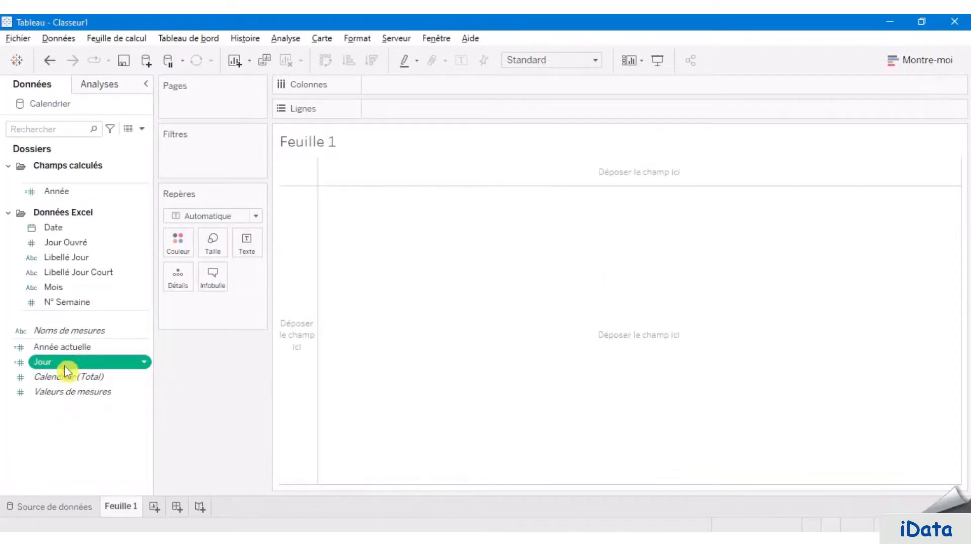
pyautogui.moveTo(66, 366); pyautogui.dragTo(47, 185)
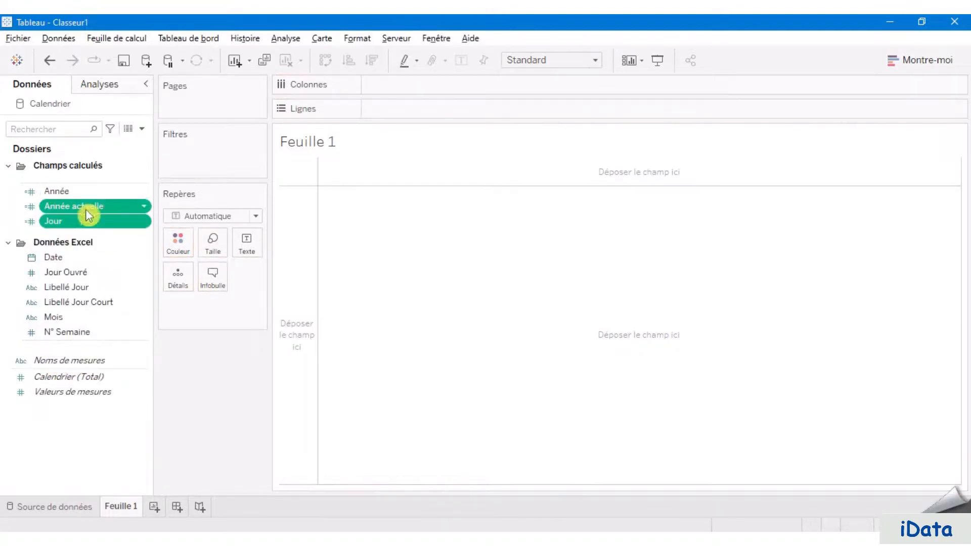
pyautogui.click(52, 444)
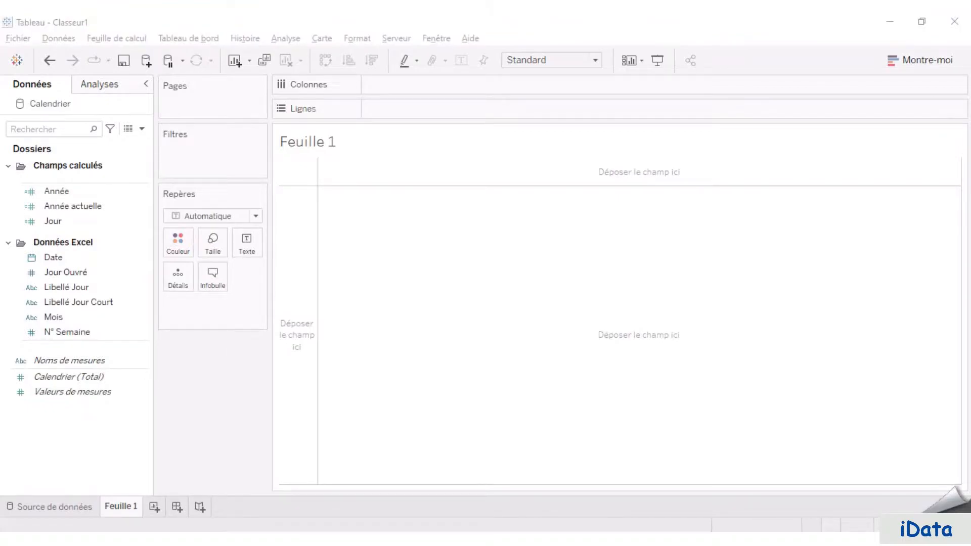
# Create the calculated field Jours (today) with the formula if [Date] = DATE(NOW()) then [Jour] END.
pyautogui.rightClick(70, 432)
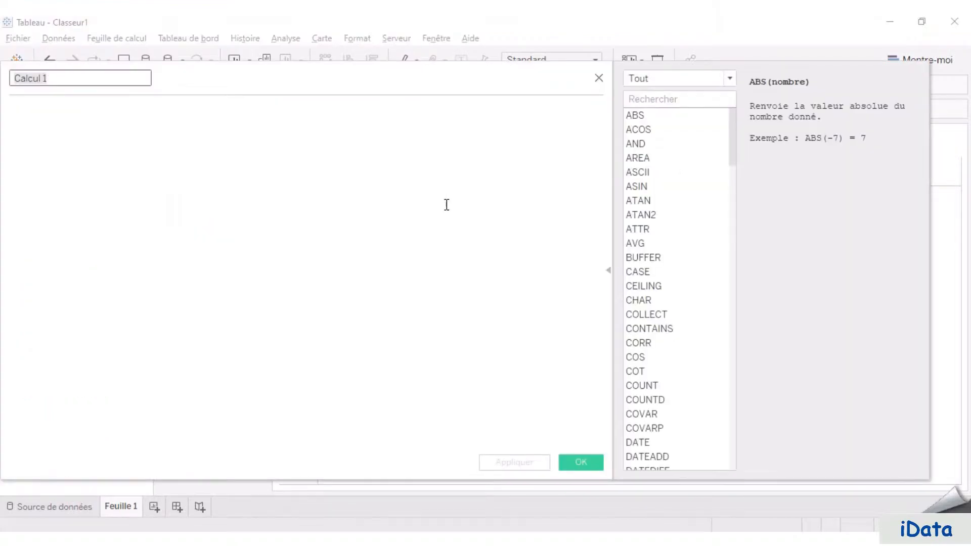
pyautogui.write('Jours (')
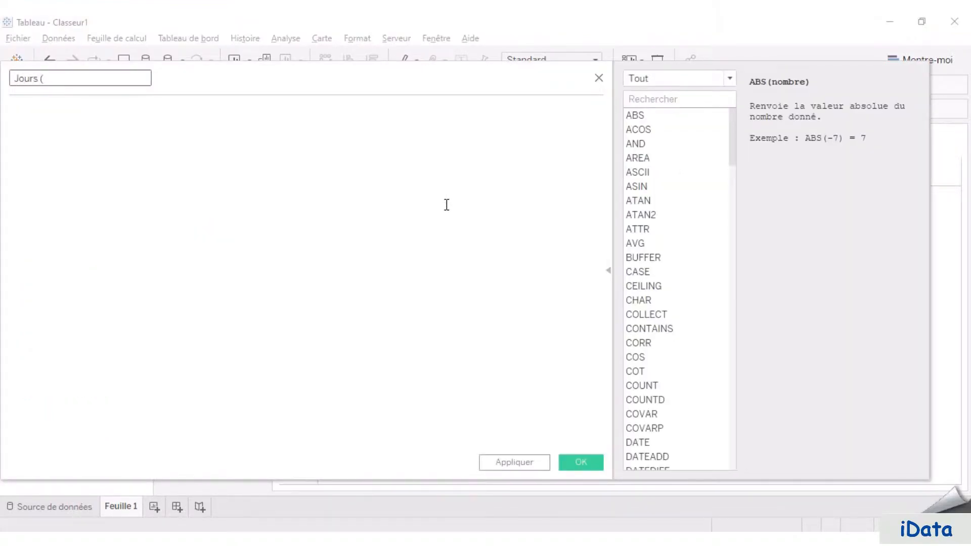
pyautogui.write('today)')
pyautogui.click(446, 205)
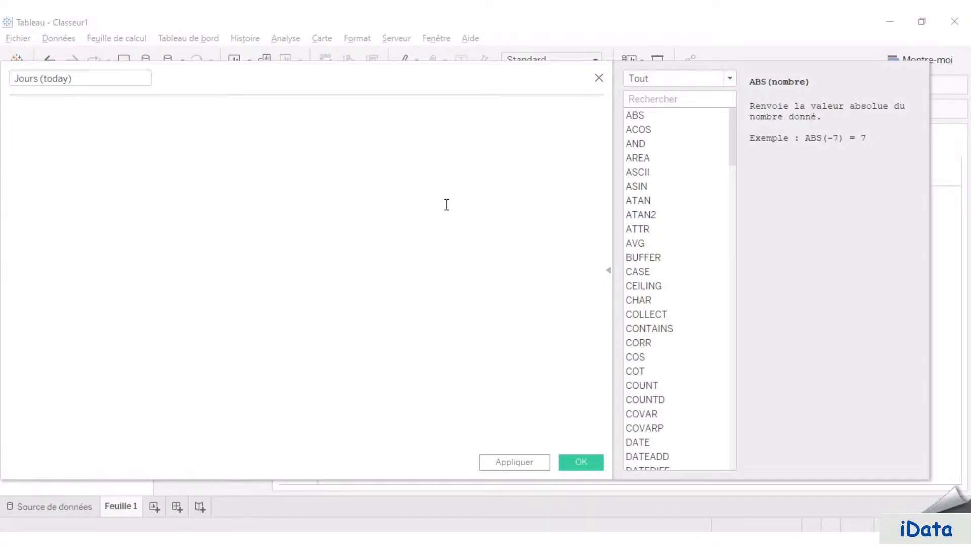
pyautogui.write('if [Date] = DATE(NOW()) then [Jour] END')
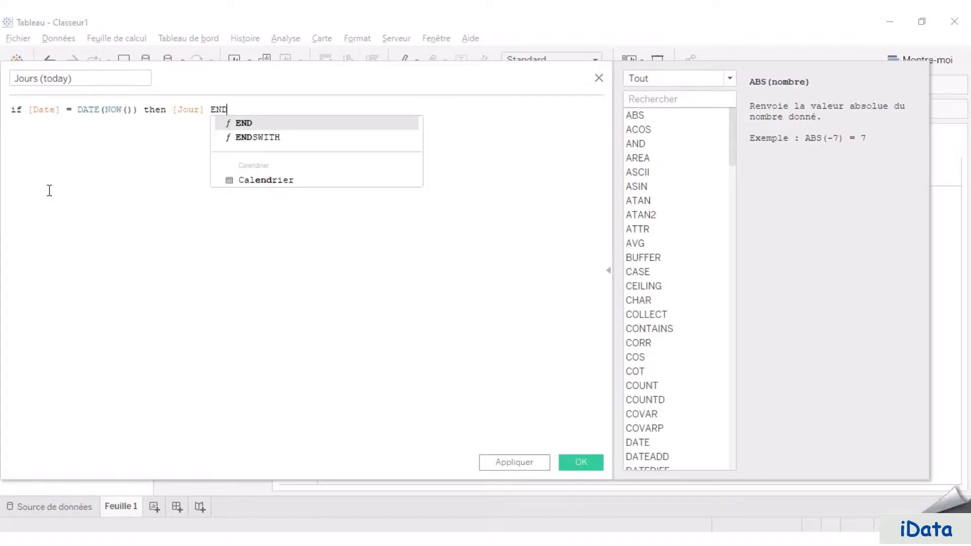
pyautogui.click(108, 183)
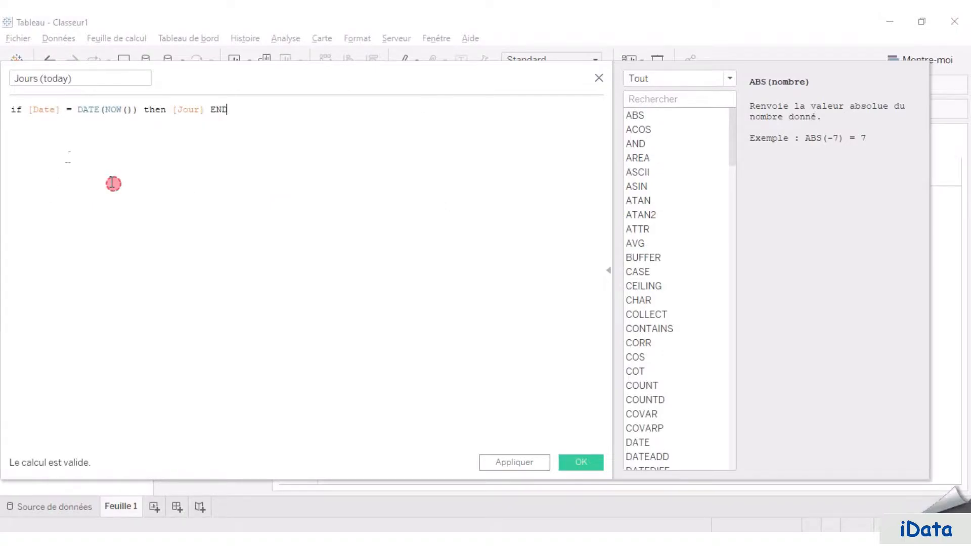
pyautogui.doubleClick(17, 111)
pyautogui.click(29, 110)
pyautogui.doubleClick(59, 110)
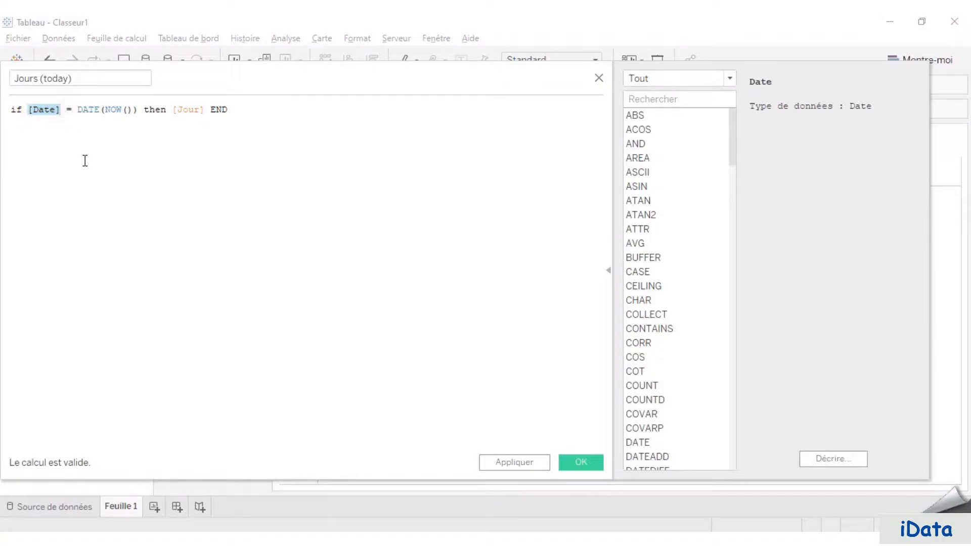
pyautogui.click(79, 108)
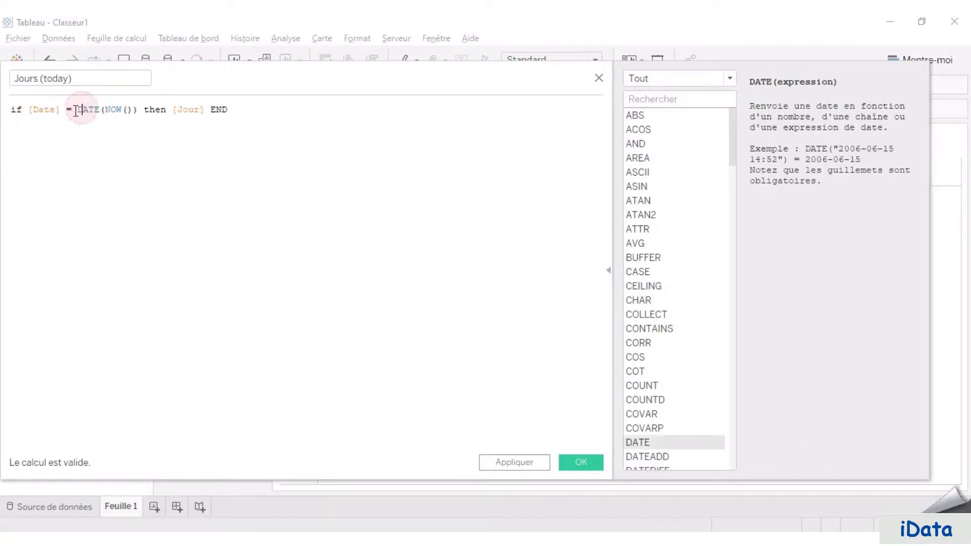
pyautogui.keyDown('shift'); pyautogui.click(138, 112); pyautogui.keyUp('shift')
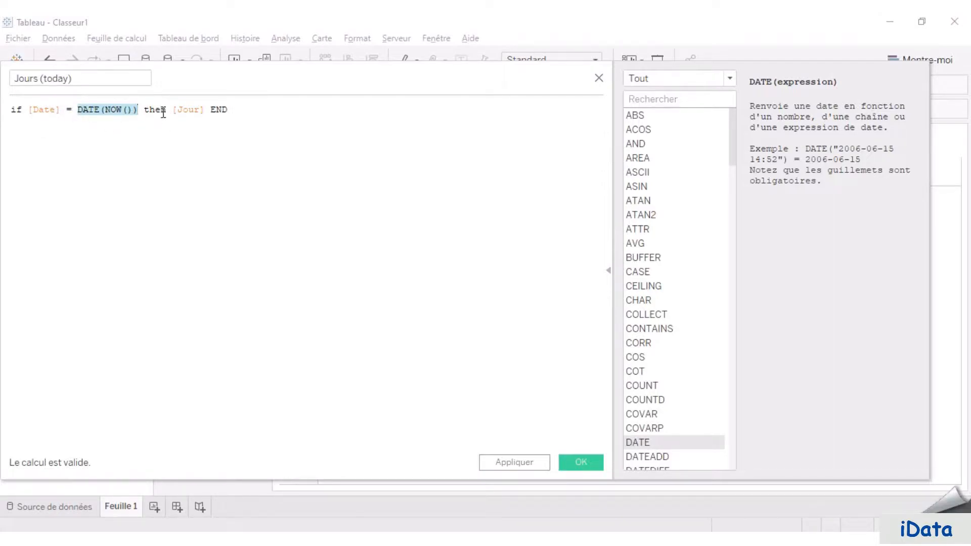
pyautogui.click(32, 110)
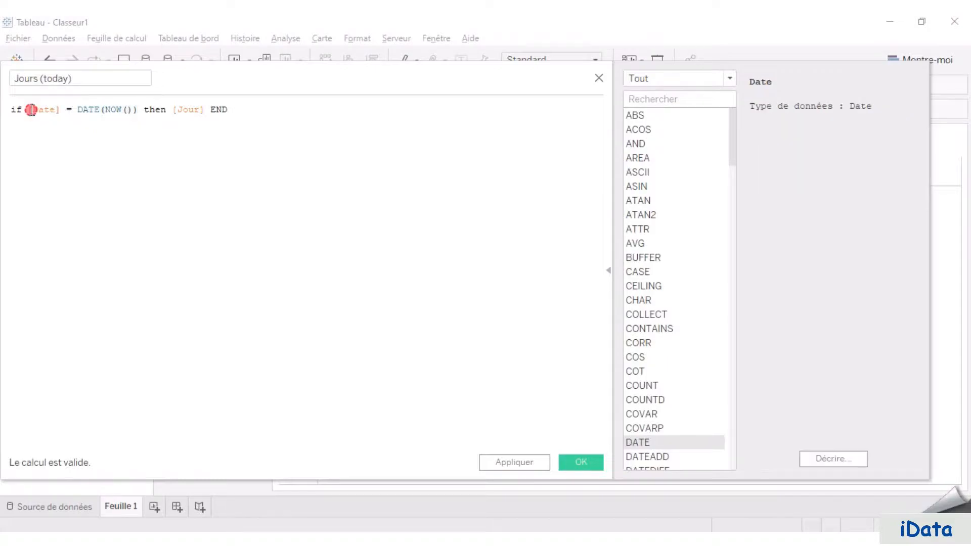
pyautogui.keyDown('shift'); pyautogui.click(137, 109); pyautogui.keyUp('shift')
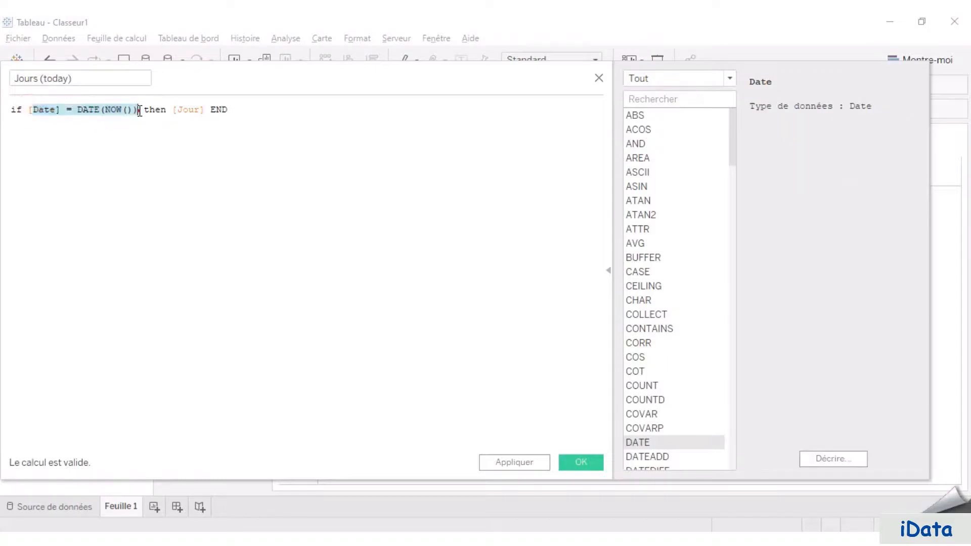
pyautogui.click(196, 109)
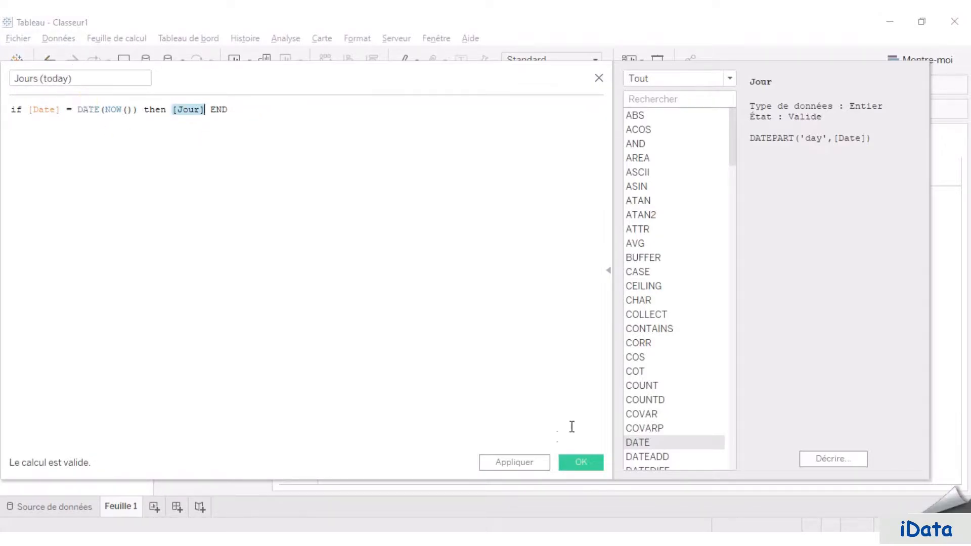
pyautogui.click(581, 463)
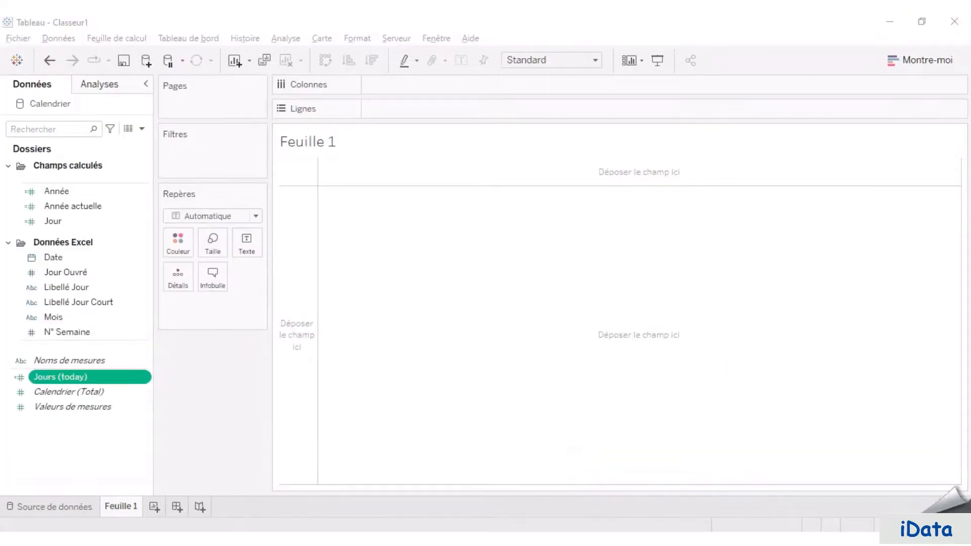
# Create the calculated field Autres jours with the formula IF [Date] != DATE(NOW()) THEN [Jour] END.
pyautogui.rightClick(80, 467)
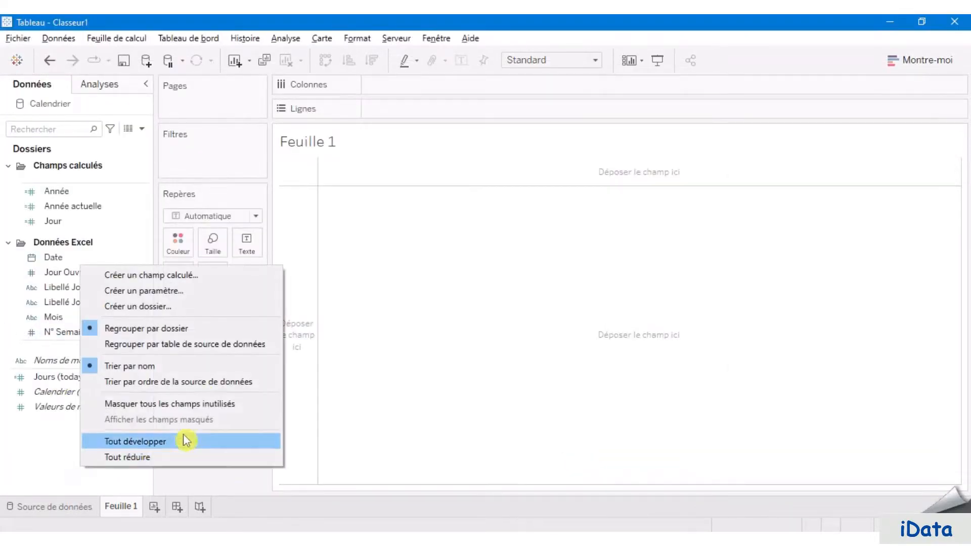
pyautogui.click(221, 274)
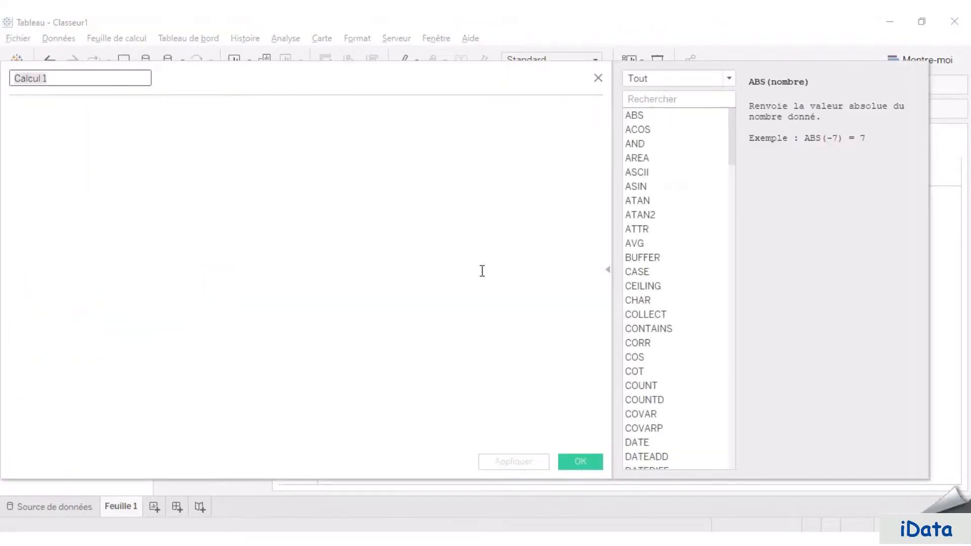
pyautogui.write('A')
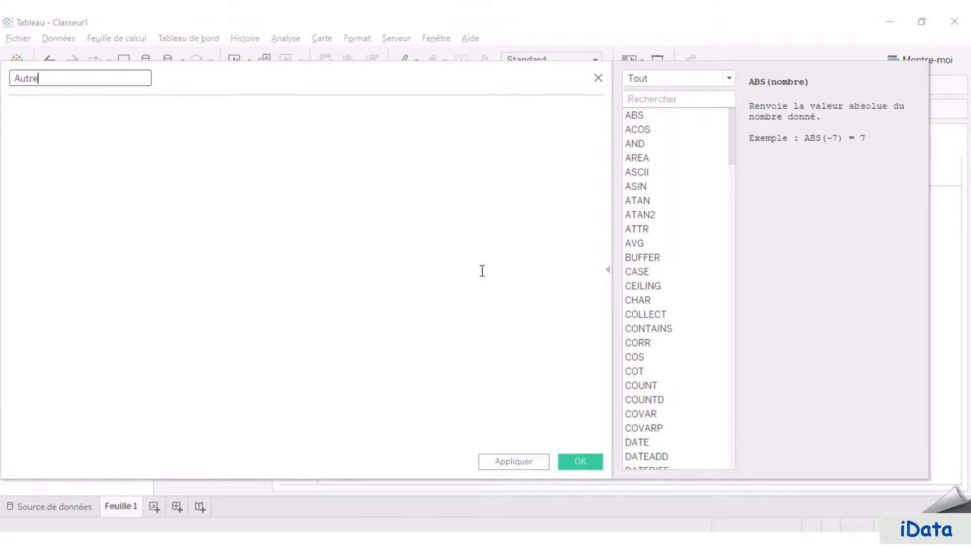
pyautogui.write('utre')
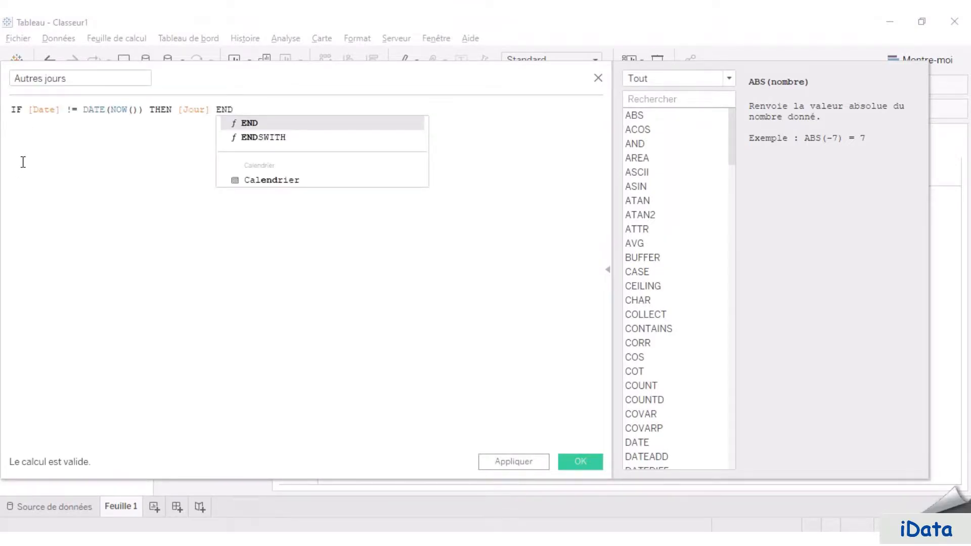
pyautogui.click(16, 109)
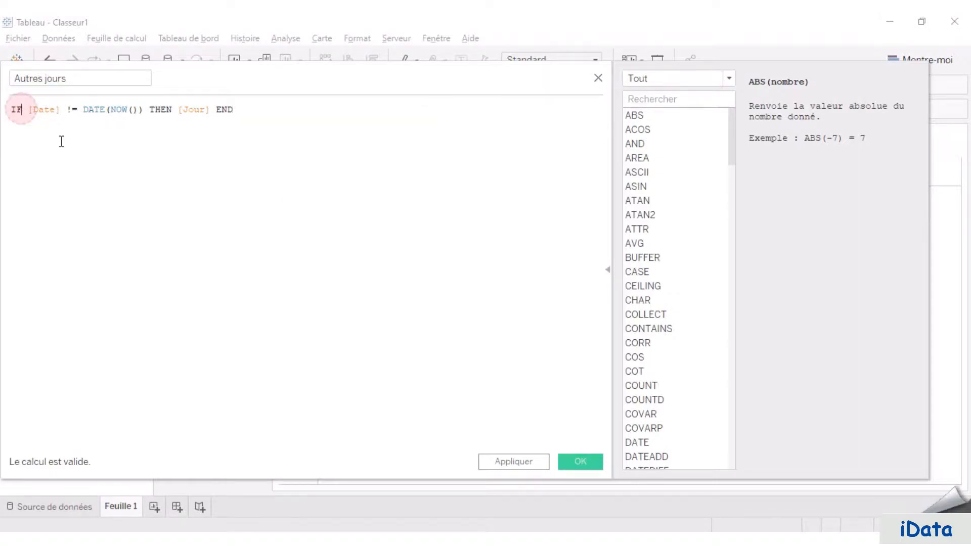
pyautogui.click(62, 110)
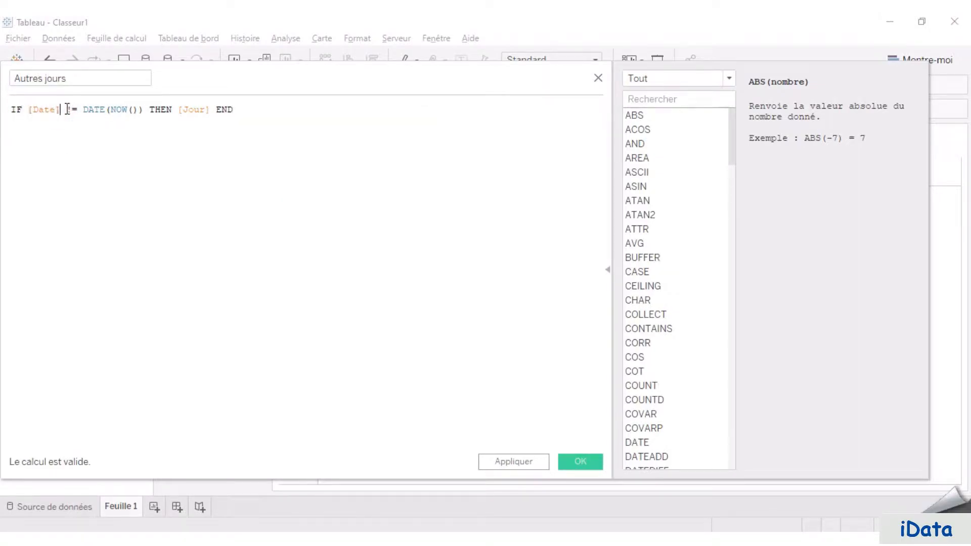
pyautogui.click(145, 110)
pyautogui.doubleClick(189, 109)
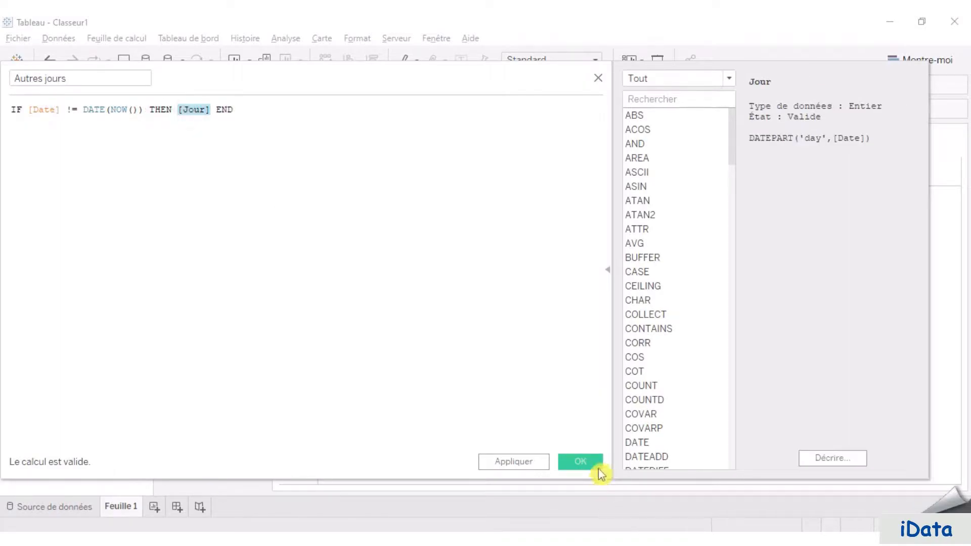
pyautogui.click(579, 462)
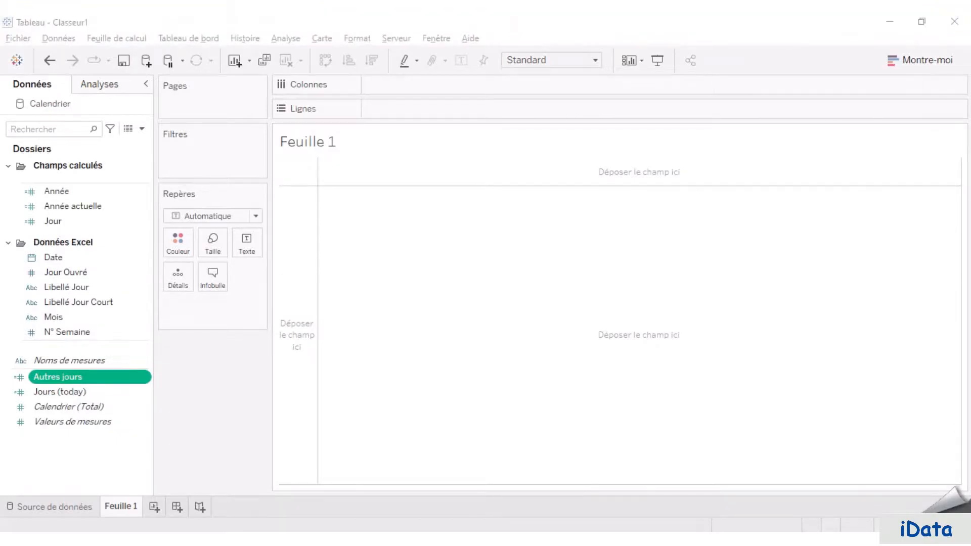
# Create the calculated field Trimestre with the formula DATEPART('quarter',[Date]).
pyautogui.rightClick(71, 451)
pyautogui.click(217, 368)
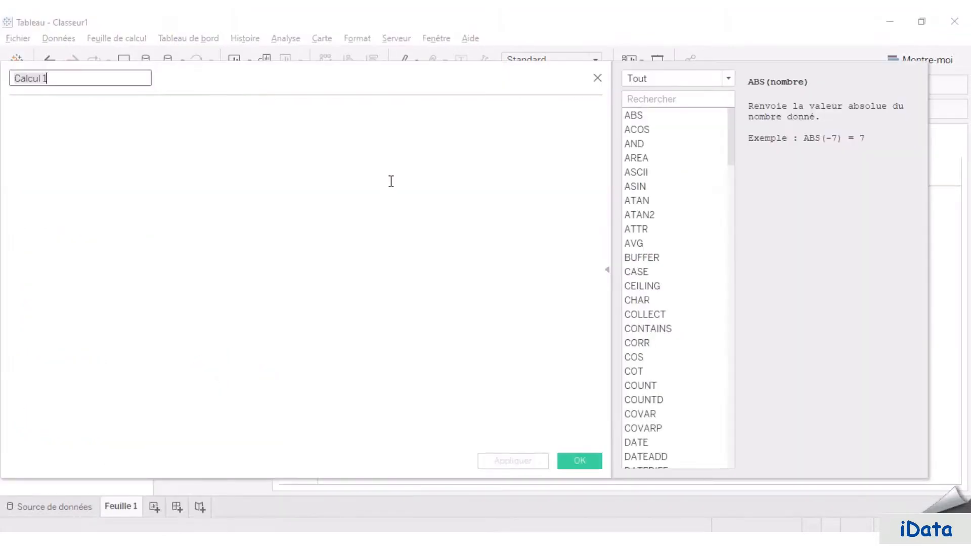
pyautogui.write('Tr')
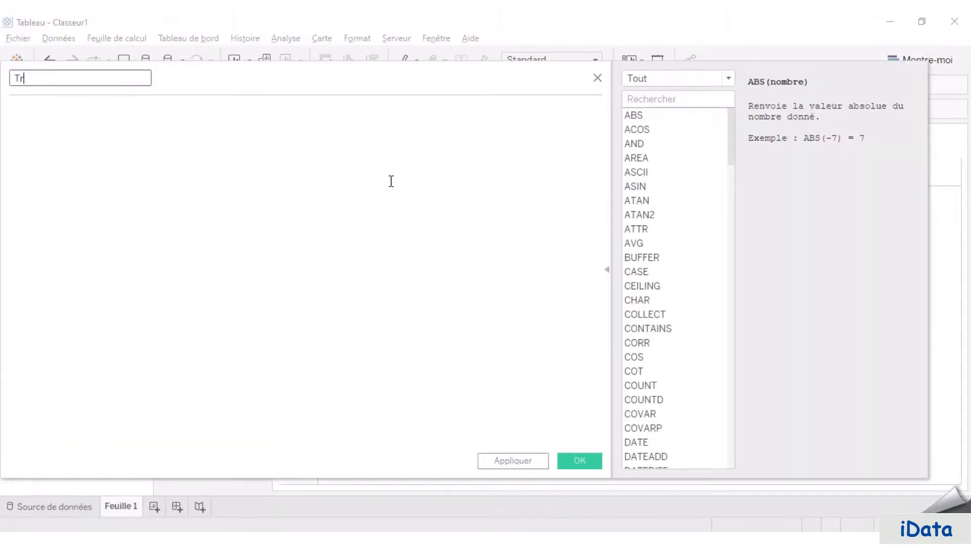
pyautogui.write('imestre')
pyautogui.press('Tab')
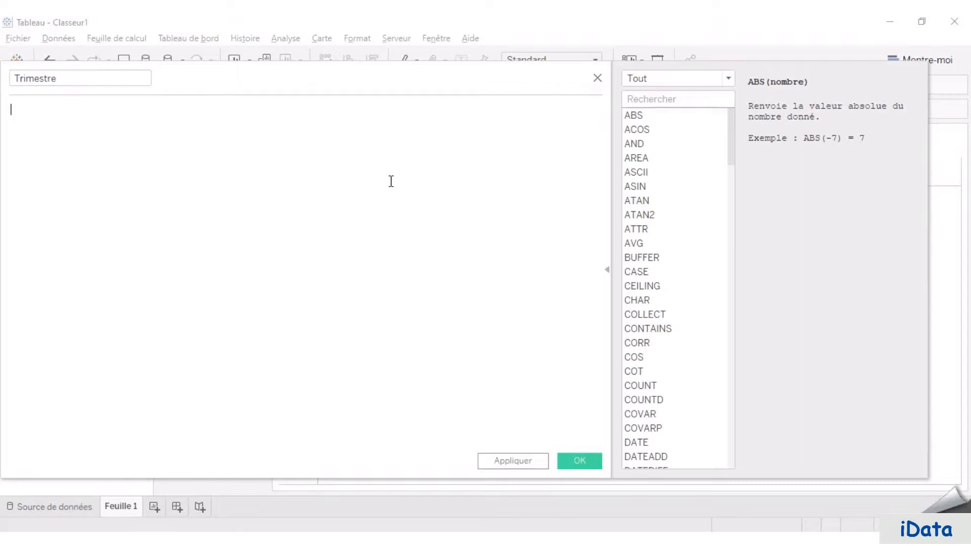
pyautogui.write("DATEPART('quarter',[Date])")
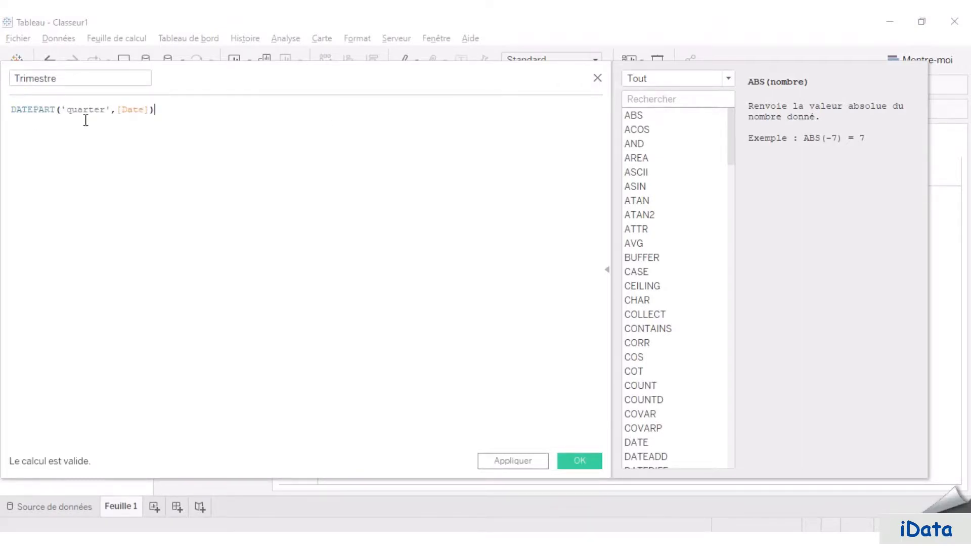
pyautogui.click(579, 462)
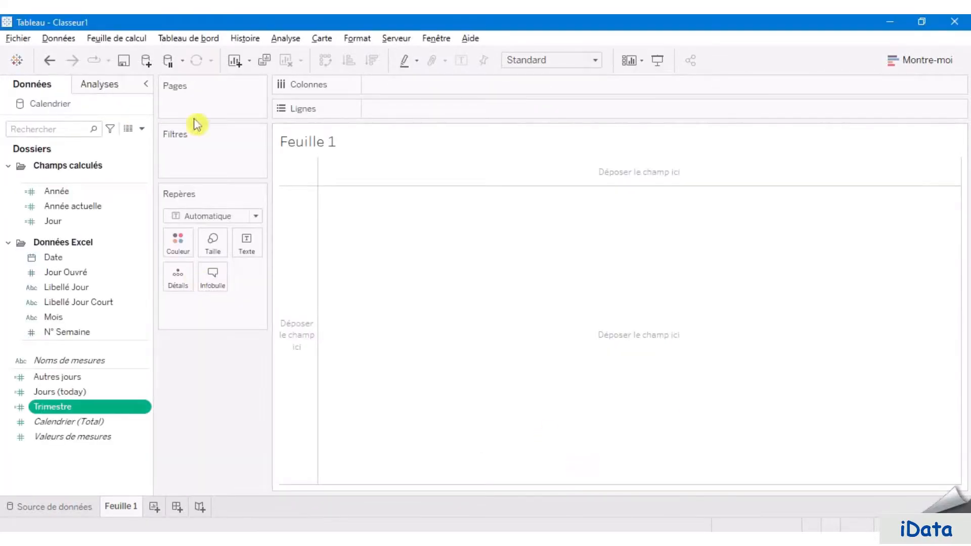
# Create the parameter Année and set its value when the workbook opens to the field Année actuelle.
pyautogui.rightClick(57, 471)
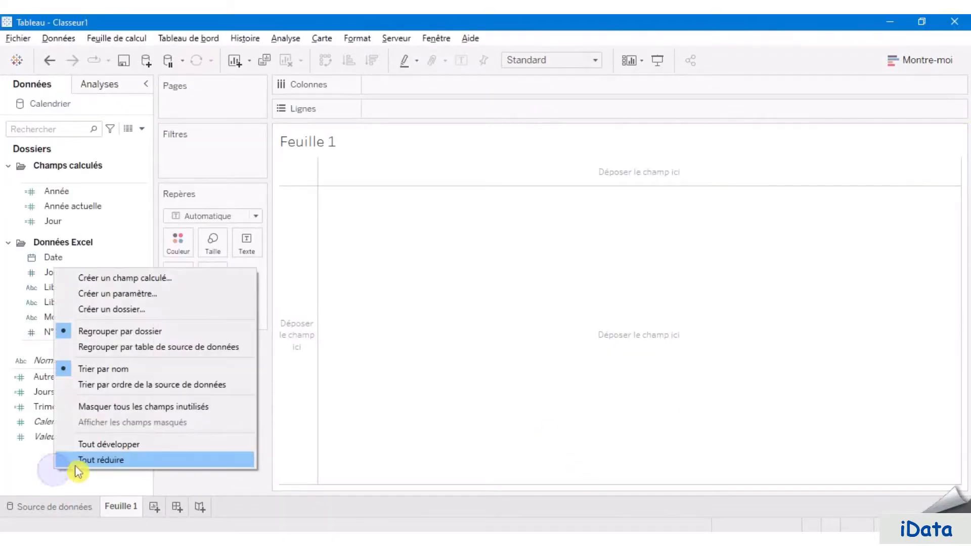
pyautogui.click(173, 299)
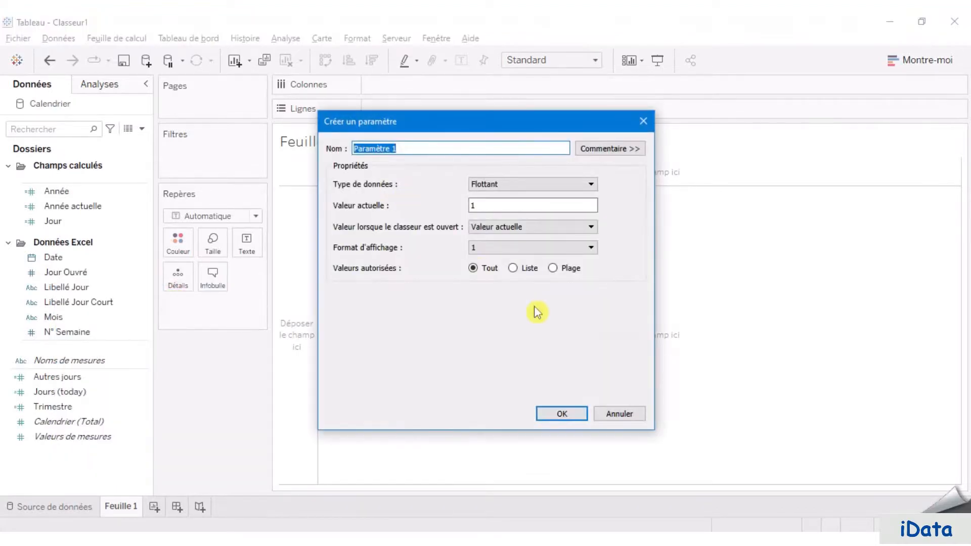
pyautogui.write('Année')
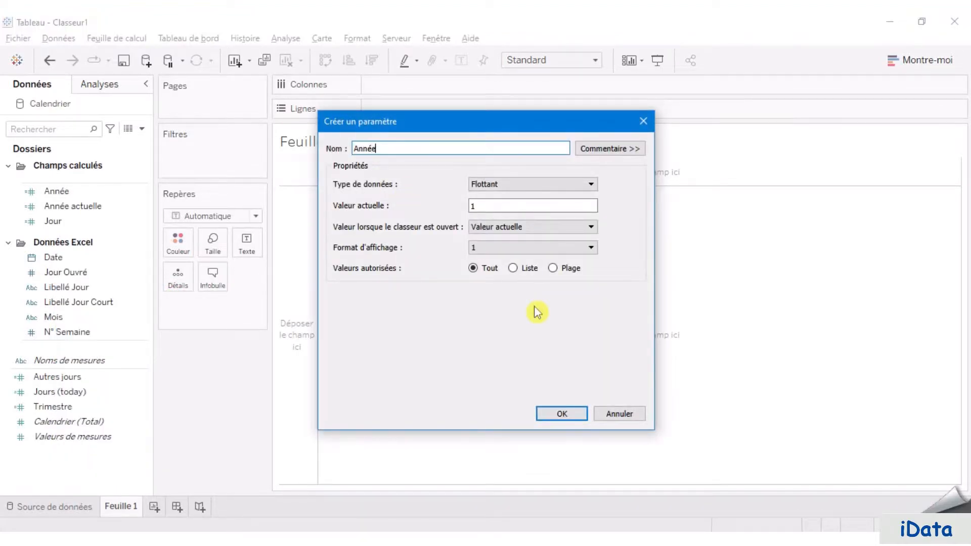
pyautogui.click(591, 227)
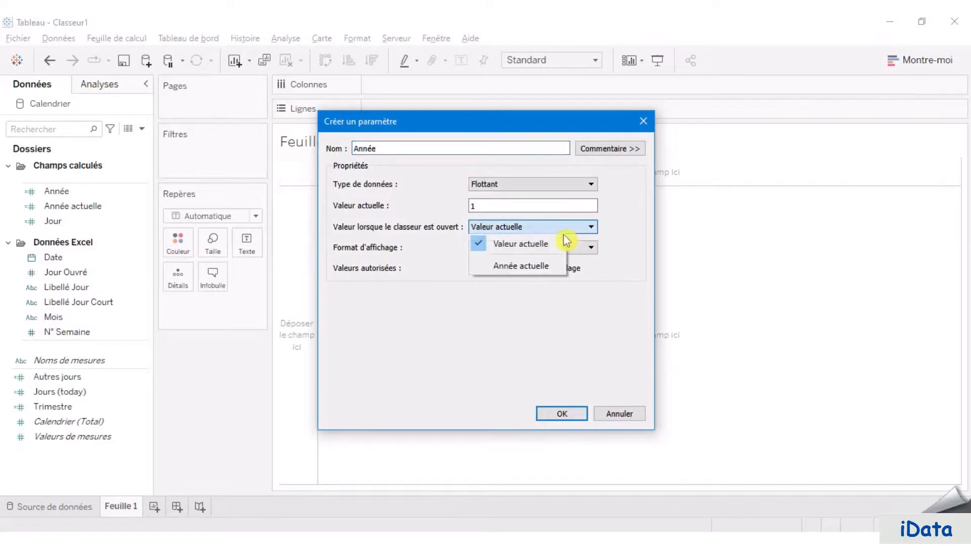
pyautogui.click(521, 269)
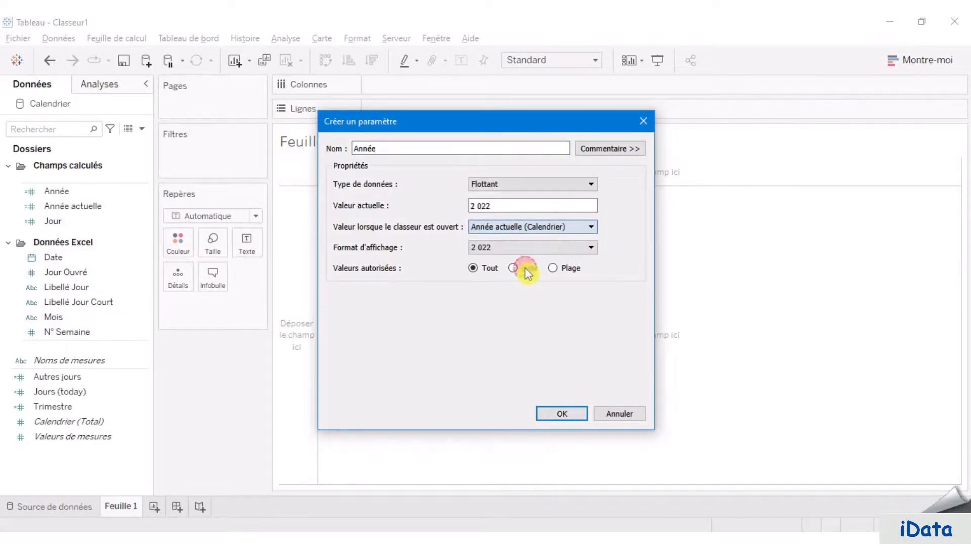
pyautogui.click(562, 413)
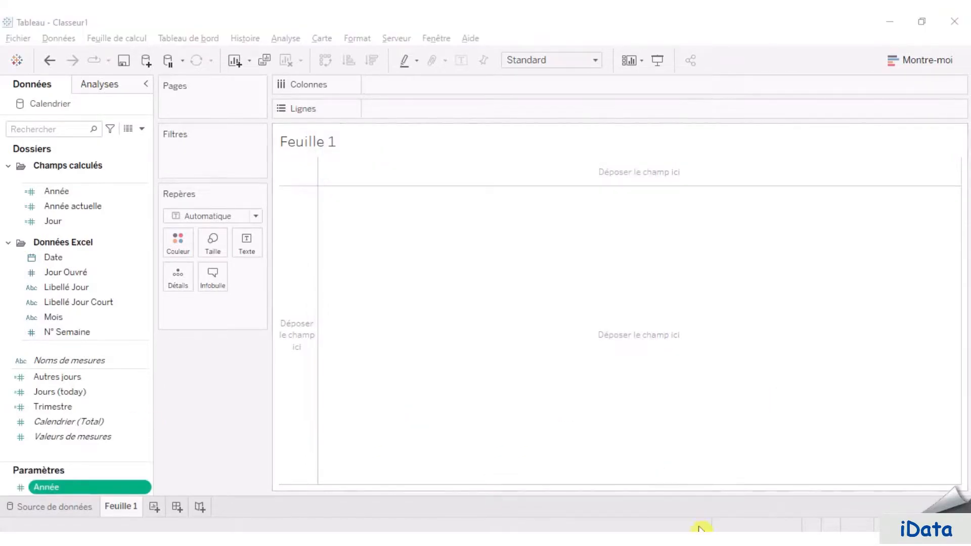
# Create the calculated field Est année choisie with the formula [Année]=[Paramètres].[Année].
pyautogui.rightClick(54, 447)
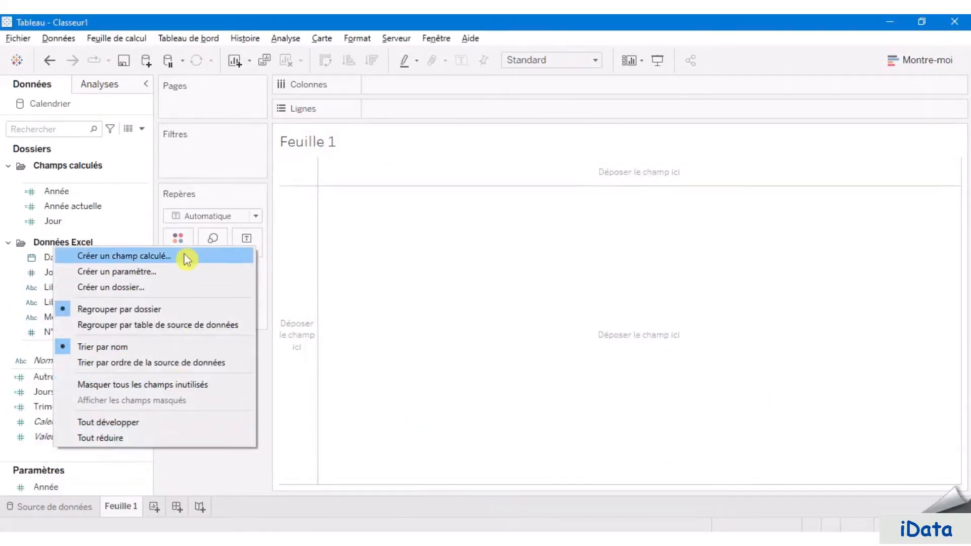
pyautogui.click(186, 257)
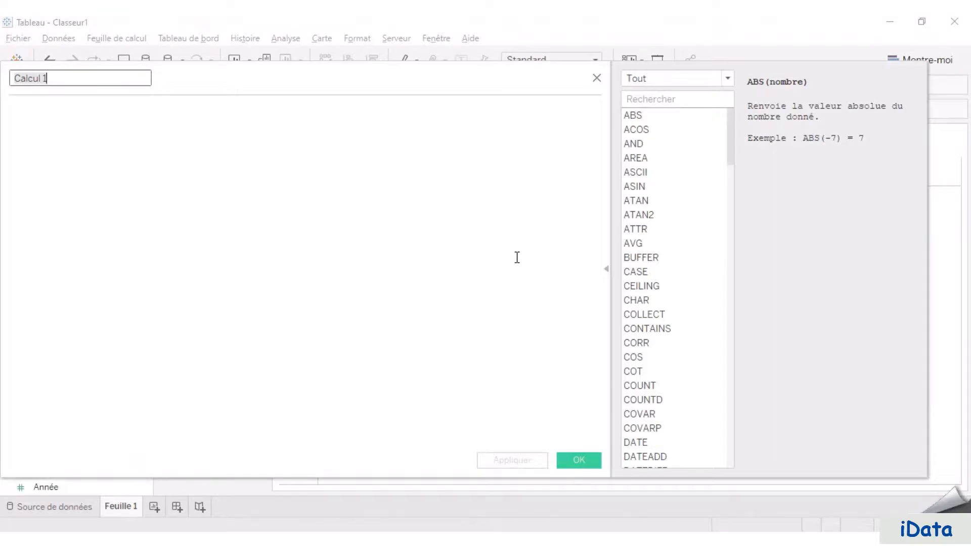
pyautogui.write('Est année c')
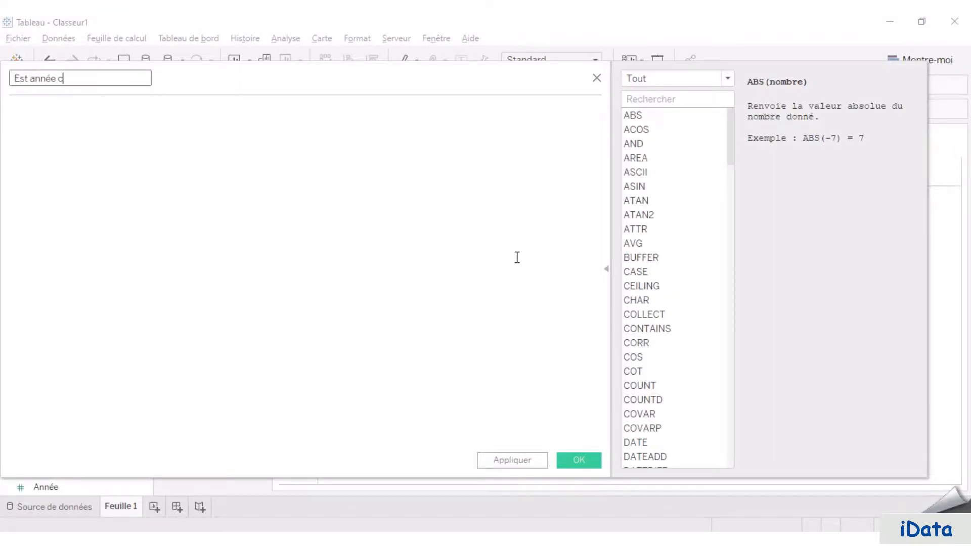
pyautogui.write('hoisie')
pyautogui.click(517, 257)
pyautogui.write('[Année]=[Paramètres].[Année]')
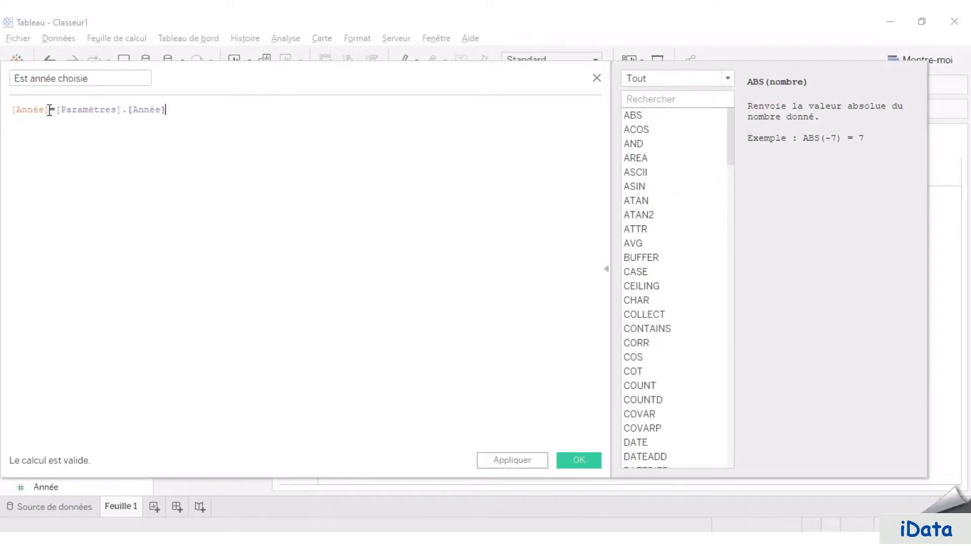
pyautogui.doubleClick(11, 109)
pyautogui.doubleClick(61, 109)
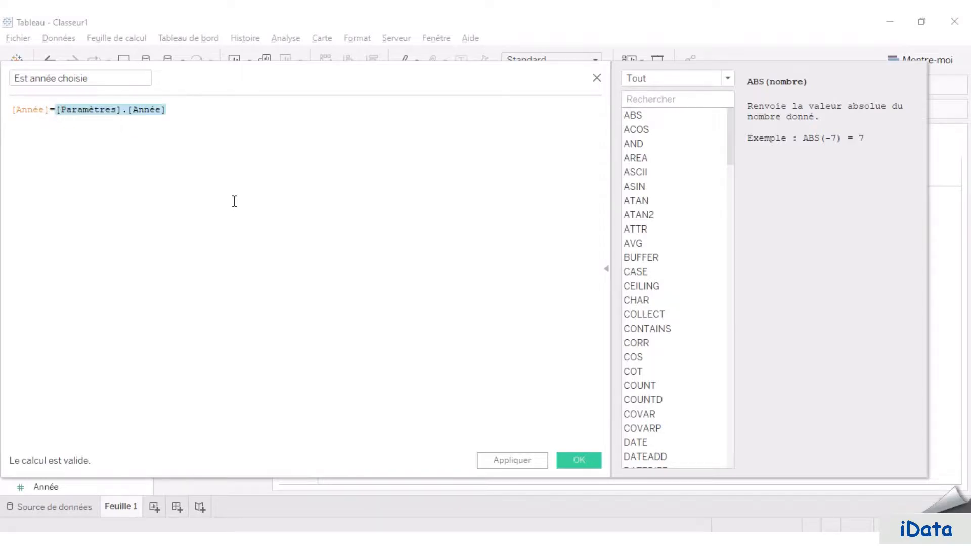
pyautogui.click(581, 460)
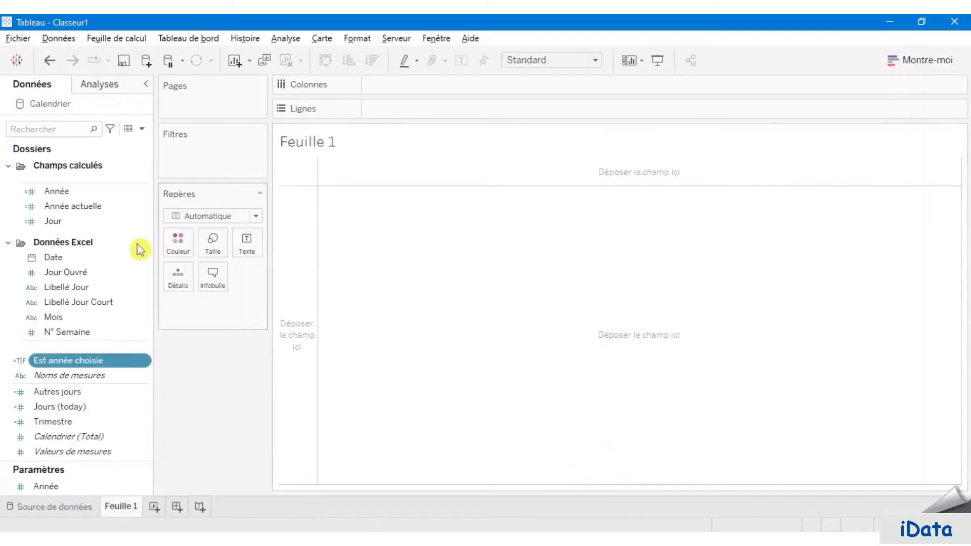
# Create the calculated field Info jour ouvré/férié with the formula if [Jour Ouvré]=0 then 'Jour ouvré' else 'Jour férié' end.
pyautogui.click(142, 129)
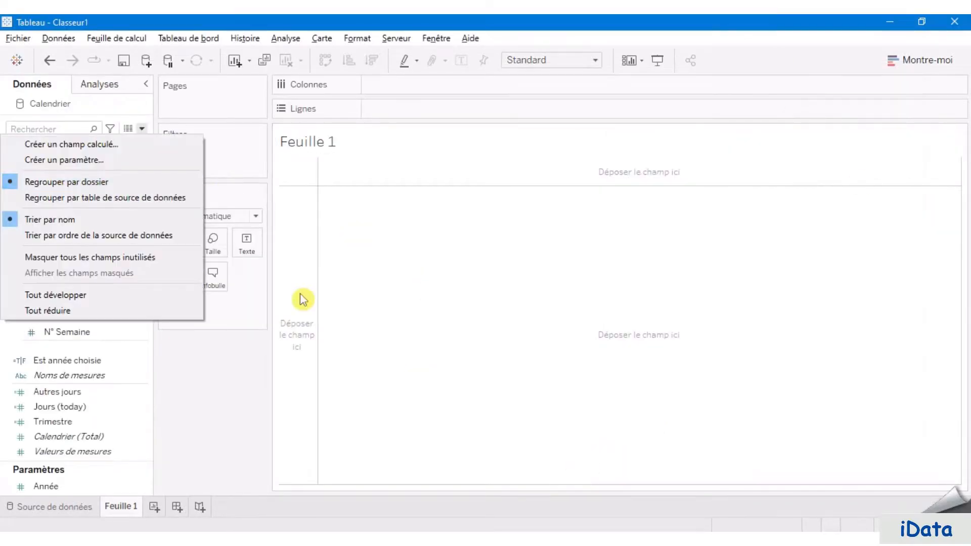
pyautogui.click(119, 147)
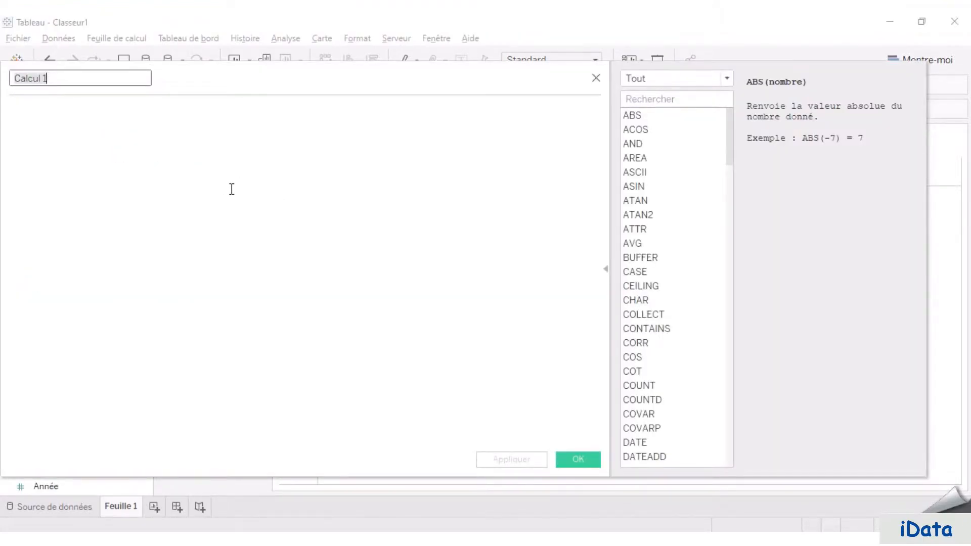
pyautogui.press('BackSpace')
pyautogui.press('BackSpace')
pyautogui.press('BackSpace')
pyautogui.press('BackSpace')
pyautogui.press('BackSpace')
pyautogui.press('BackSpace')
pyautogui.press('BackSpace')
pyautogui.press('BackSpace')
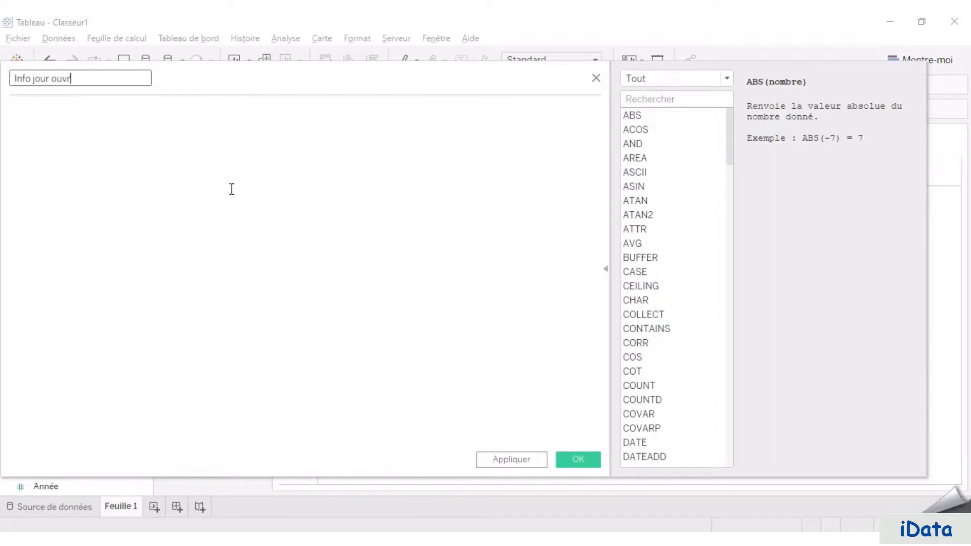
pyautogui.write('Info jour ouvré/férié')
pyautogui.click(231, 189)
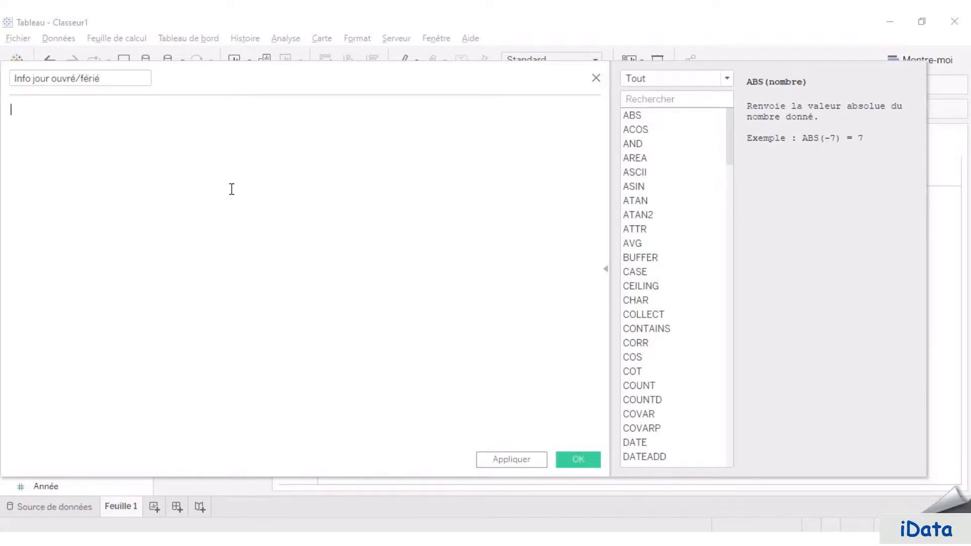
pyautogui.write("if [Jour Ouvré]=0 then 'Jour ouvré' else 'Jour férié' end")
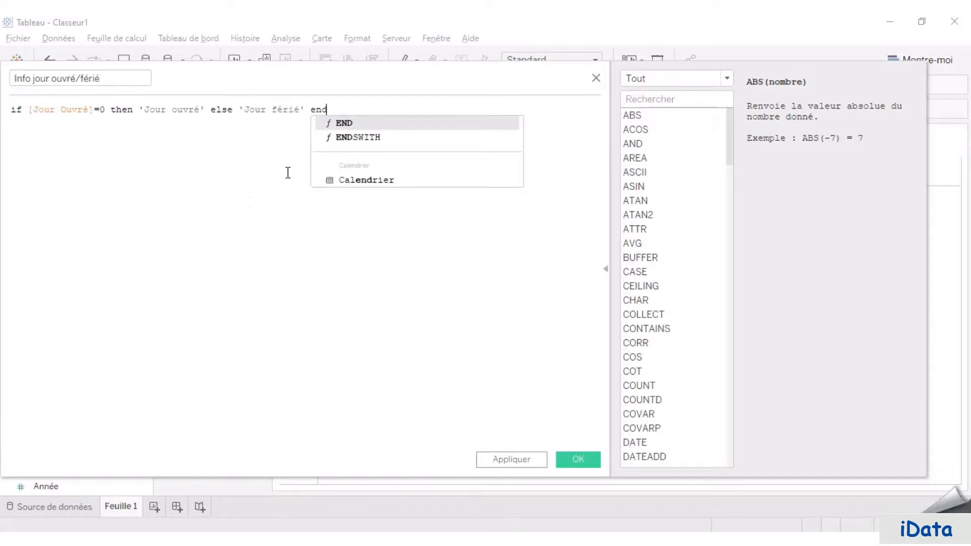
pyautogui.click(247, 204)
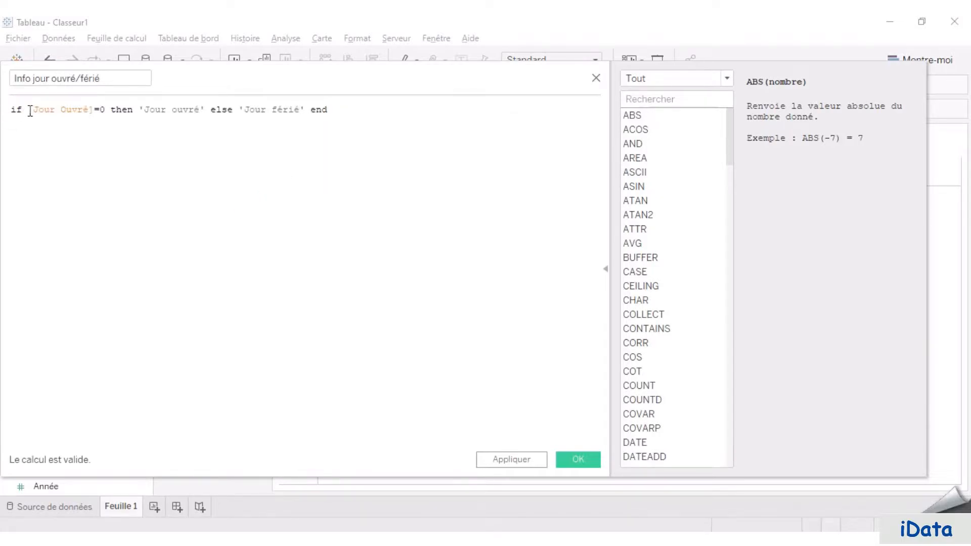
pyautogui.click(26, 111)
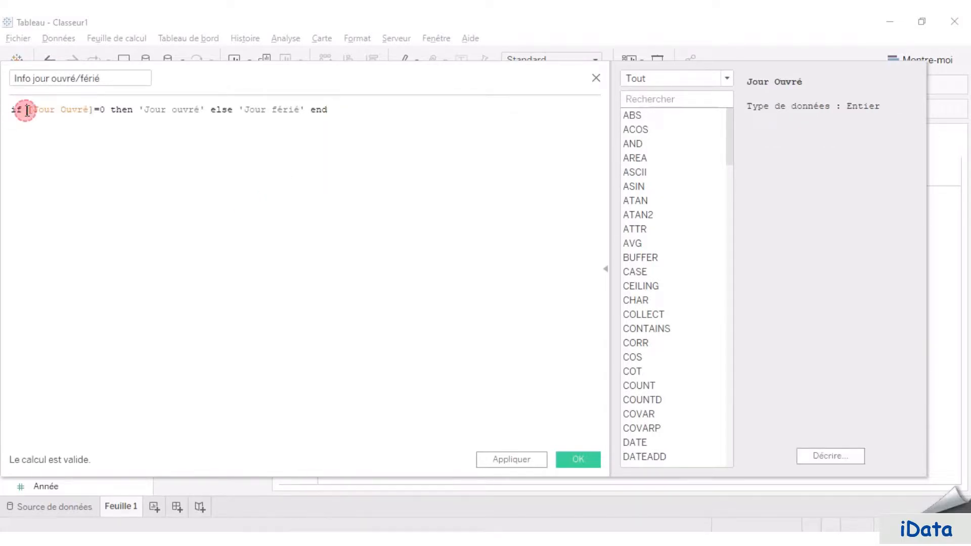
pyautogui.doubleClick(90, 110)
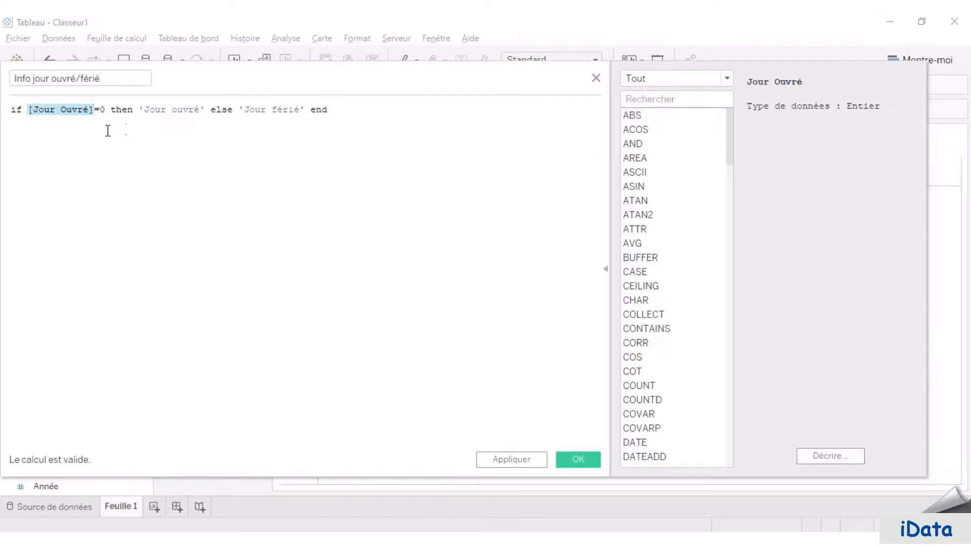
pyautogui.click(591, 460)
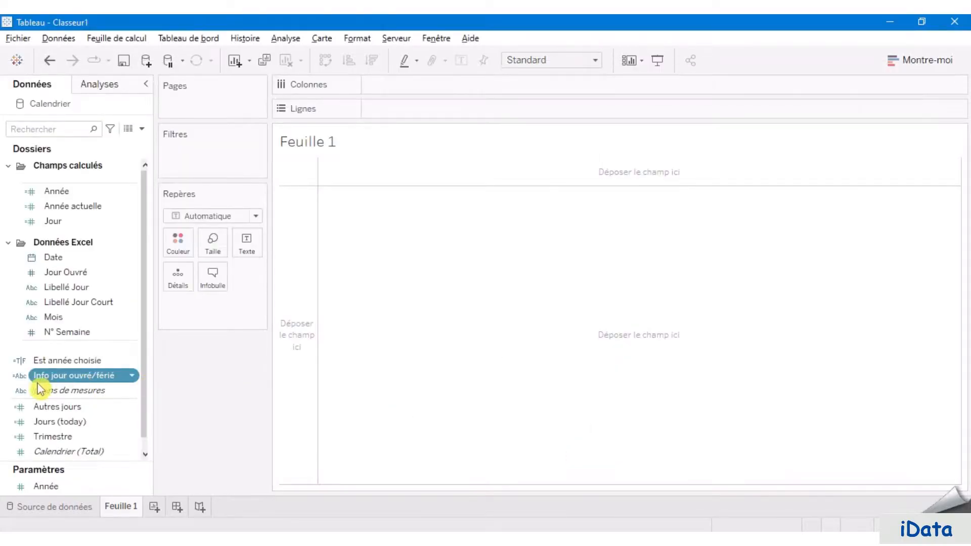
# Move Est année choisie, Info jour ouvré/férié, Autres jours, Jours (today) and Trimestre into the Champs calculés folder.
pyautogui.scroll(-1, 112, 384)
pyautogui.keyDown('ctrl'); pyautogui.click(84, 346); pyautogui.keyUp('ctrl')
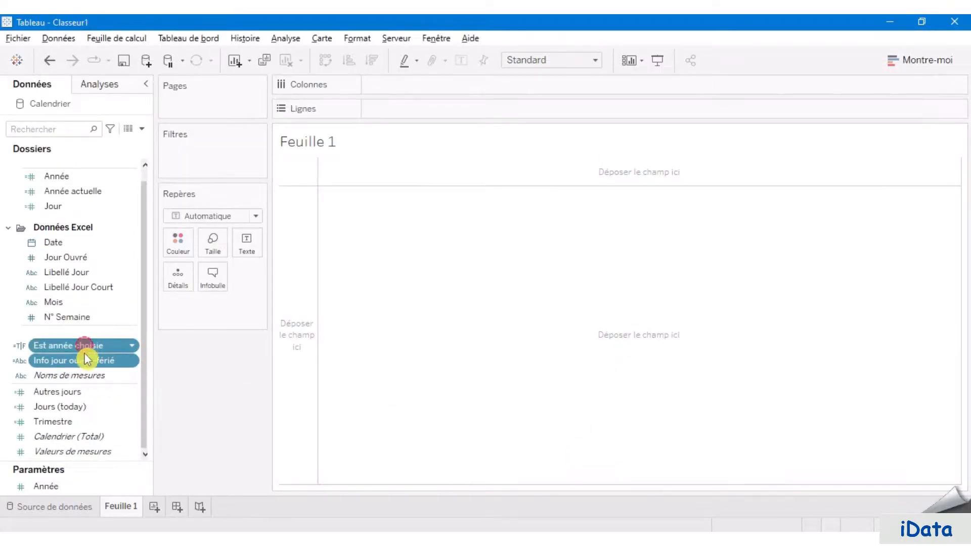
pyautogui.keyDown('ctrl'); pyautogui.click(59, 392); pyautogui.keyUp('ctrl')
pyautogui.keyDown('ctrl'); pyautogui.click(77, 407); pyautogui.keyUp('ctrl')
pyautogui.keyDown('ctrl'); pyautogui.click(76, 421); pyautogui.keyUp('ctrl')
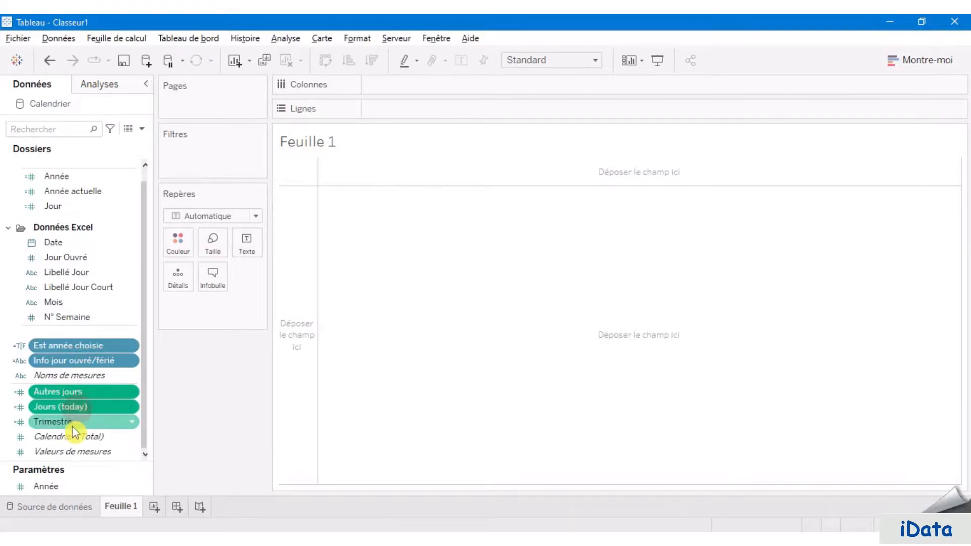
pyautogui.scroll(1, 106, 396)
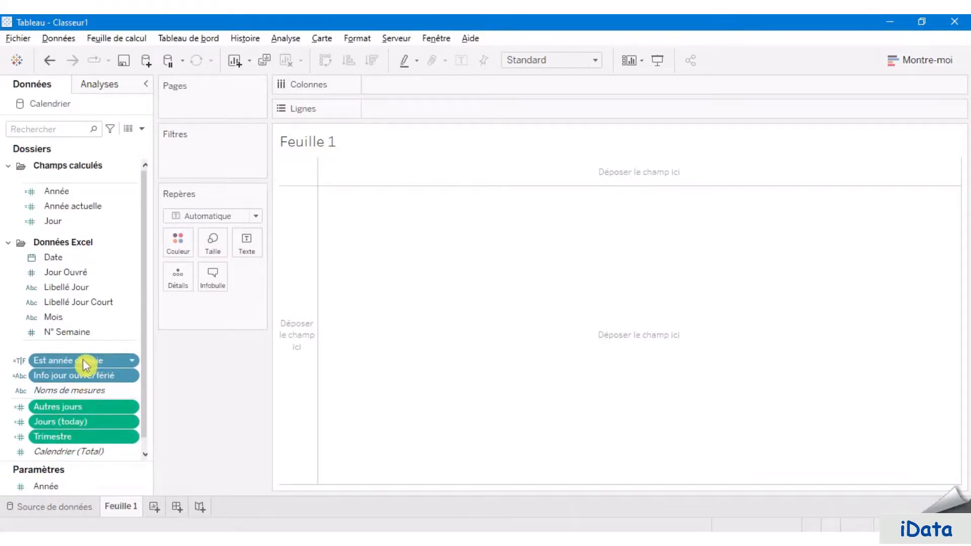
pyautogui.moveTo(86, 364); pyautogui.dragTo(54, 215)
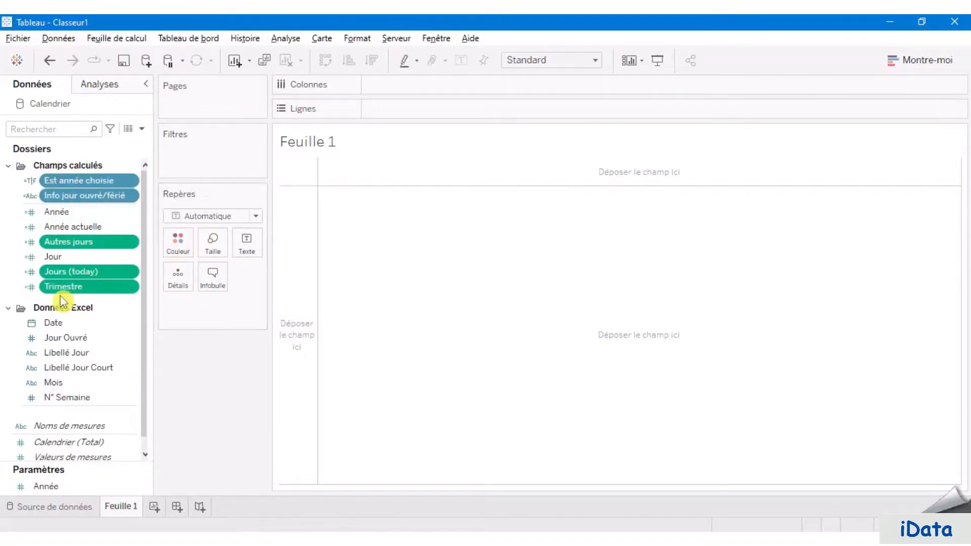
# Collapse the Données Excel folder and convert the calculated fields Année and Année actuelle to dimensions.
pyautogui.click(91, 219)
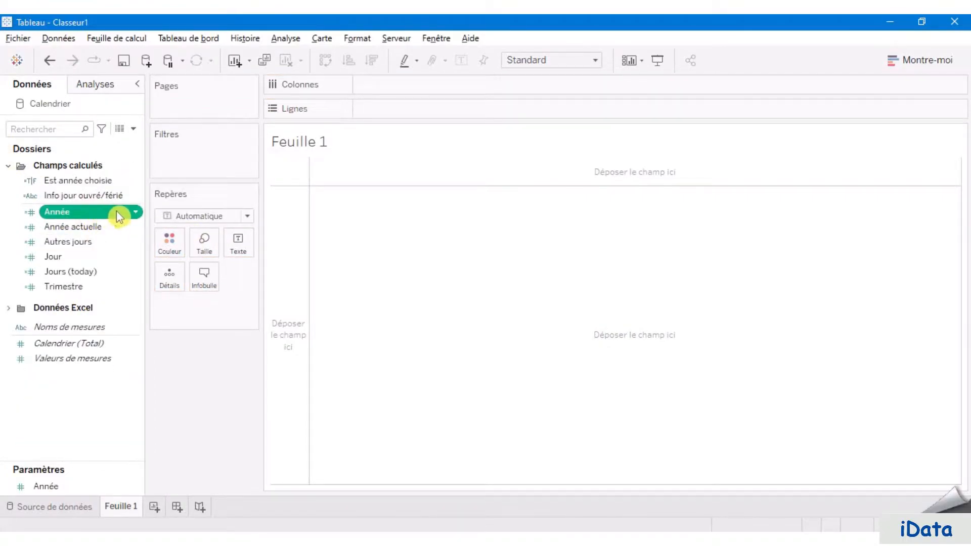
pyautogui.keyDown('ctrl'); pyautogui.click(36, 230); pyautogui.keyUp('ctrl')
pyautogui.keyDown('ctrl'); pyautogui.click(36, 234); pyautogui.keyUp('ctrl')
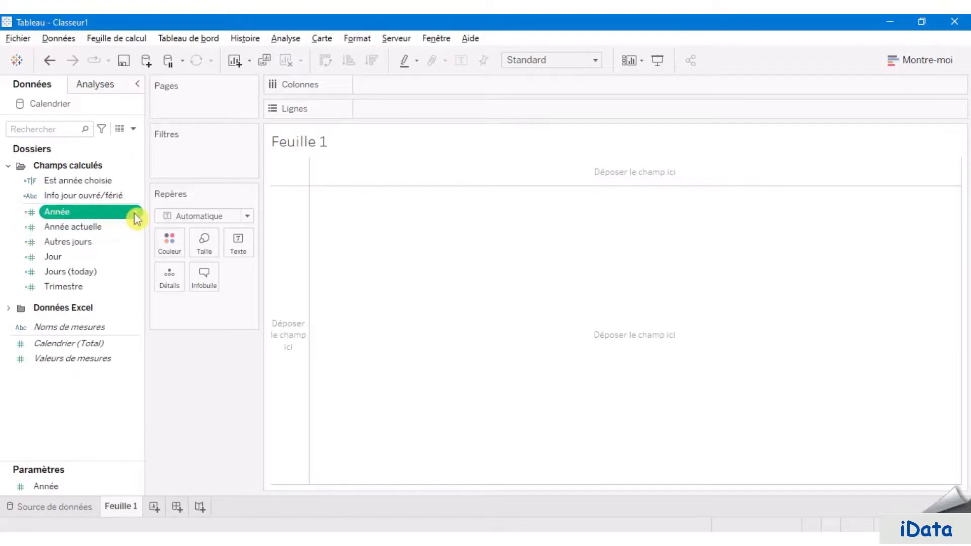
pyautogui.rightClick(136, 213)
pyautogui.click(264, 408)
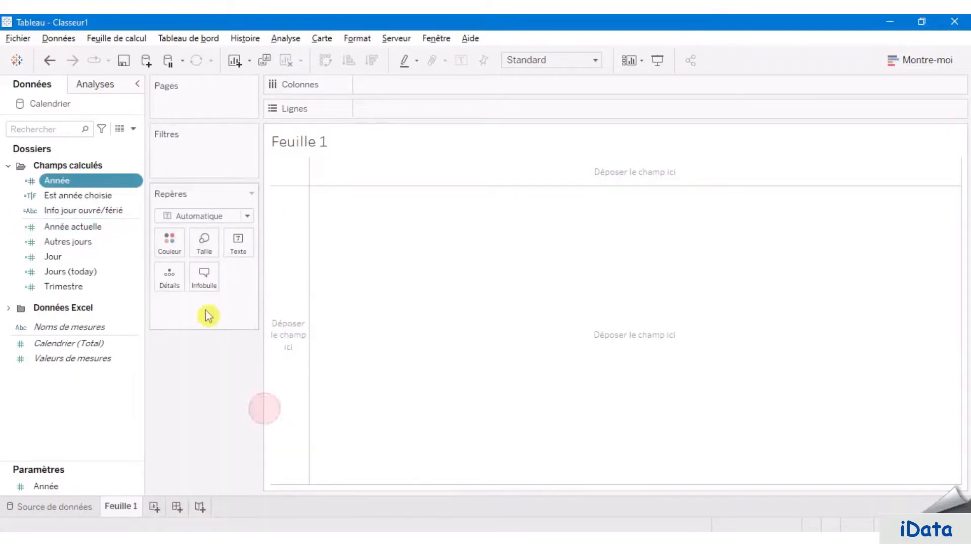
pyautogui.rightClick(134, 228)
pyautogui.click(224, 220)
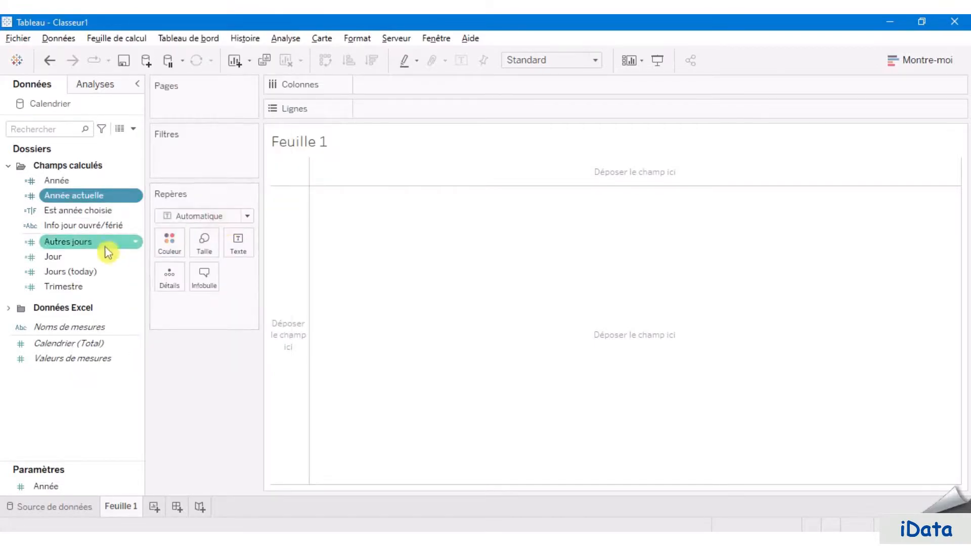
# Convert the calculated fields Autres jours, Jour and Jours (today) to dimensions.
pyautogui.rightClick(136, 249)
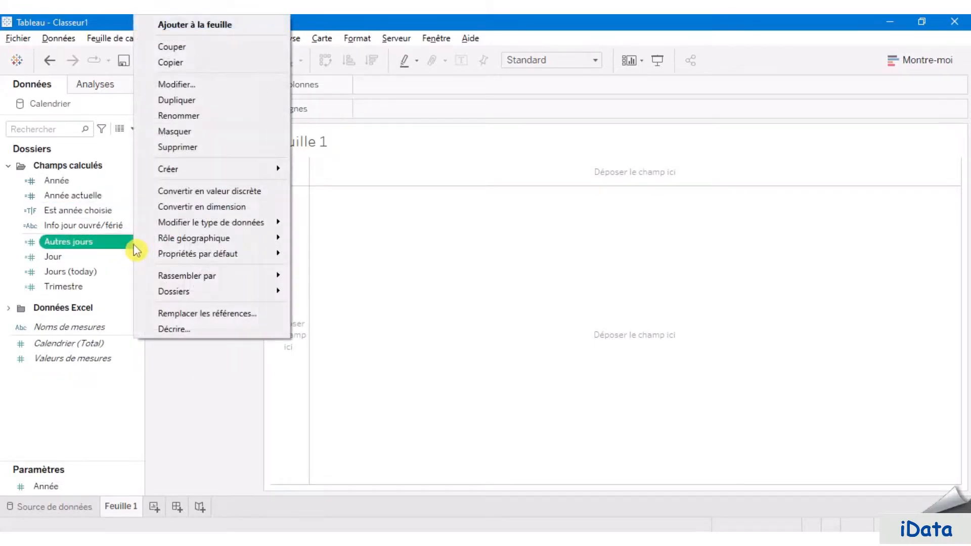
pyautogui.click(251, 207)
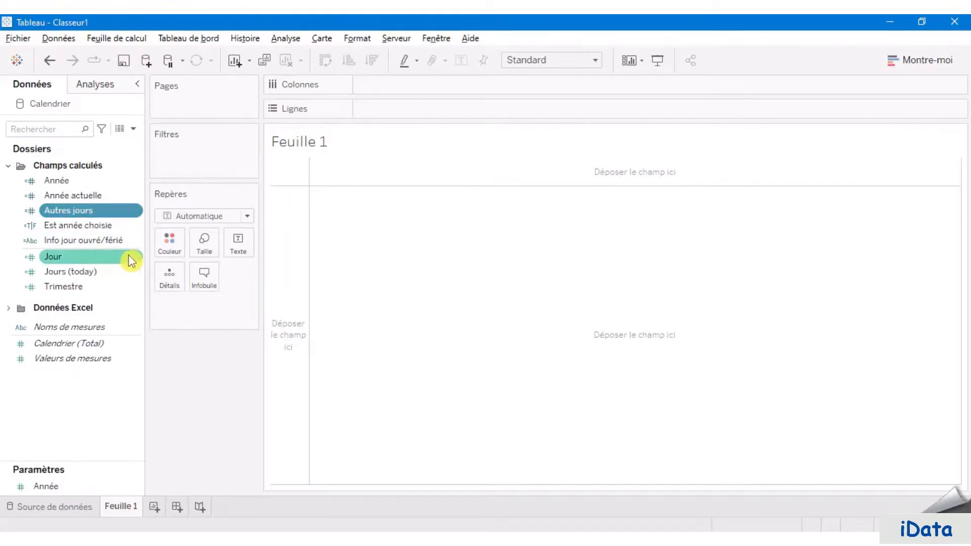
pyautogui.rightClick(135, 256)
pyautogui.click(232, 212)
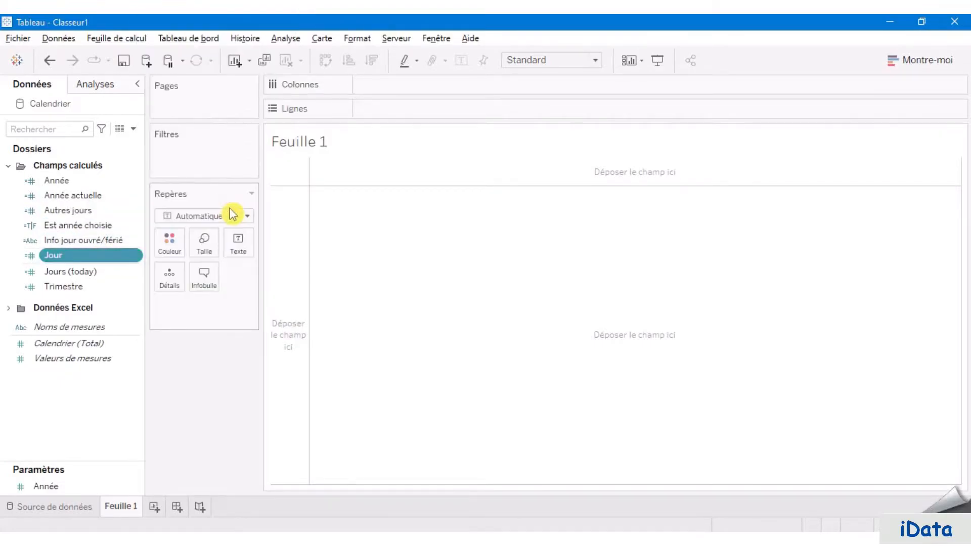
pyautogui.click(133, 278)
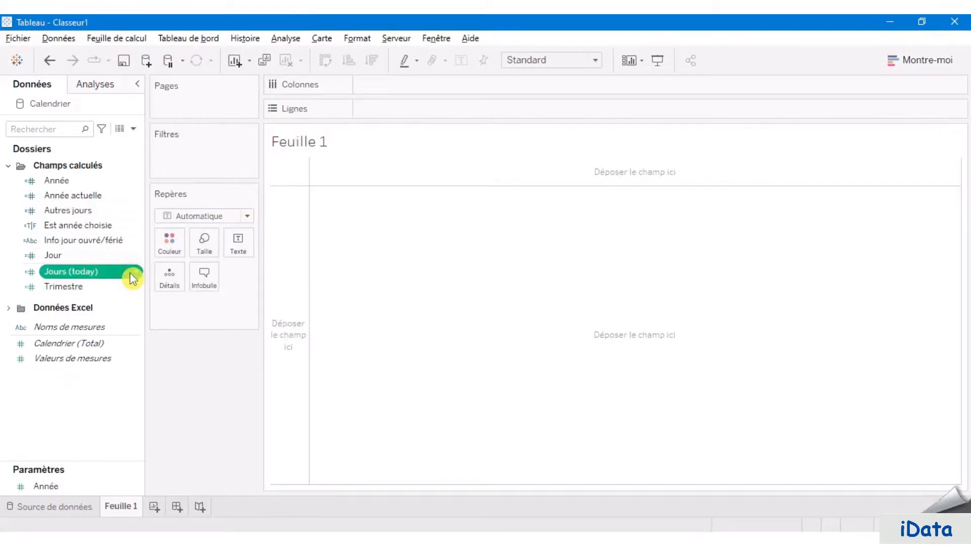
pyautogui.rightClick(134, 274)
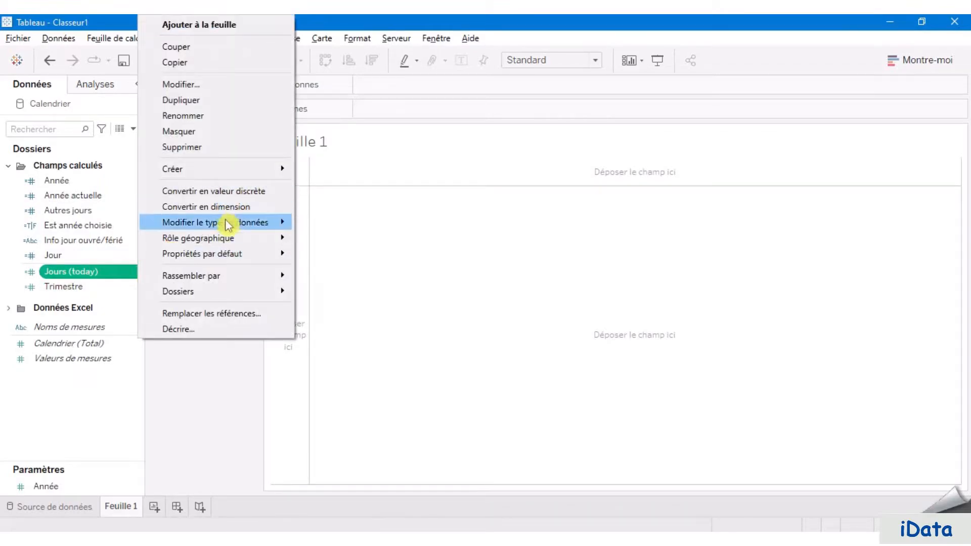
pyautogui.click(237, 207)
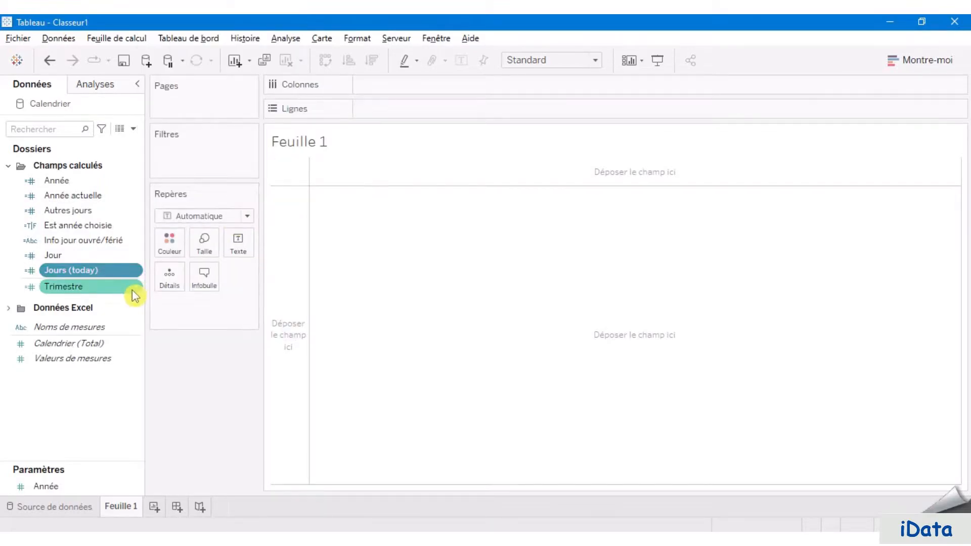
# Convert the calculated field Trimestre to a dimension and collapse the Champs calculés folder.
pyautogui.rightClick(135, 289)
pyautogui.click(248, 207)
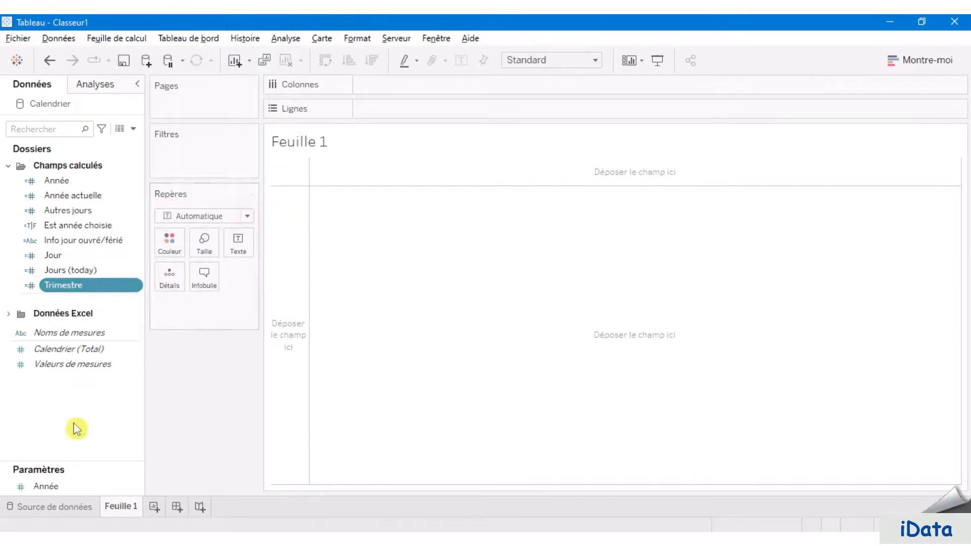
pyautogui.click(83, 408)
pyautogui.click(8, 168)
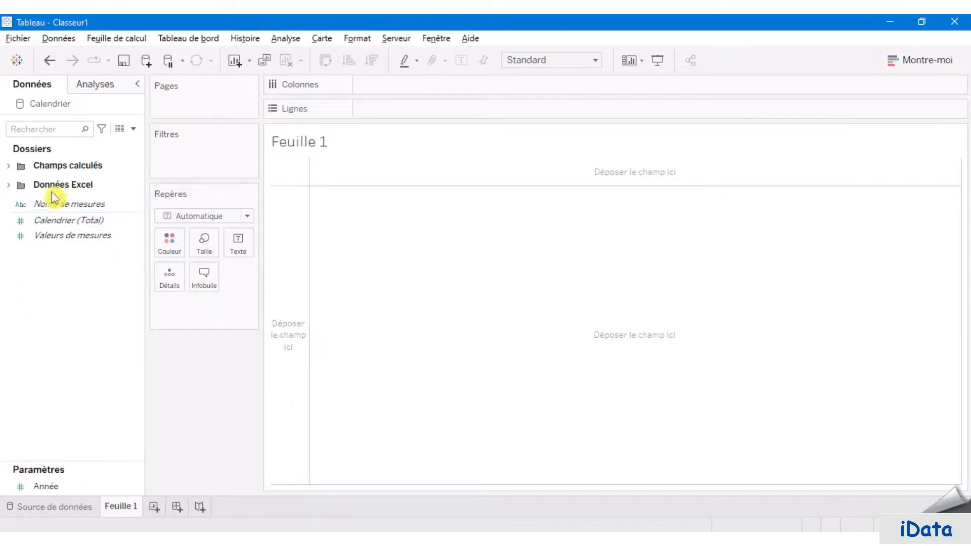
# Expand the Données Excel folder and place the Mois field on the columns of Feuille 1.
pyautogui.click(8, 185)
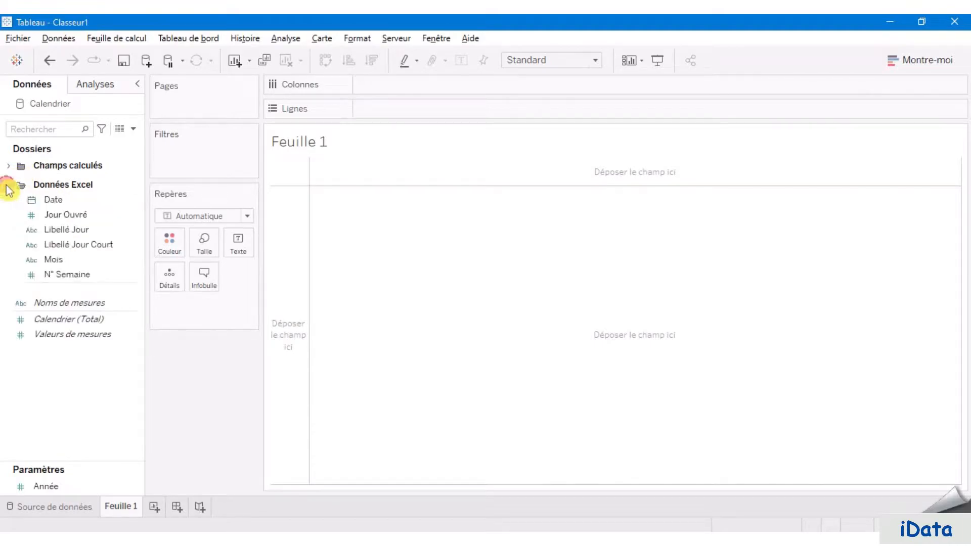
pyautogui.click(69, 259)
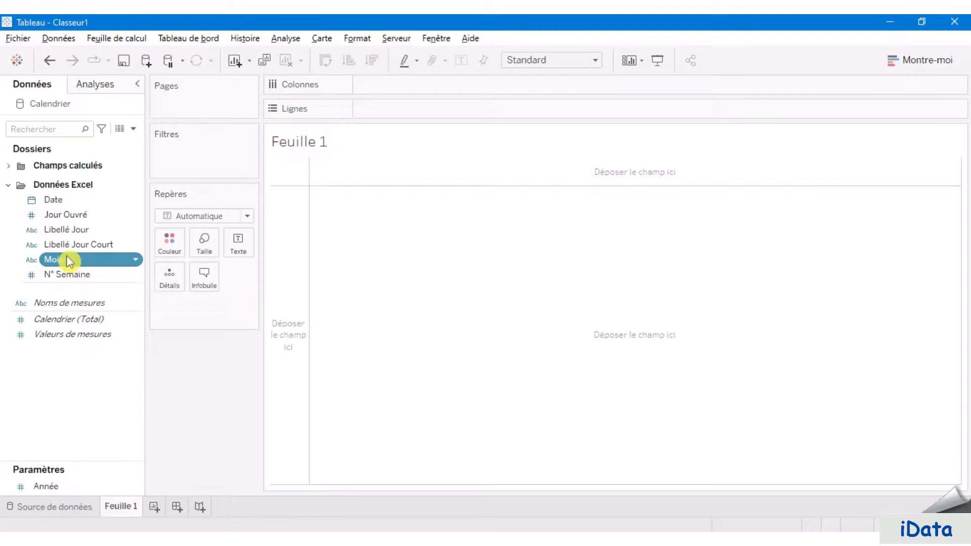
pyautogui.moveTo(69, 260); pyautogui.dragTo(392, 84)
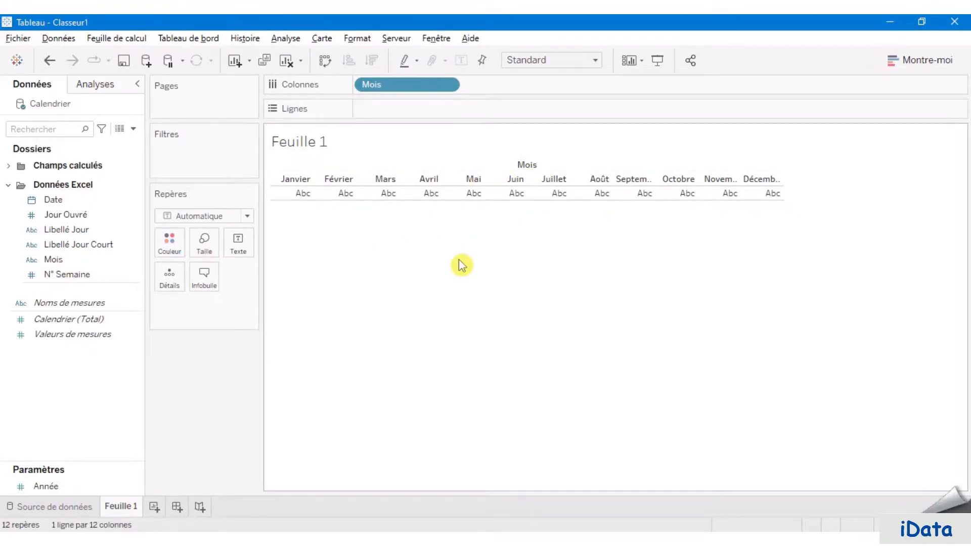
# Expand the Champs calculés folder and filter the sheet on Trimestre, keeping only value 1.
pyautogui.click(8, 167)
pyautogui.moveTo(87, 285); pyautogui.dragTo(195, 161)
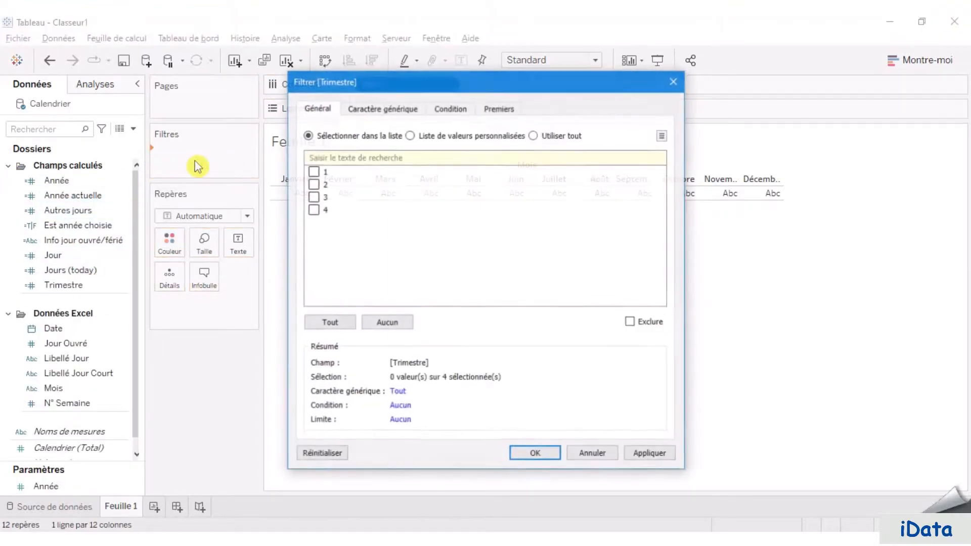
pyautogui.click(313, 171)
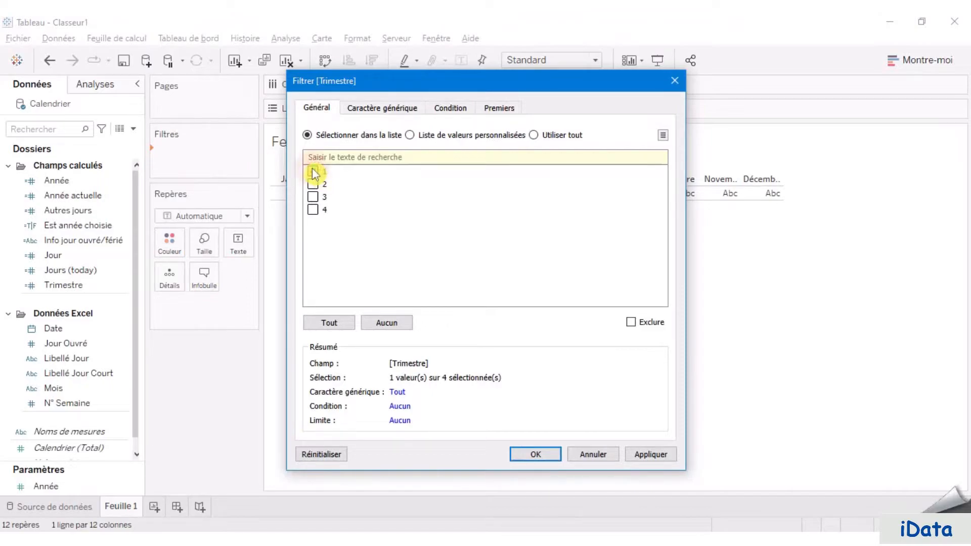
pyautogui.click(653, 454)
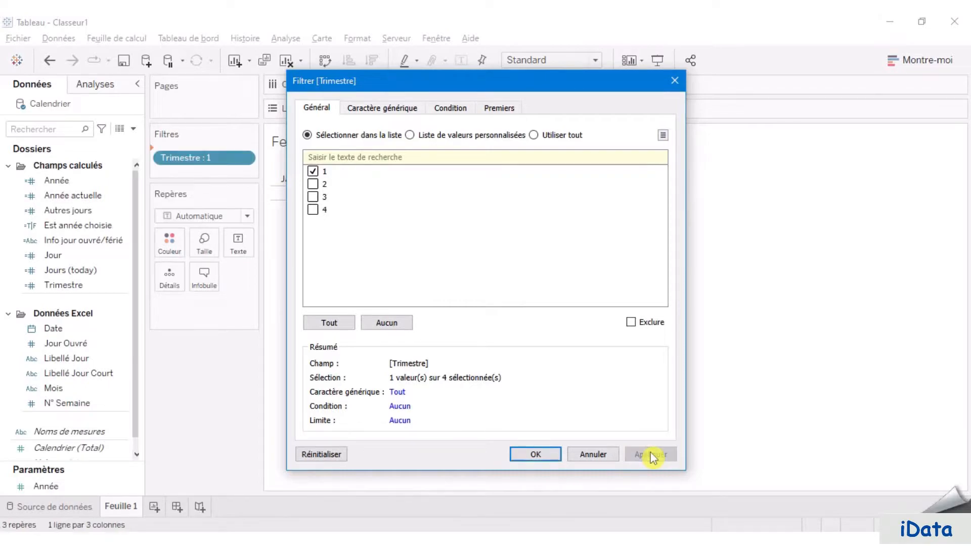
pyautogui.click(537, 454)
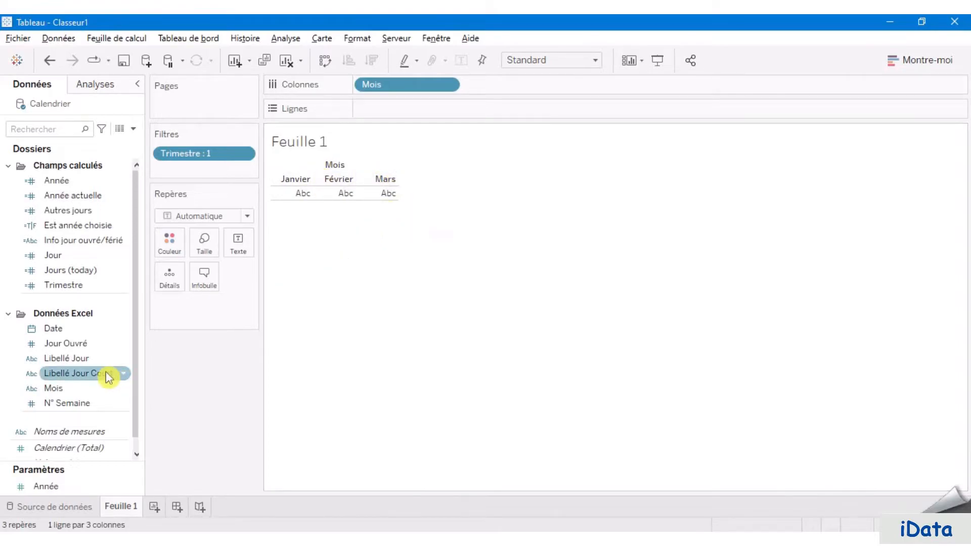
# Add a filter on Est année choisie that keeps only the value Vrai.
pyautogui.moveTo(135, 380); pyautogui.dragTo(140, 347)
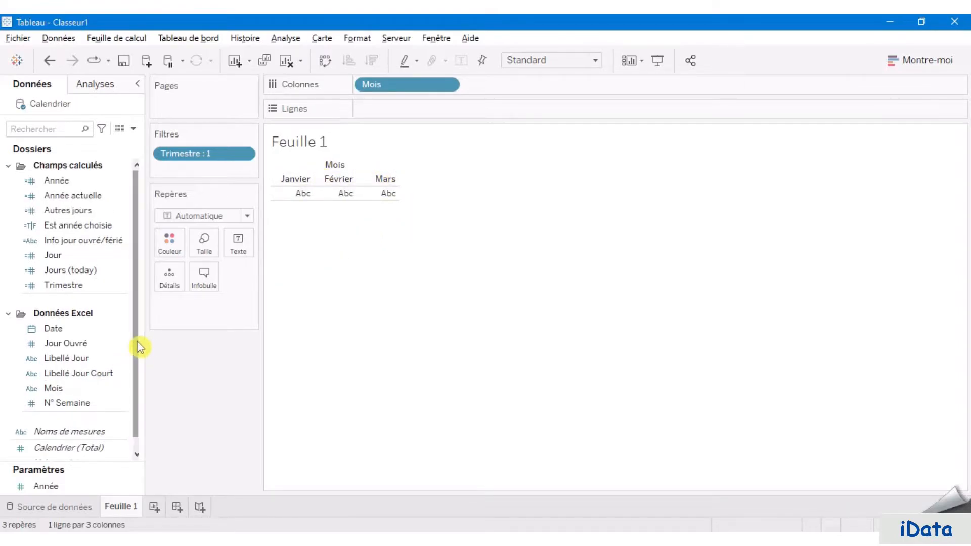
pyautogui.moveTo(81, 225); pyautogui.dragTo(212, 177)
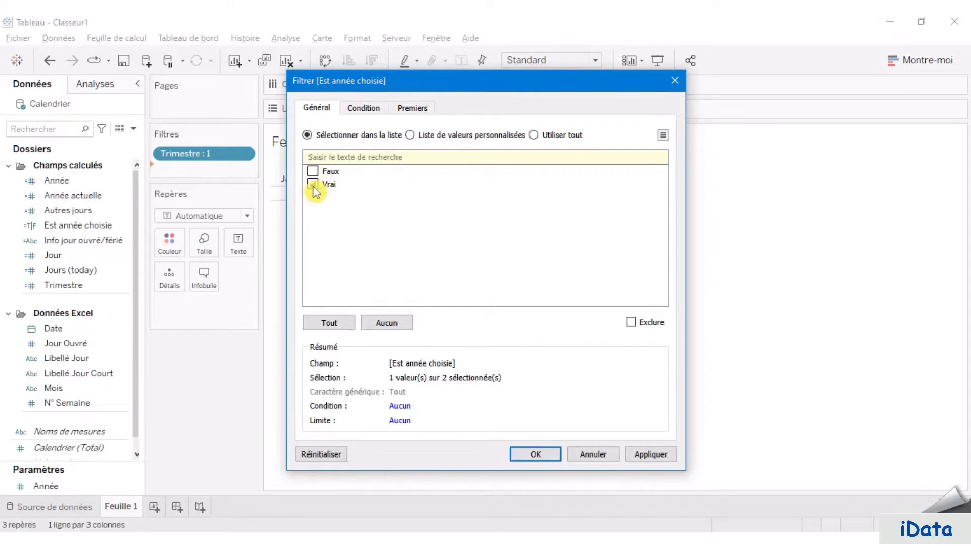
pyautogui.click(652, 455)
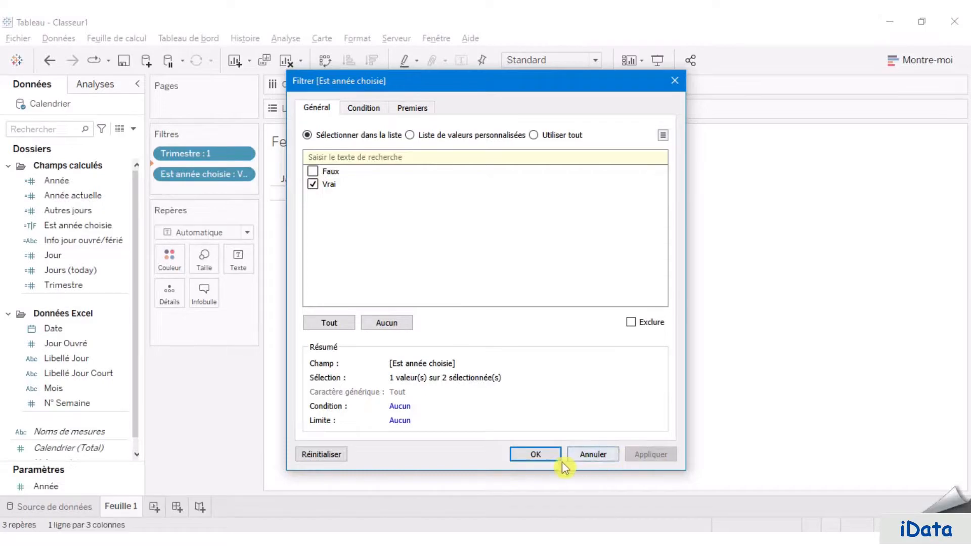
pyautogui.click(538, 455)
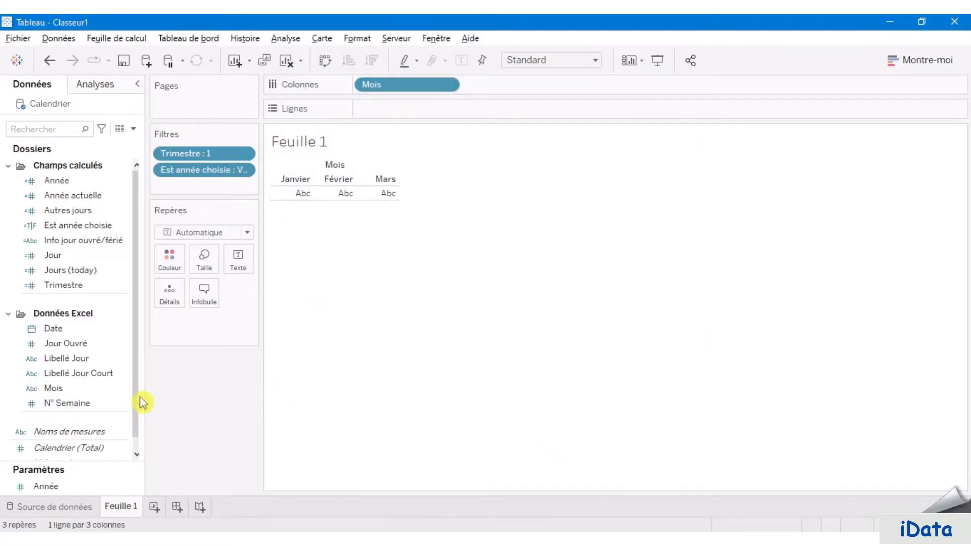
# Show the control of the Année parameter on the sheet.
pyautogui.rightClick(59, 488)
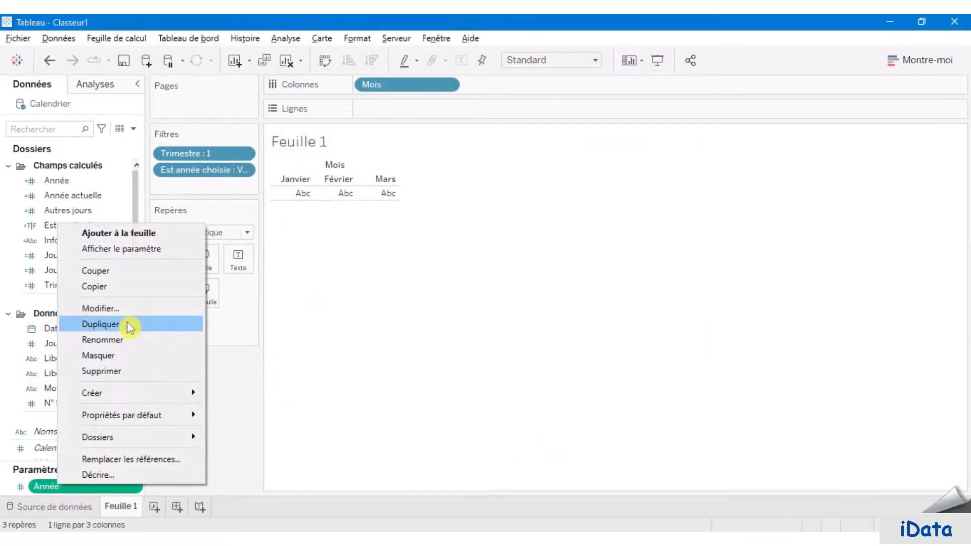
pyautogui.click(144, 249)
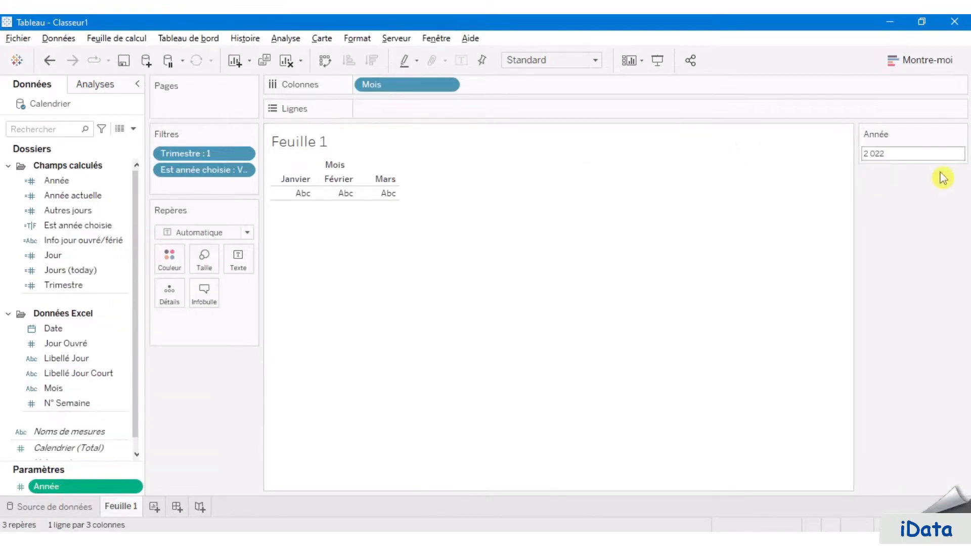
pyautogui.click(892, 151)
pyautogui.click(900, 229)
pyautogui.moveTo(885, 152); pyautogui.dragTo(823, 159)
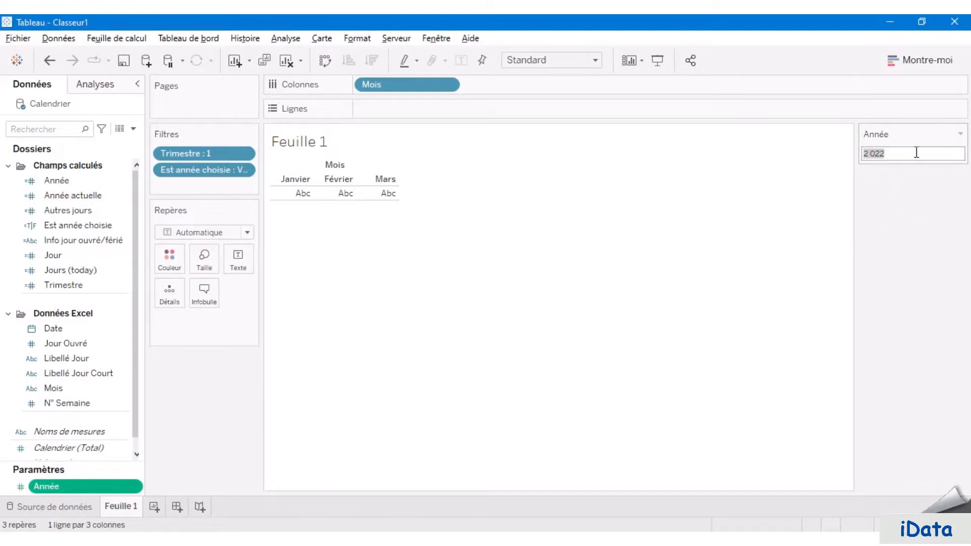
pyautogui.click(493, 338)
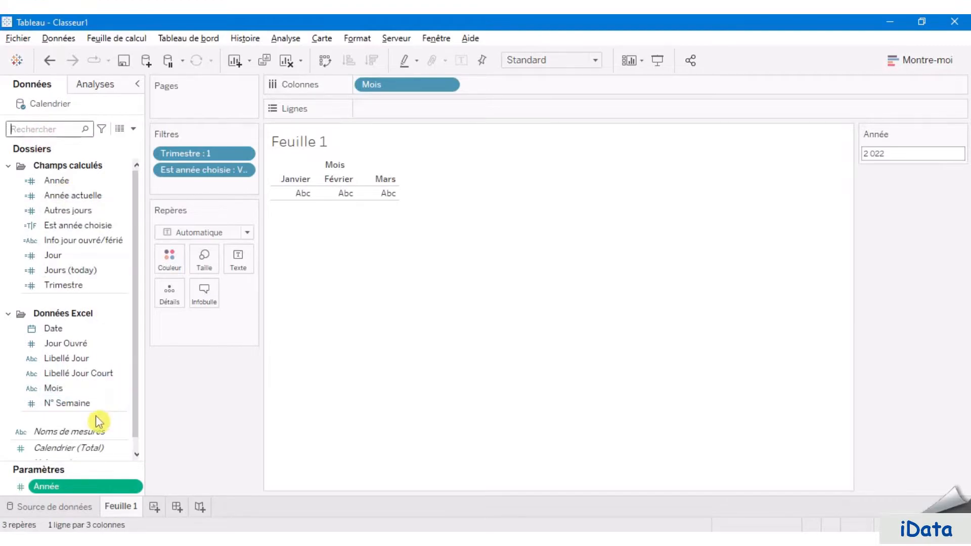
# Place N° Semaine on the rows and add Libellé Jour after Mois on the columns.
pyautogui.moveTo(60, 403); pyautogui.dragTo(403, 119)
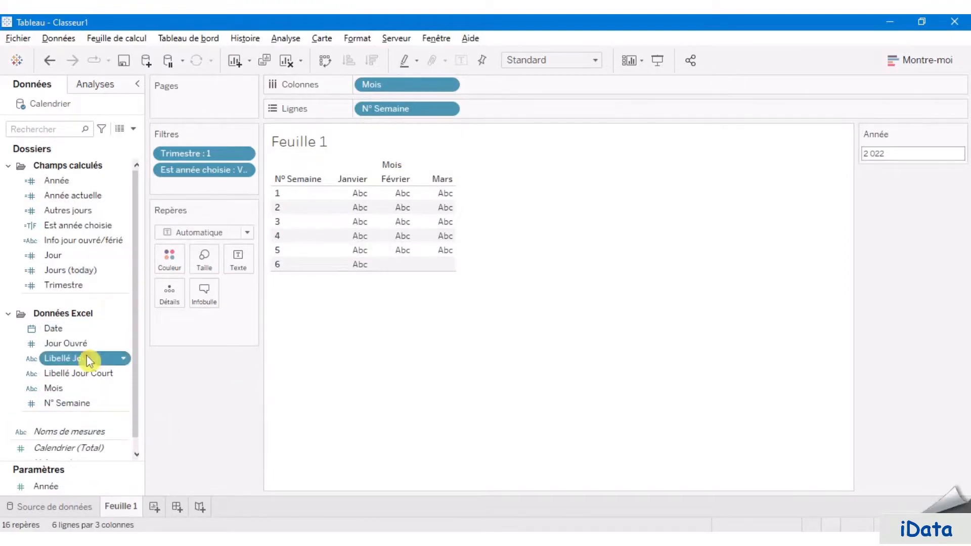
pyautogui.moveTo(120, 358); pyautogui.dragTo(503, 78)
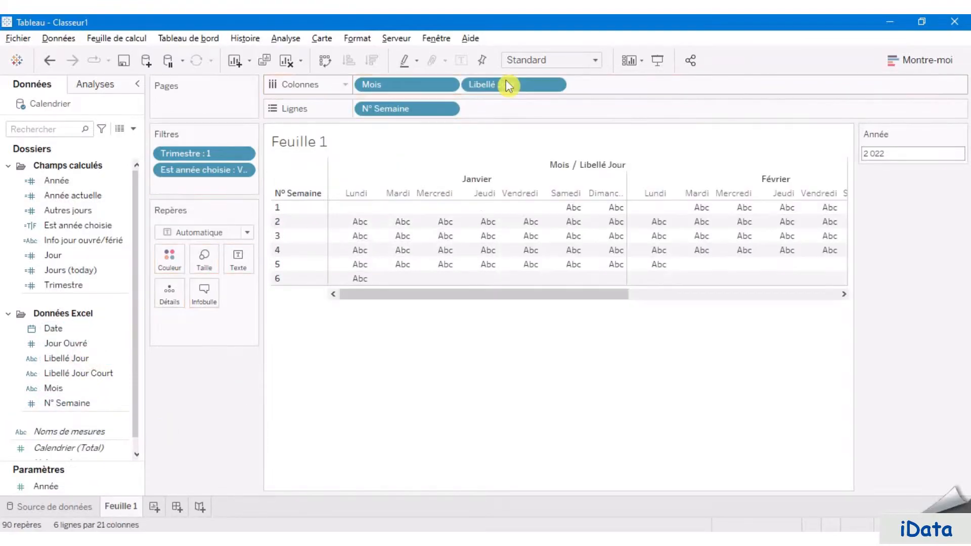
# Hide the N° Semaine row header and the field labels for the columns.
pyautogui.click(426, 110)
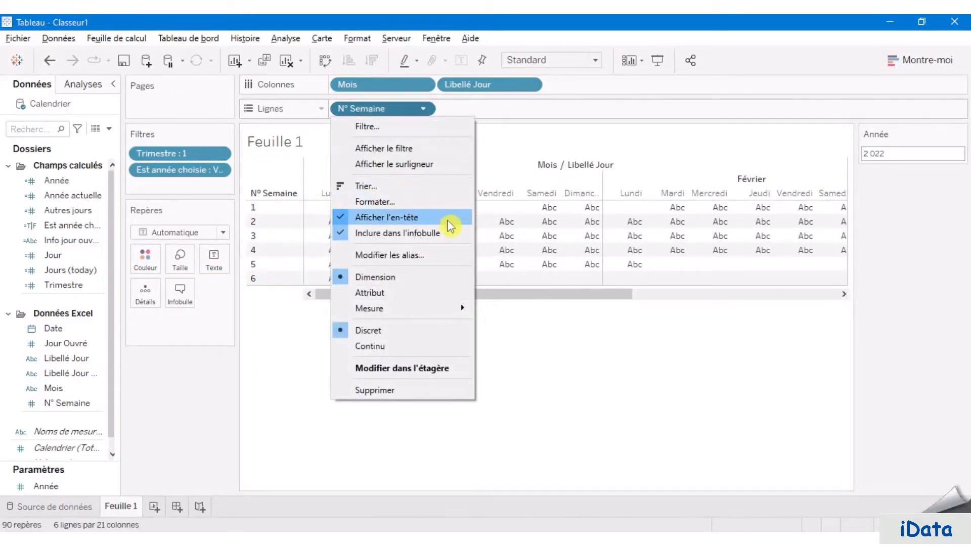
pyautogui.click(394, 222)
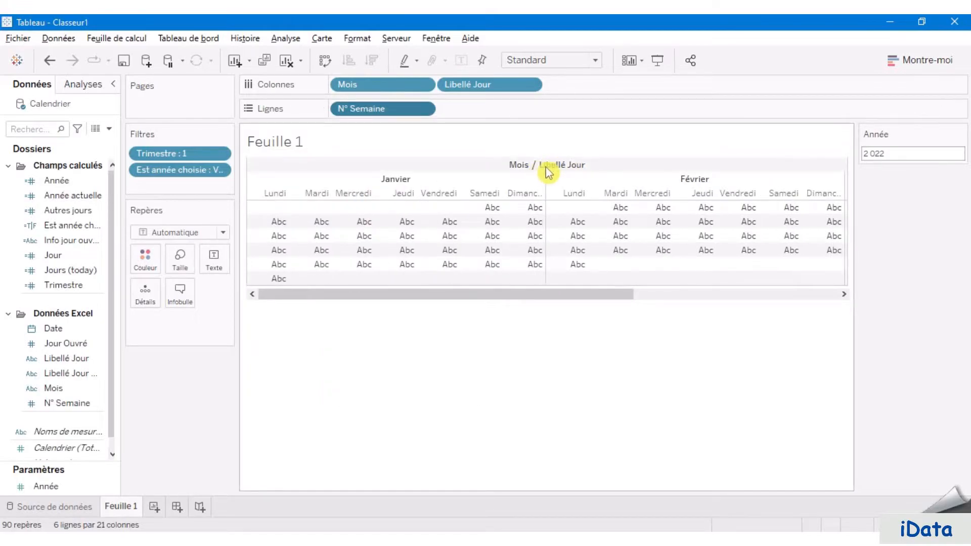
pyautogui.rightClick(564, 171)
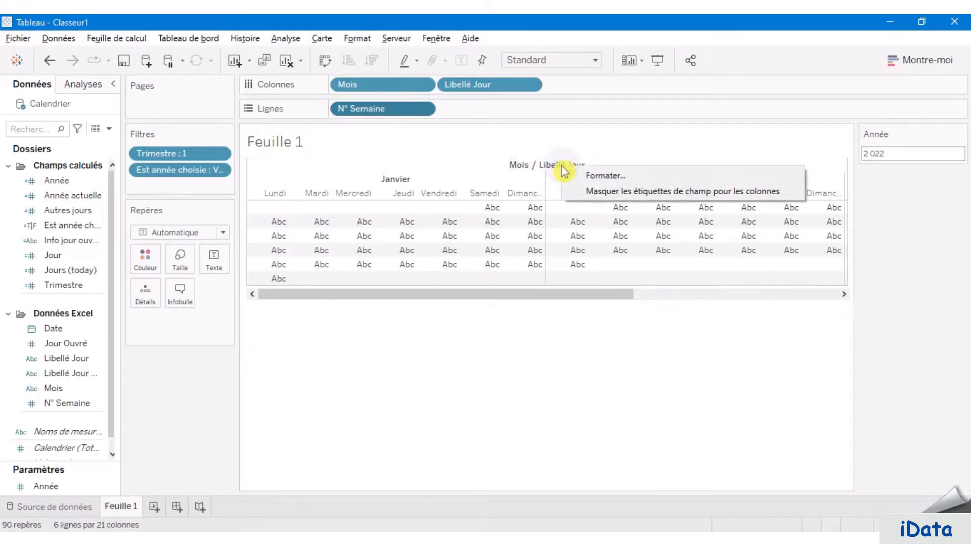
pyautogui.click(614, 192)
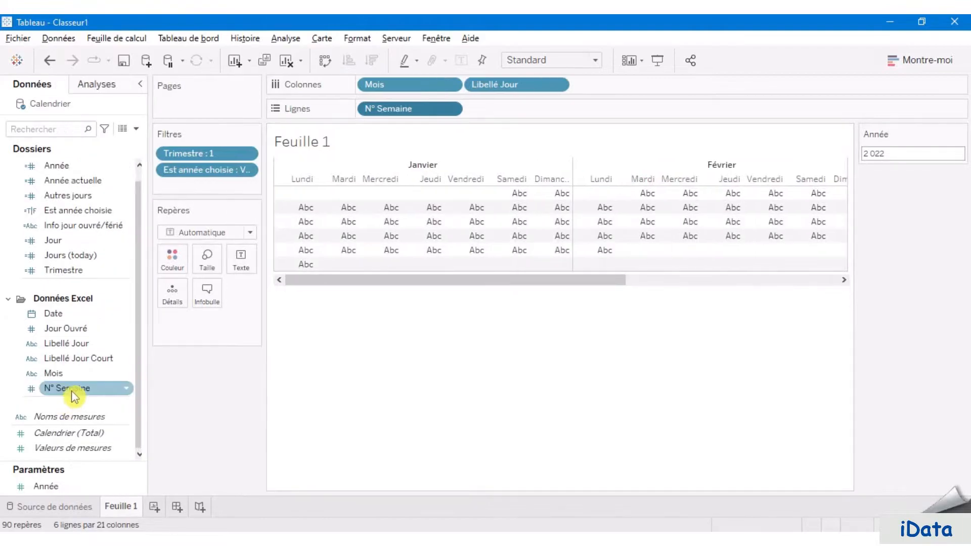
# Colour the calendar marks by the Mois field.
pyautogui.click(78, 378)
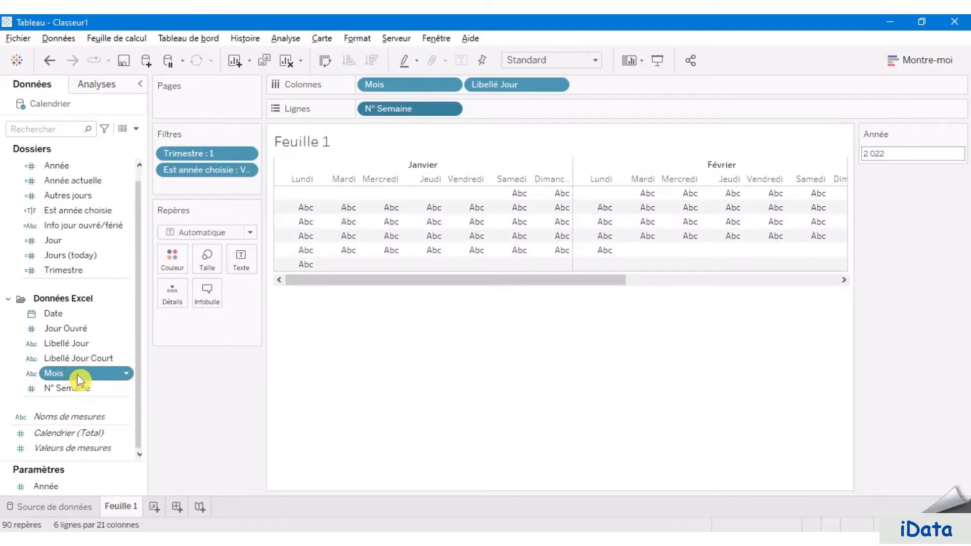
pyautogui.moveTo(78, 378); pyautogui.dragTo(169, 262)
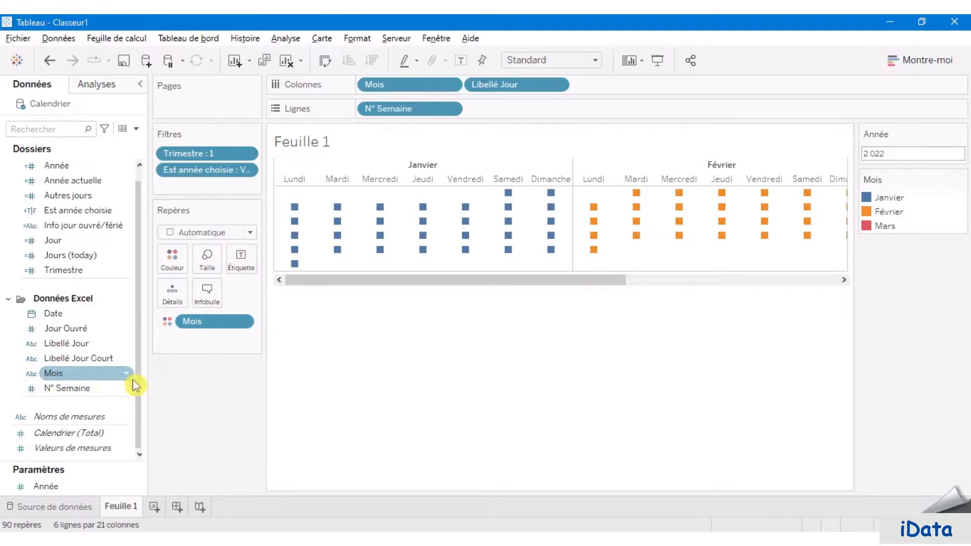
# In the default colours of the Mois field, set Janvier to #7bc6ff.
pyautogui.click(66, 374)
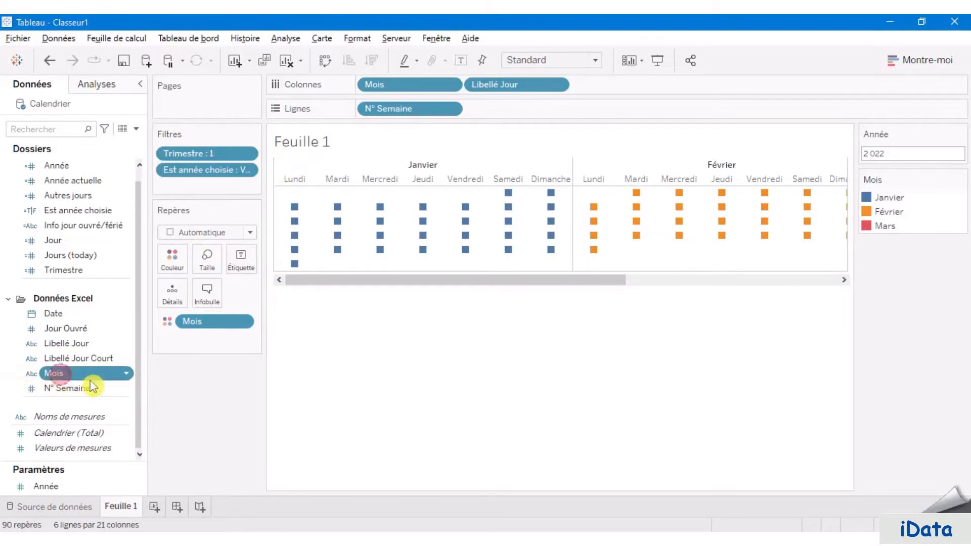
pyautogui.click(130, 376)
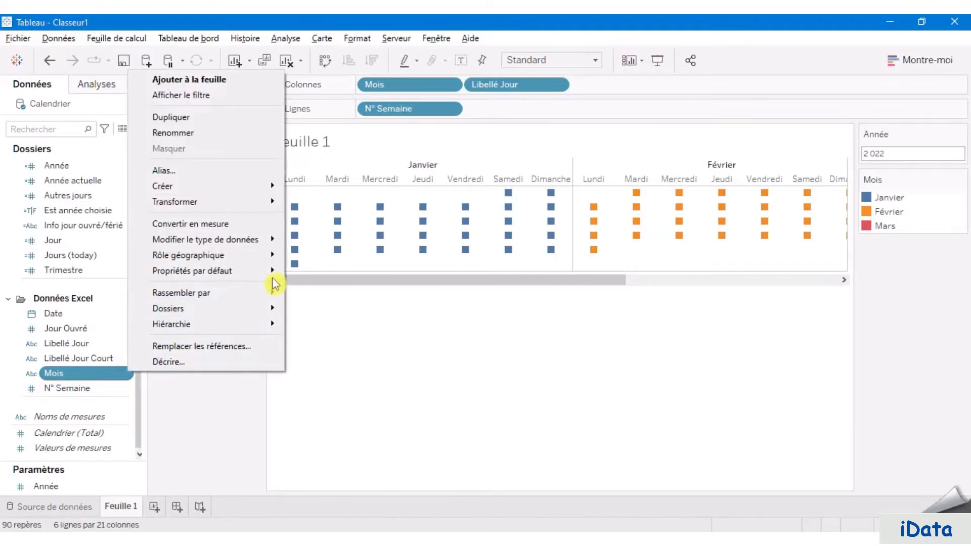
pyautogui.moveTo(258, 276)
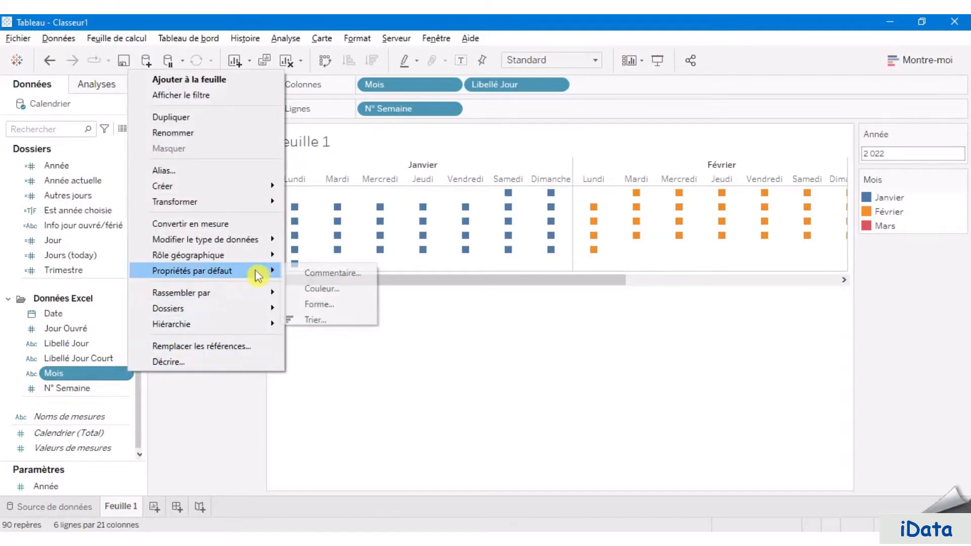
pyautogui.click(334, 292)
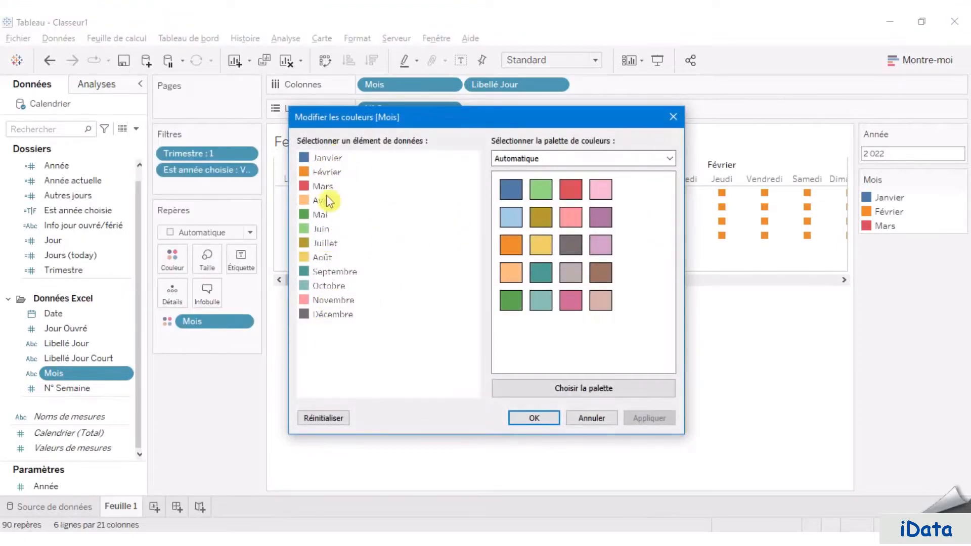
pyautogui.doubleClick(327, 158)
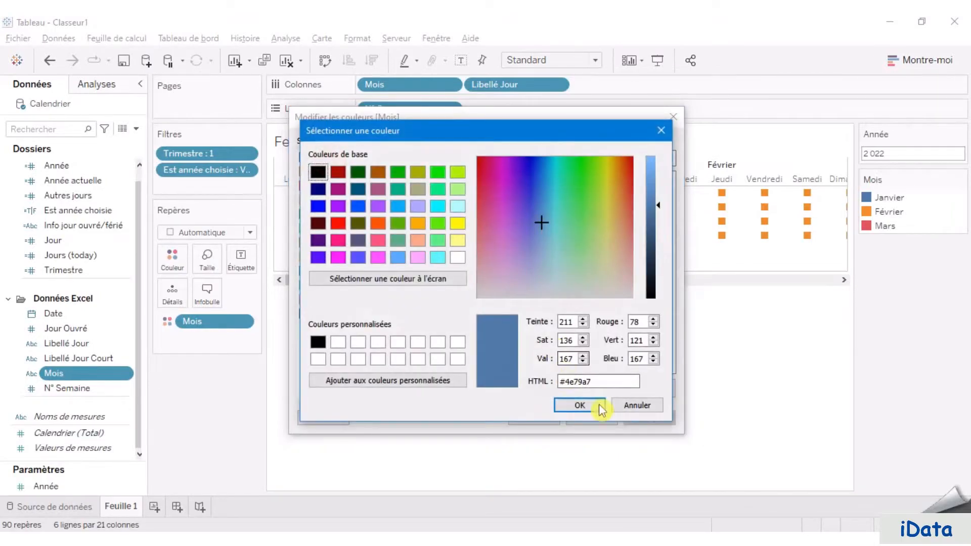
pyautogui.doubleClick(611, 380)
pyautogui.hotkey('ctrl', 'v')
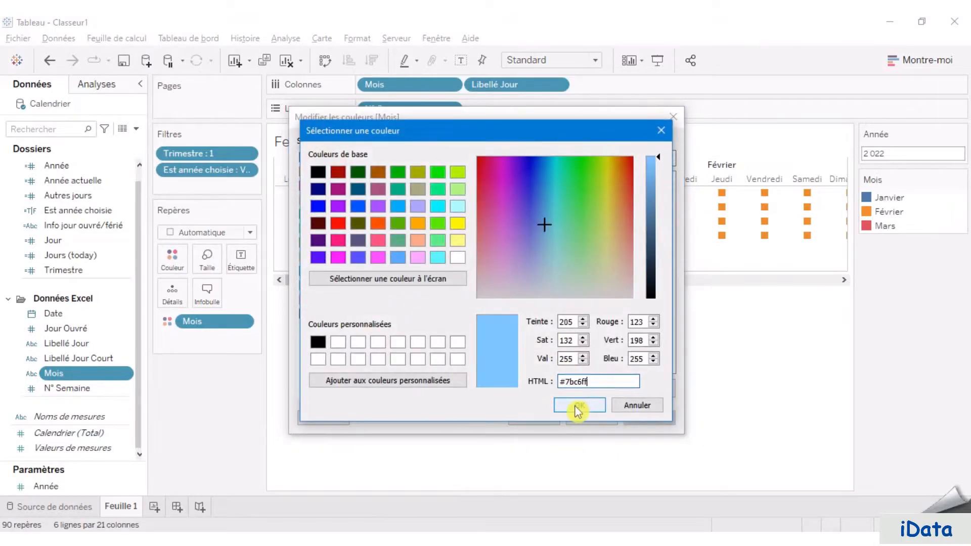
pyautogui.click(579, 405)
# Set the colour of Avril to #7bc6ff.
pyautogui.doubleClick(322, 202)
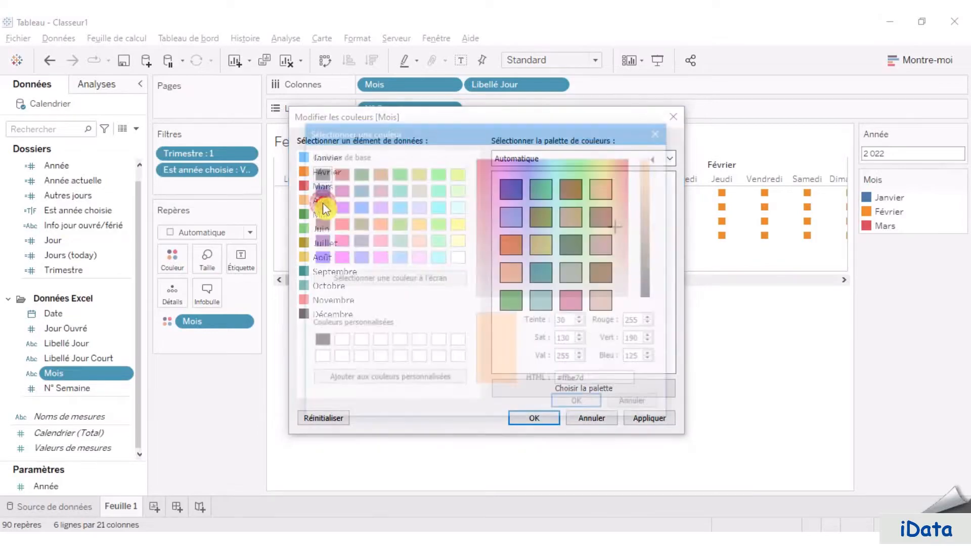
pyautogui.doubleClick(610, 380)
pyautogui.hotkey('ctrl', 'v')
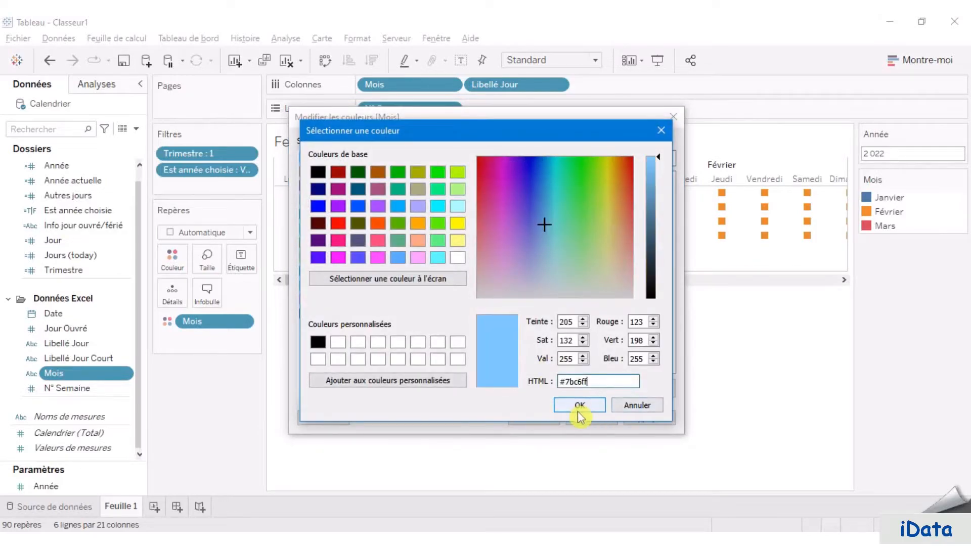
pyautogui.click(579, 405)
# Set the colour of Juillet to #7bc6ff in the month colours.
pyautogui.click(326, 244)
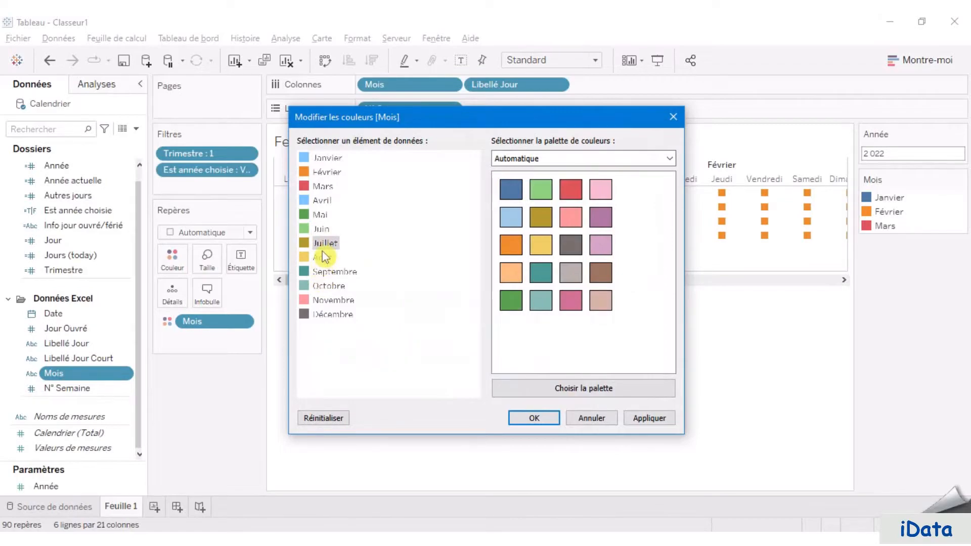
pyautogui.doubleClick(325, 244)
pyautogui.doubleClick(585, 381)
pyautogui.write('#7ebaff')
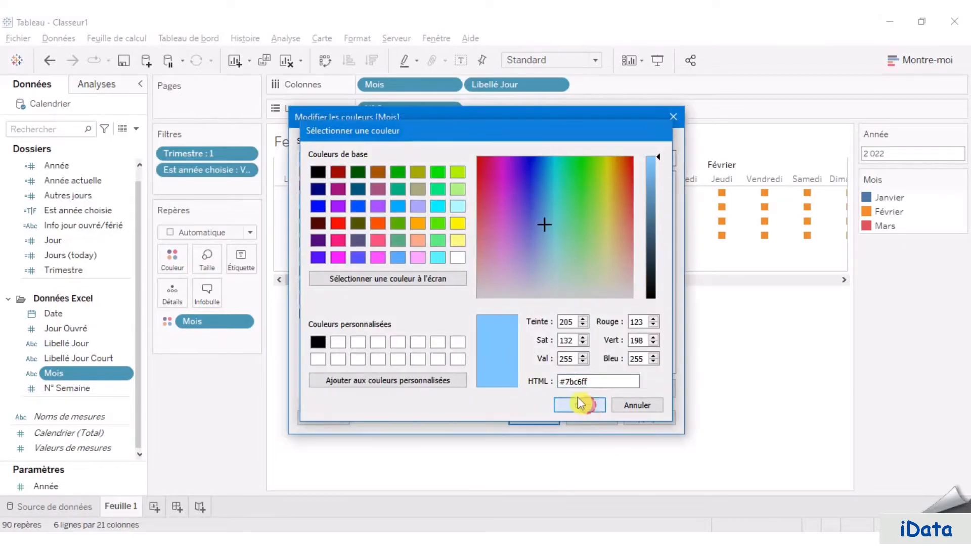
pyautogui.click(576, 404)
# Give Octobre the same #7bc6ff blue as Juillet.
pyautogui.doubleClick(338, 284)
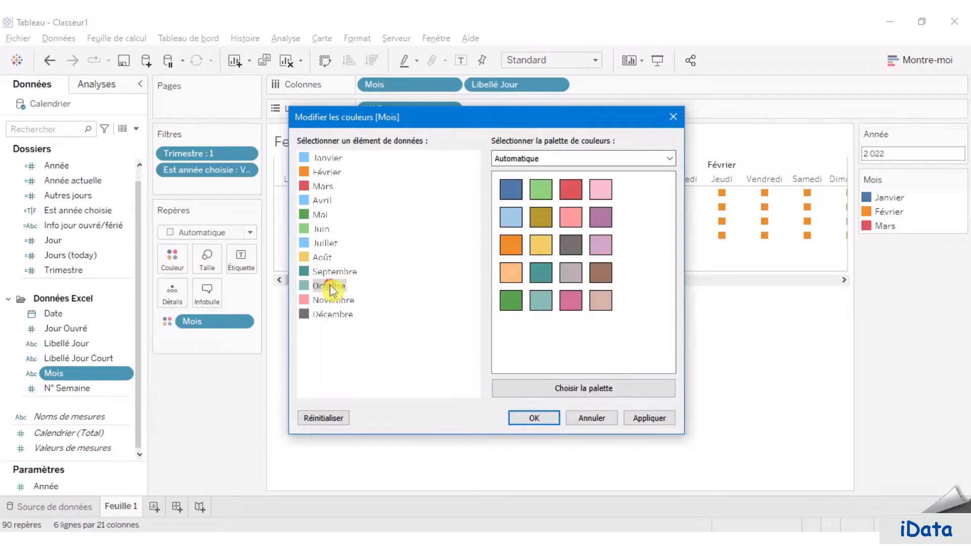
pyautogui.click(598, 383)
pyautogui.doubleClick(599, 383)
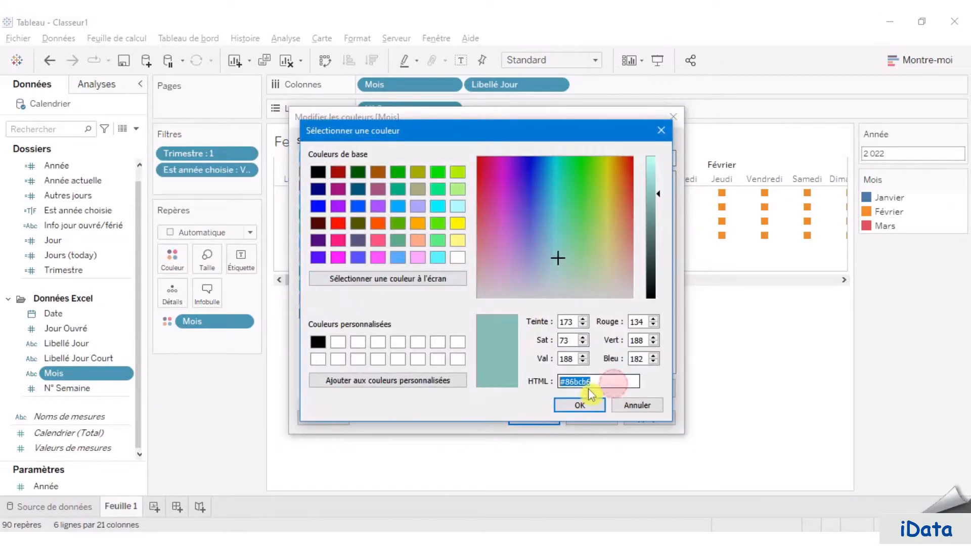
pyautogui.hotkey('ctrl', 'v')
pyautogui.click(585, 405)
# Set the colour of Décembre to #fad2b6 and apply the month colours to the calendar.
pyautogui.doubleClick(324, 314)
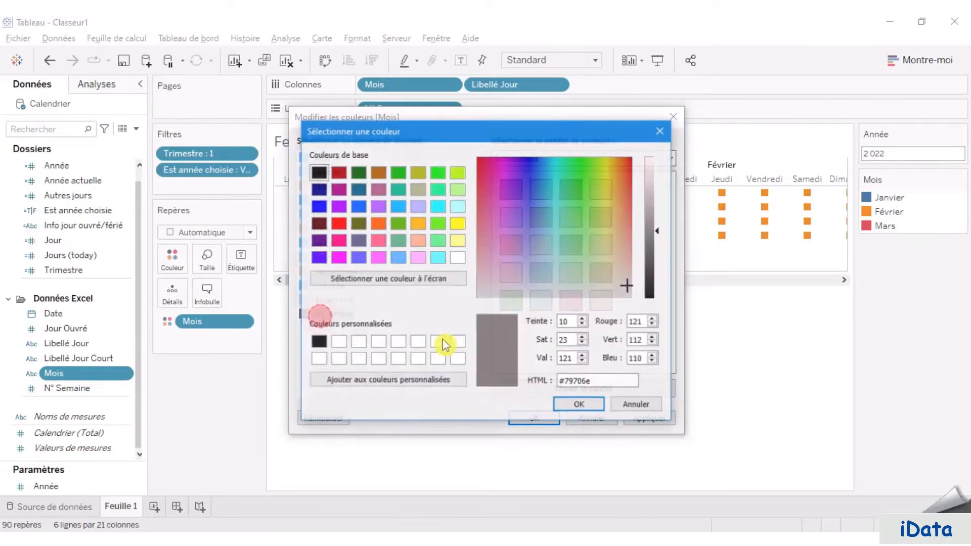
pyautogui.click(612, 382)
pyautogui.moveTo(613, 382); pyautogui.dragTo(472, 383)
pyautogui.write('#fad2b6')
pyautogui.click(585, 405)
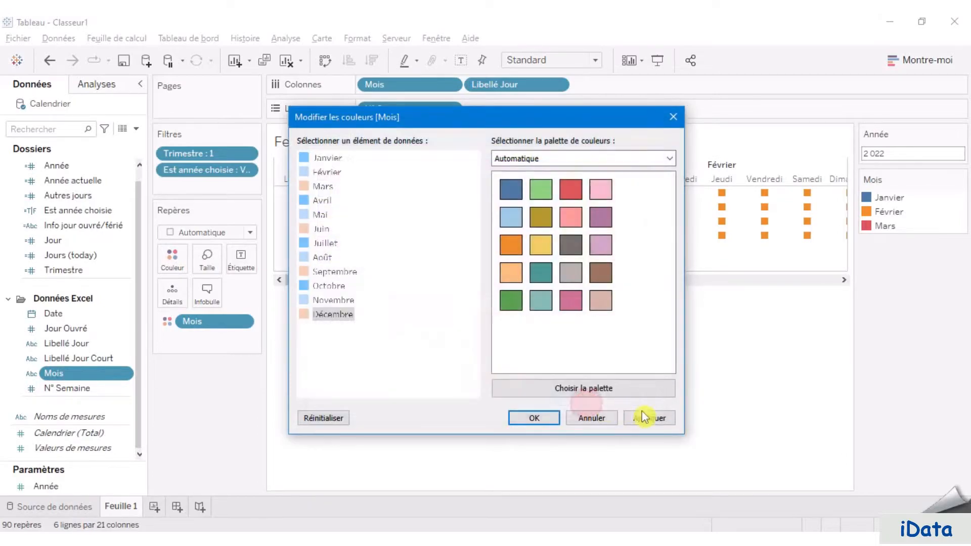
pyautogui.click(642, 421)
pyautogui.click(534, 417)
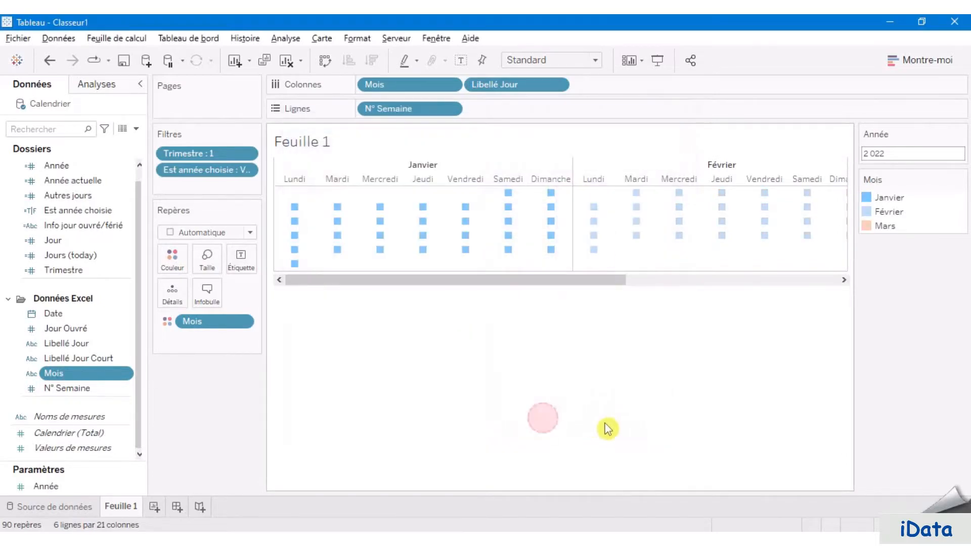
# Enlarge the calendar marks until they fill their cells, and label them with the Autres jours and Jours (today) fields.
pyautogui.click(207, 262)
pyautogui.click(233, 296)
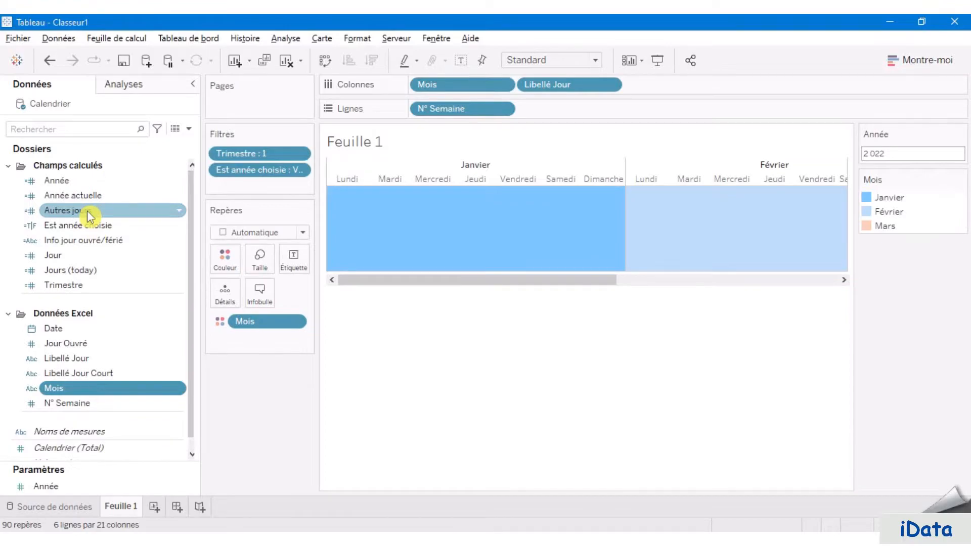
pyautogui.moveTo(87, 210); pyautogui.dragTo(292, 264)
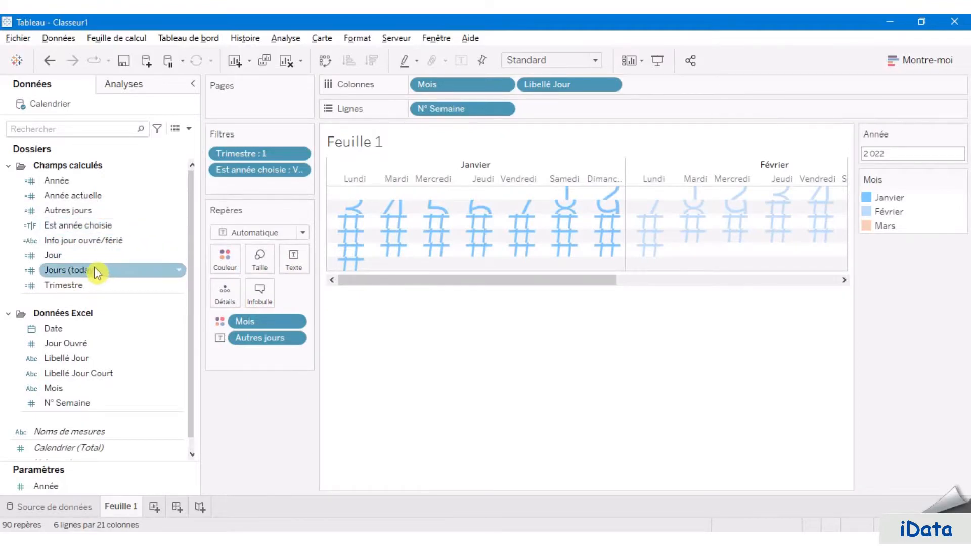
pyautogui.moveTo(96, 270); pyautogui.dragTo(294, 258)
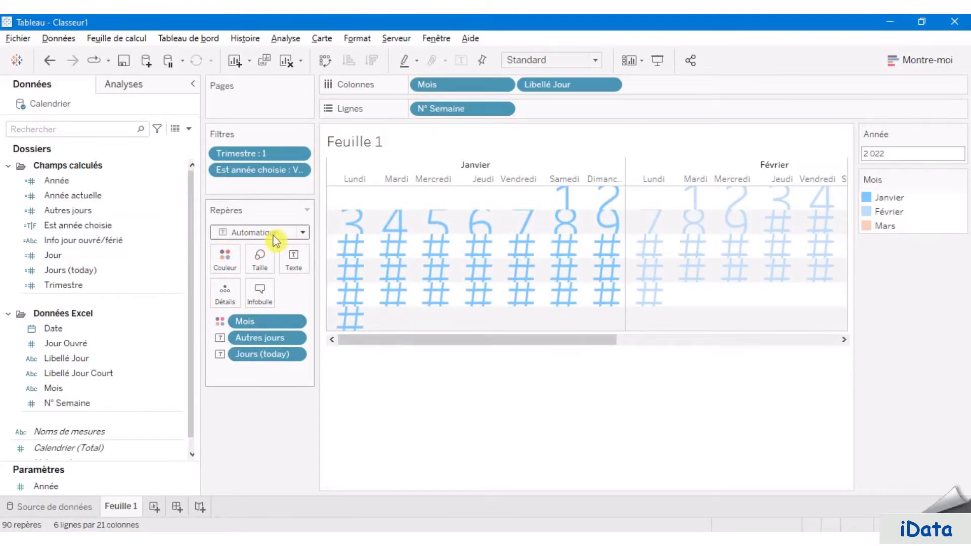
# Set the mark type of the calendar to Carré.
pyautogui.click(276, 235)
pyautogui.click(256, 315)
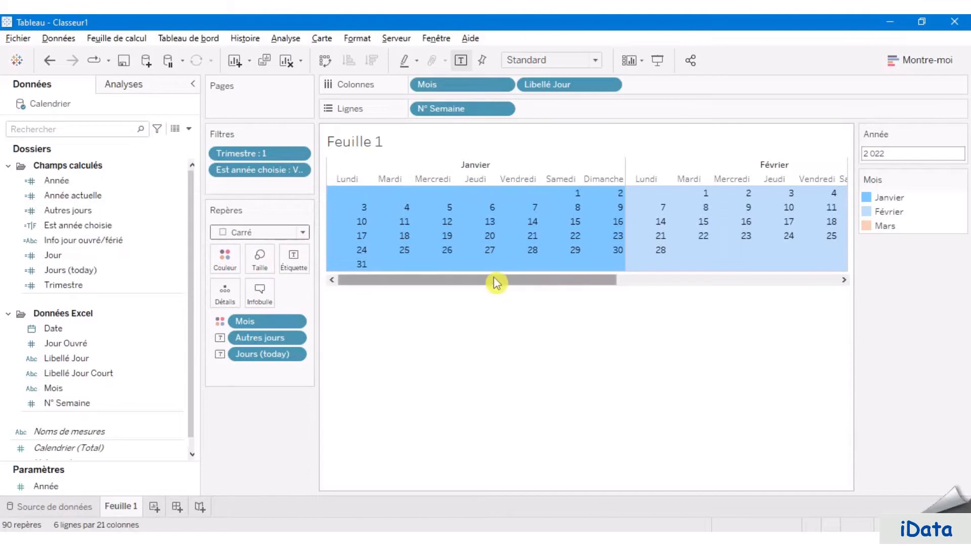
pyautogui.moveTo(481, 283); pyautogui.dragTo(412, 286)
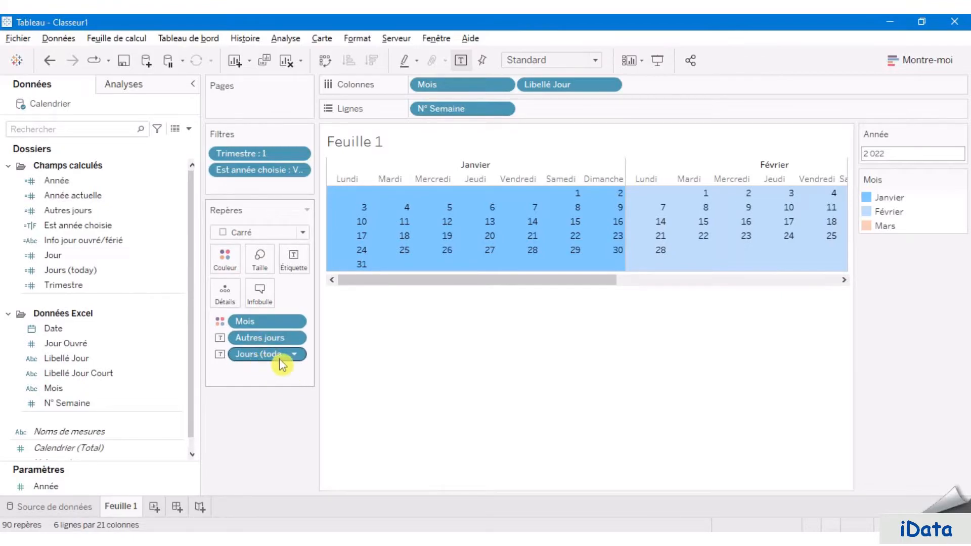
# In the mark label text, put <Autres jours> and <Jours (today)> on a single line.
pyautogui.click(298, 268)
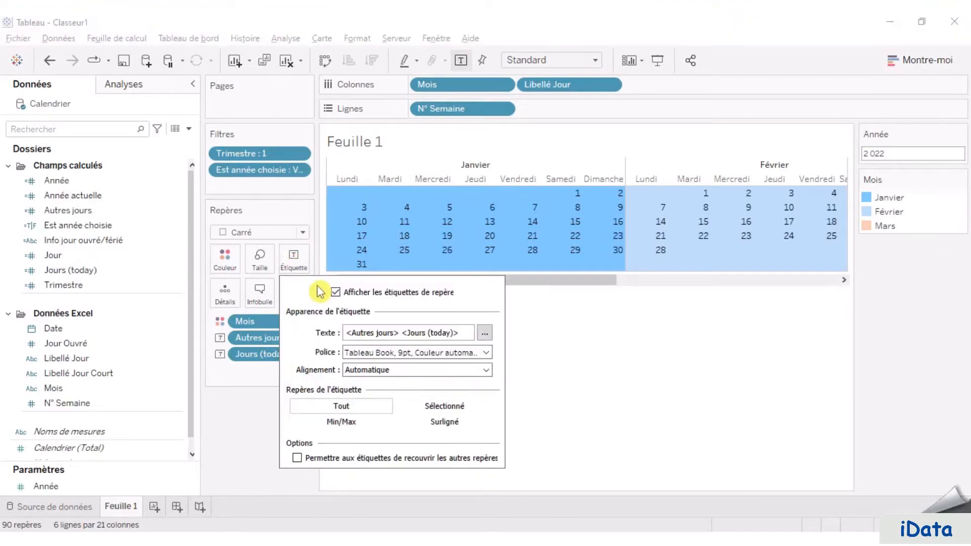
pyautogui.click(486, 336)
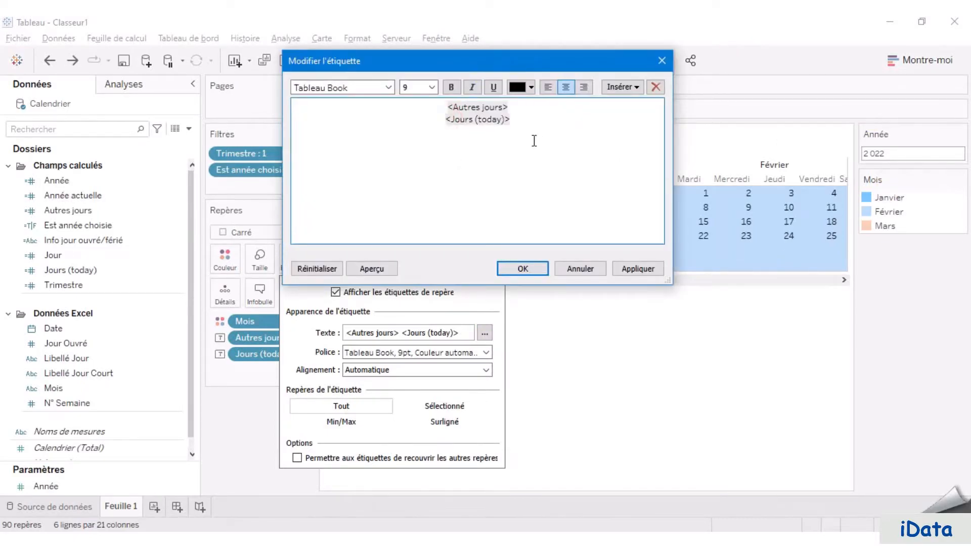
pyautogui.press('BackSpace')
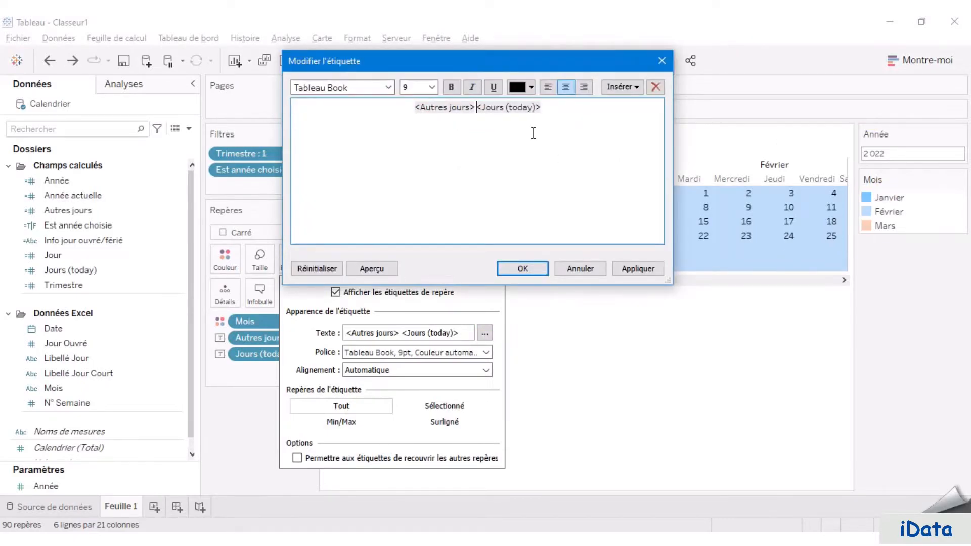
# Colour the <Autres jours> field in the label text #404375.
pyautogui.doubleClick(475, 107)
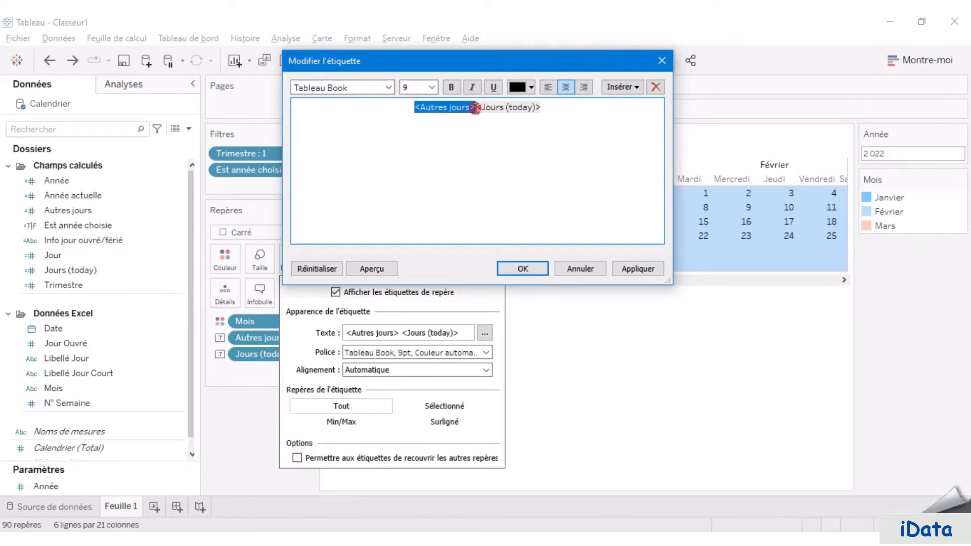
pyautogui.click(530, 87)
pyautogui.click(551, 192)
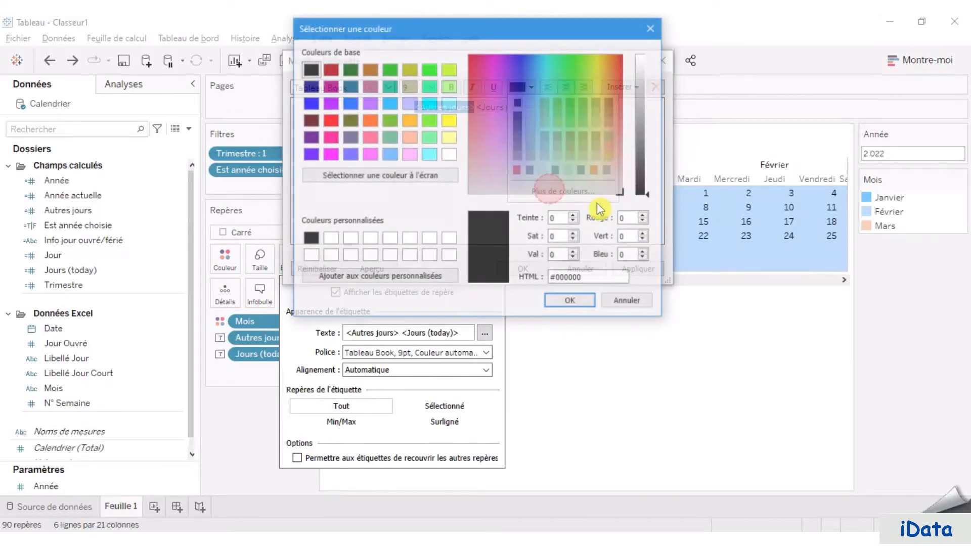
pyautogui.moveTo(599, 278); pyautogui.dragTo(543, 285)
pyautogui.write('#404075')
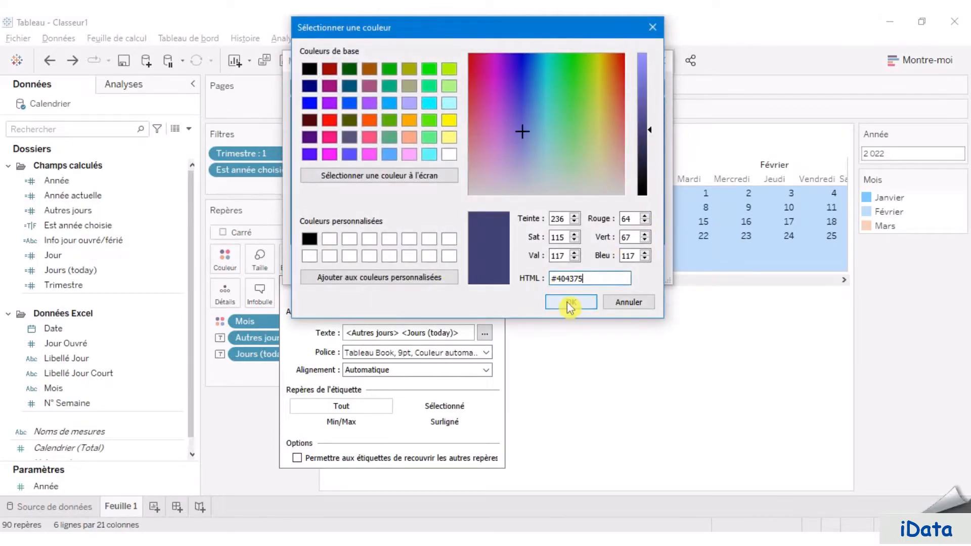
pyautogui.click(571, 302)
# Colour the <Jours (today)> field in the label text red.
pyautogui.click(540, 107)
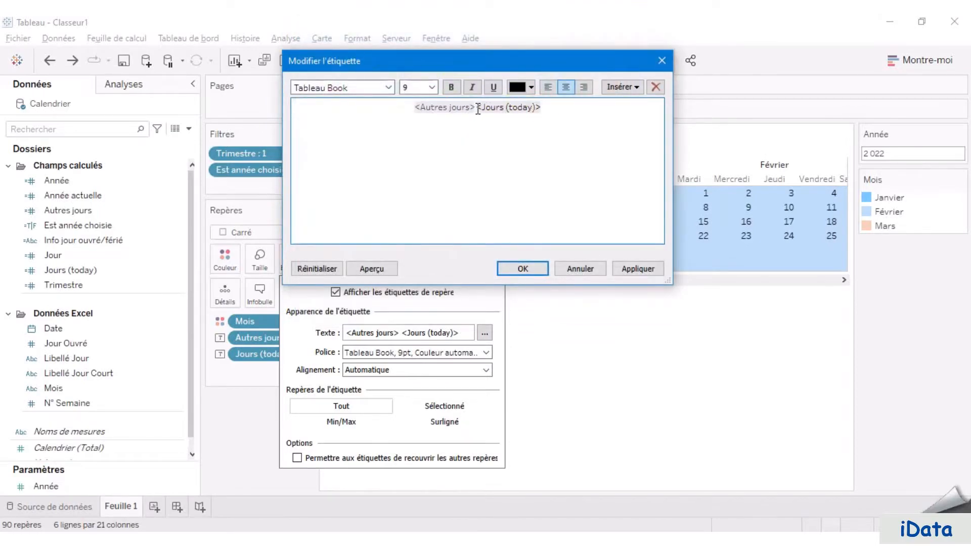
pyautogui.doubleClick(477, 108)
pyautogui.click(530, 87)
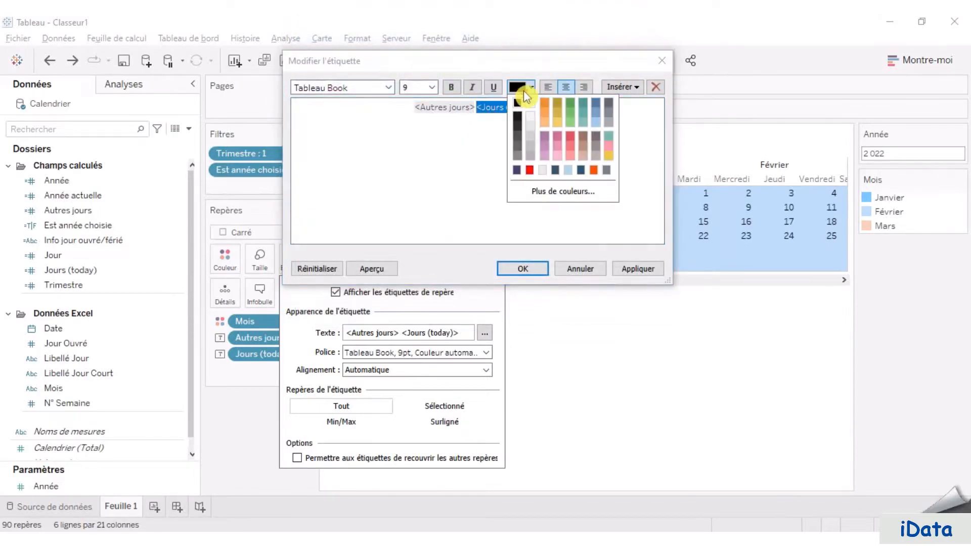
pyautogui.click(529, 169)
# Format the whole label text in Tekton Pro Ext at size 8 and apply it to the marks.
pyautogui.click(582, 113)
pyautogui.hotkey('ctrl', 'a')
pyautogui.click(334, 87)
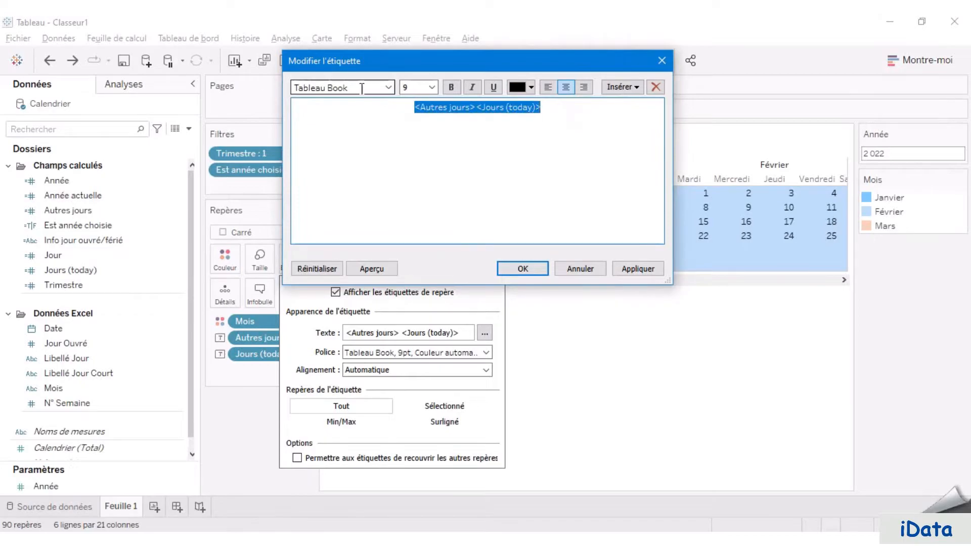
pyautogui.click(388, 87)
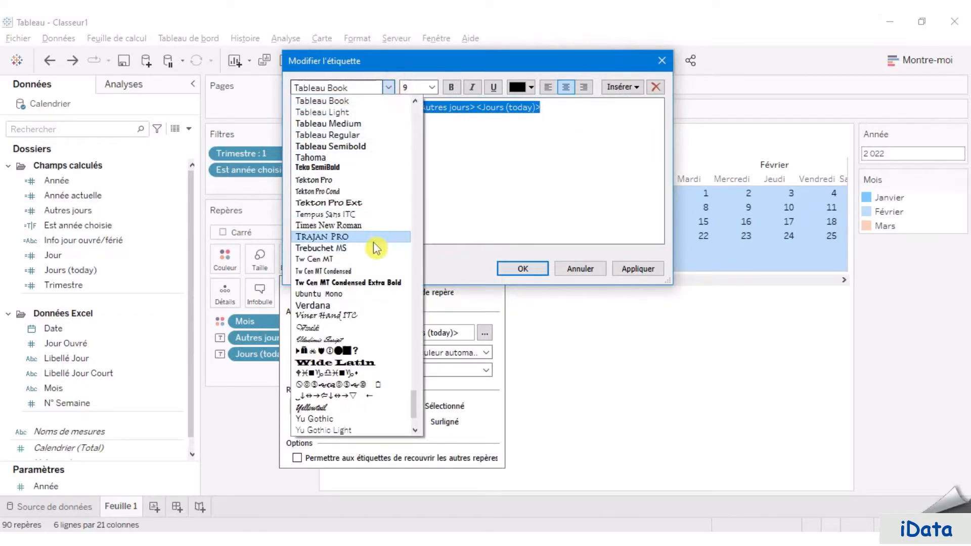
pyautogui.click(374, 208)
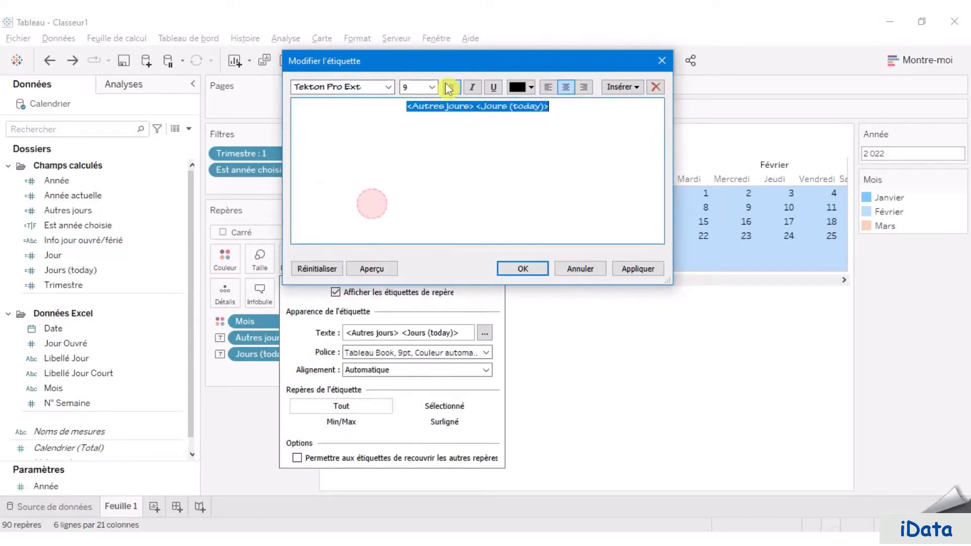
pyautogui.click(432, 87)
pyautogui.click(421, 100)
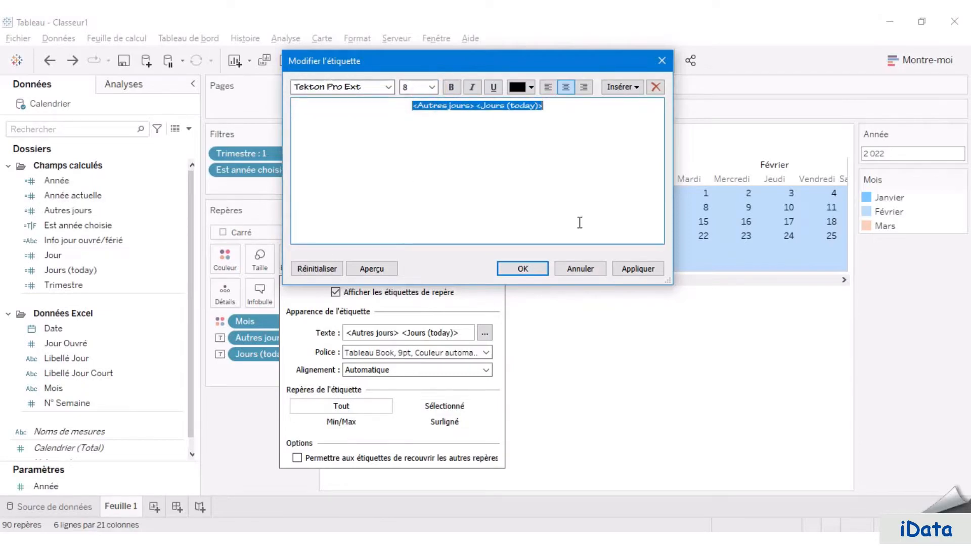
pyautogui.click(628, 269)
pyautogui.click(523, 269)
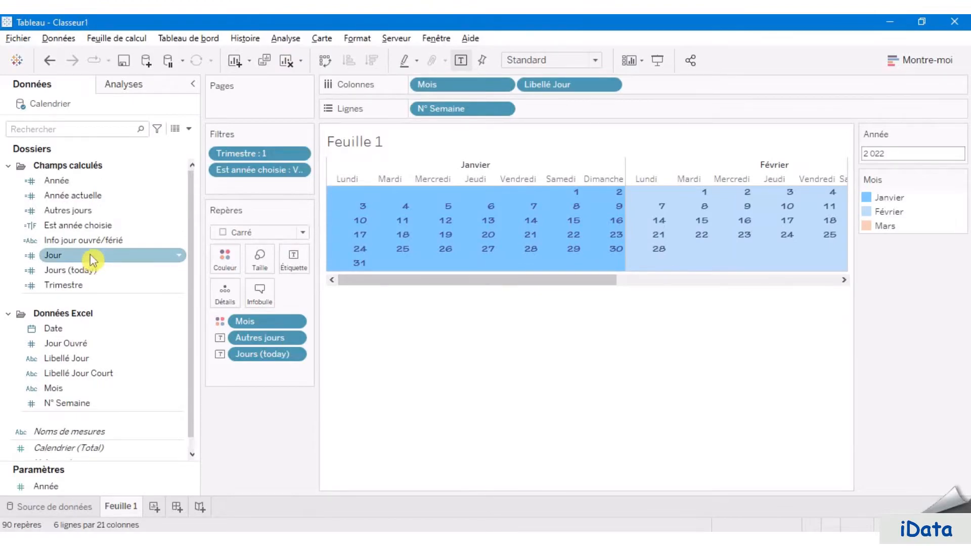
# Add the Jour and Info jour ouvré/férié fields to the tooltip and check it on a January day.
pyautogui.moveTo(91, 257); pyautogui.dragTo(260, 293)
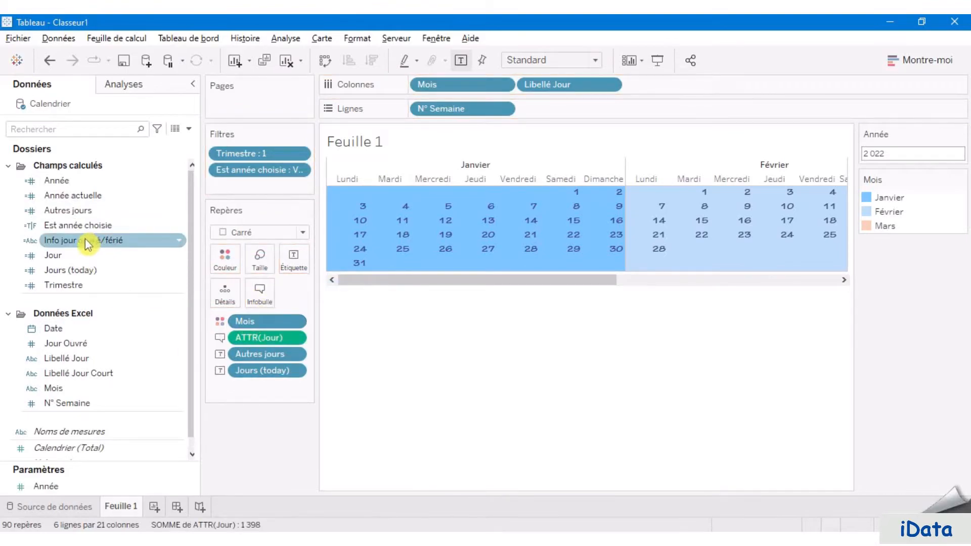
pyautogui.moveTo(80, 242); pyautogui.dragTo(259, 296)
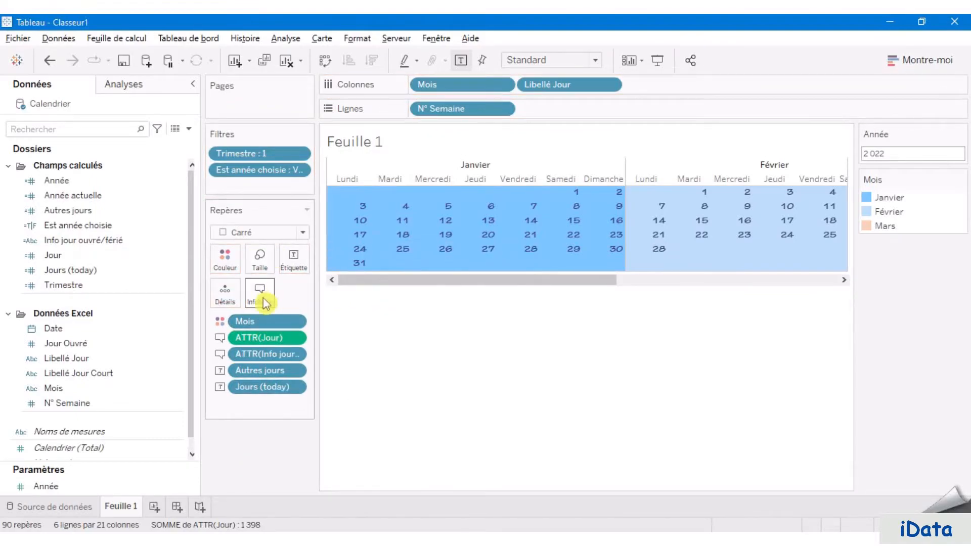
pyautogui.moveTo(409, 222)
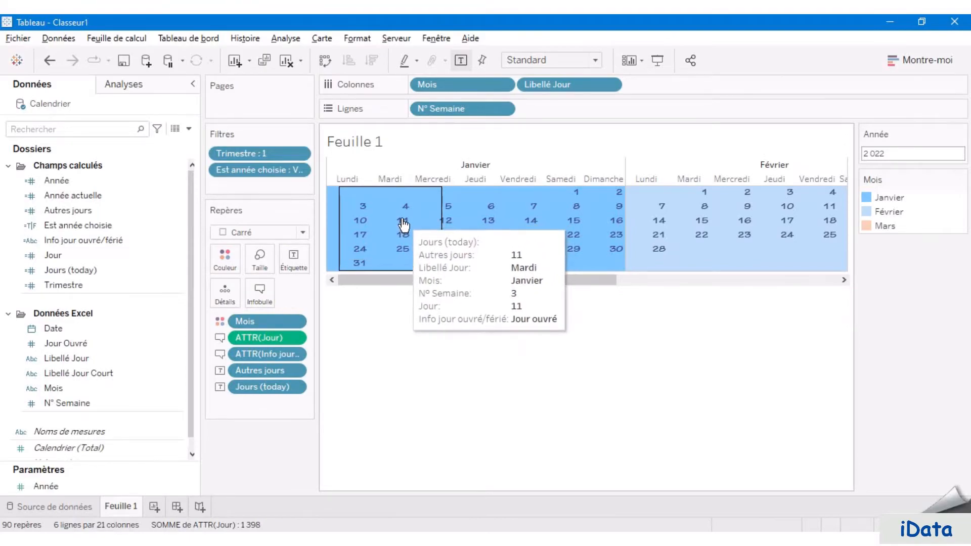
# Remove the Jours (today) and Autres jours entries from the tooltip text.
pyautogui.click(261, 296)
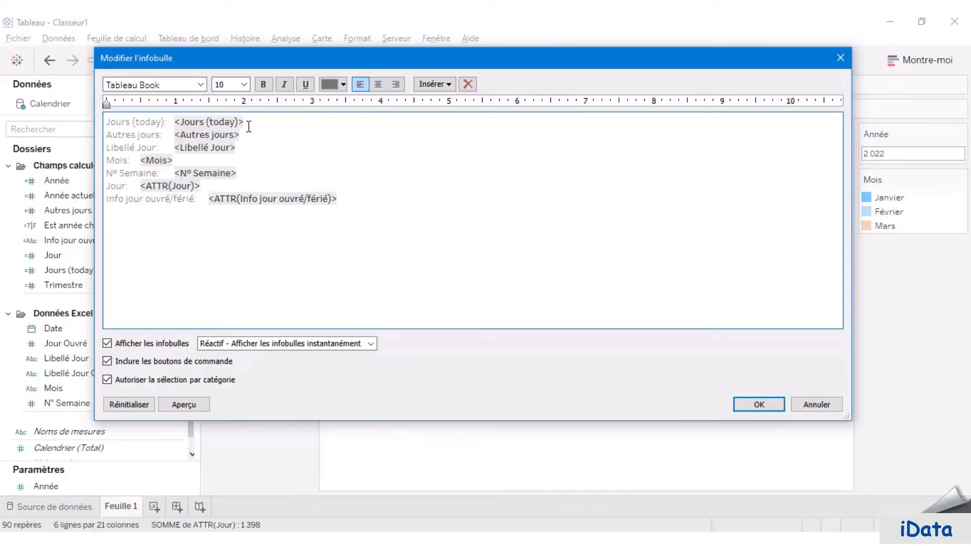
pyautogui.moveTo(263, 124); pyautogui.dragTo(77, 109)
pyautogui.press('Delete')
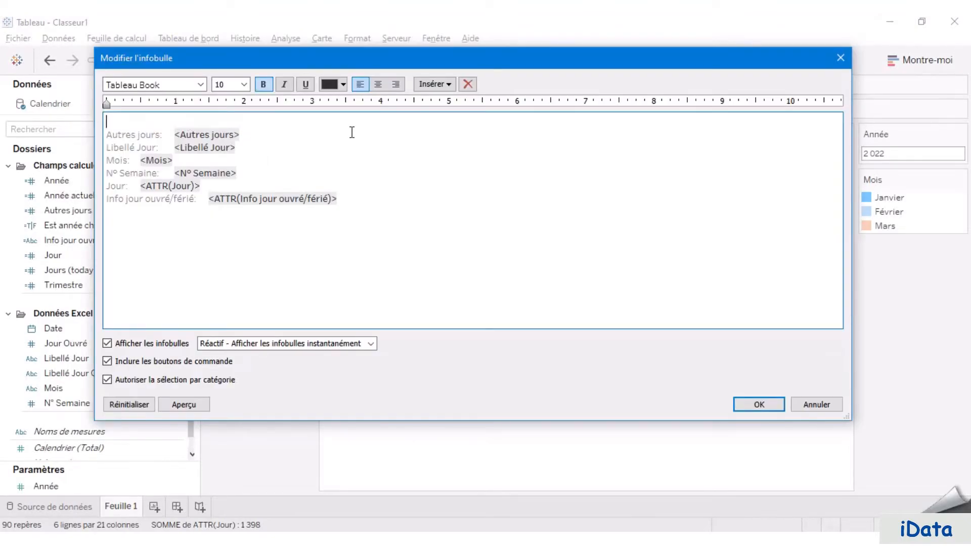
pyautogui.keyDown('shift'); pyautogui.click(256, 128); pyautogui.keyUp('shift')
pyautogui.press('Delete')
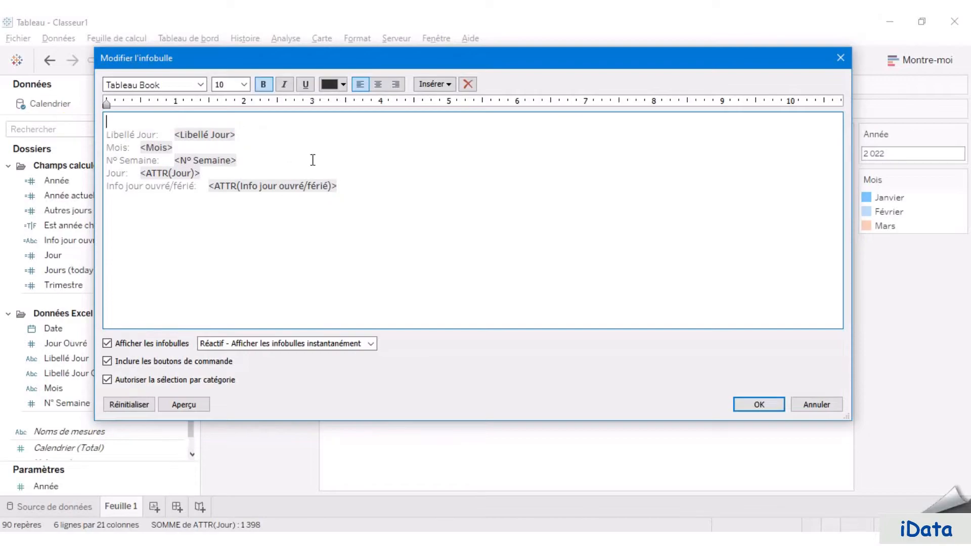
# Delete the "Libellé Jour:" caption and the blank line above, so the tooltip text starts with the <Libellé Jour> field.
pyautogui.moveTo(176, 134); pyautogui.dragTo(107, 133)
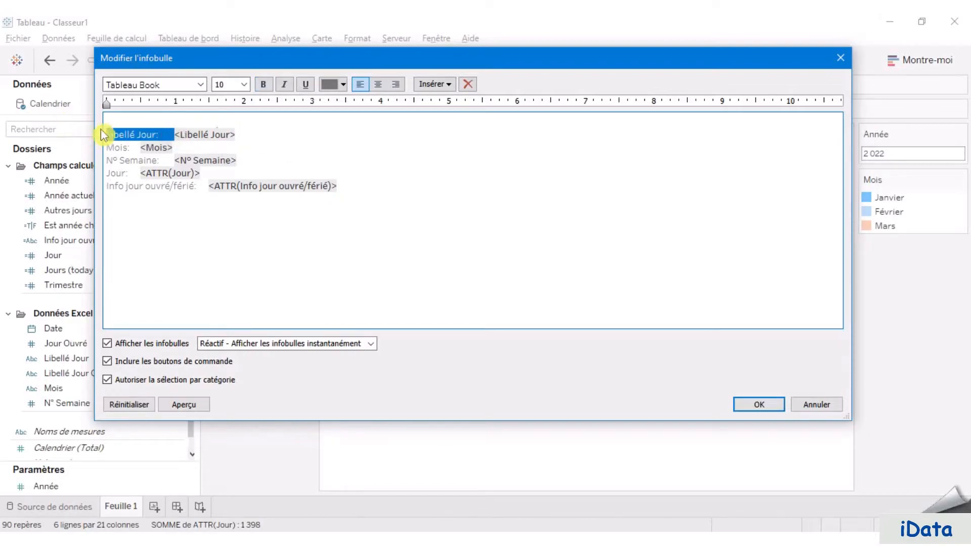
pyautogui.press('Delete')
pyautogui.press('BackSpace')
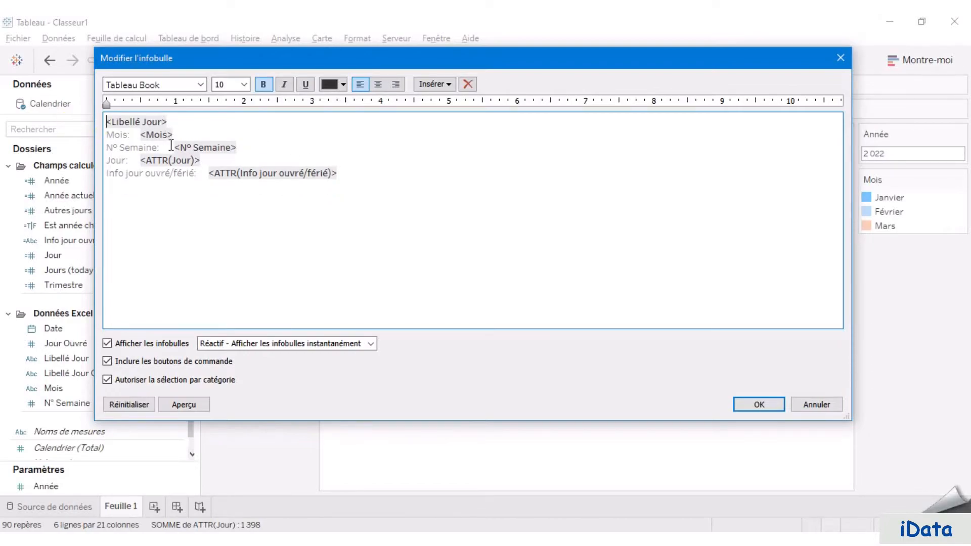
# Move the <ATTR(Jour)> field to the first tooltip line, after <Libellé Jour>.
pyautogui.moveTo(141, 161); pyautogui.dragTo(214, 160)
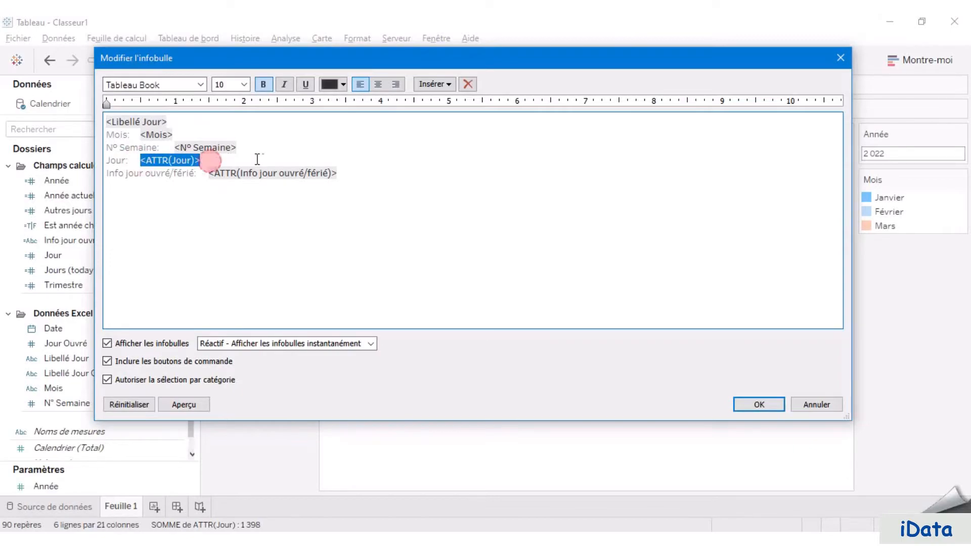
pyautogui.hotkey('ctrl', 'x')
pyautogui.click(198, 124)
pyautogui.hotkey('ctrl', 'v')
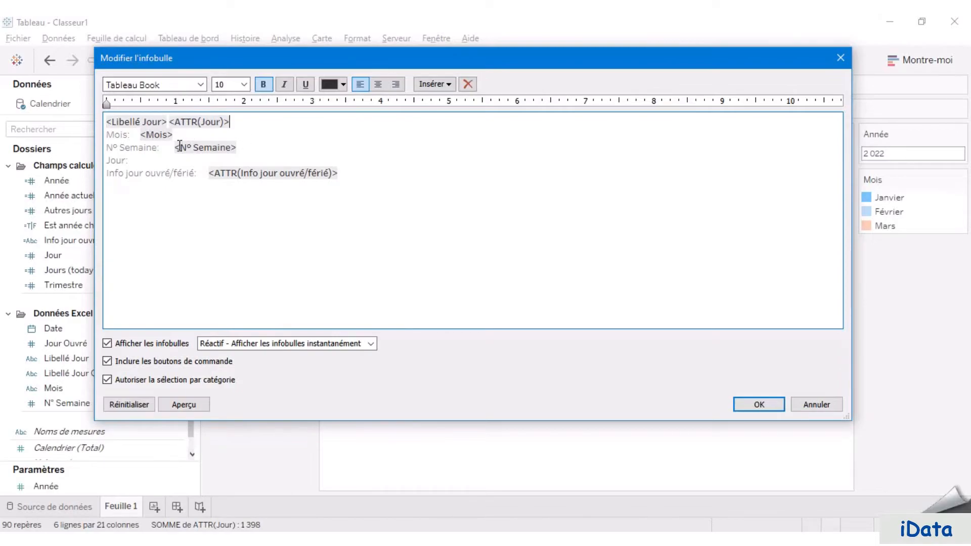
# Remove the N° Semaine line from the tooltip and move the <Mois> field to the first line, after <ATTR(Jour)>.
pyautogui.moveTo(261, 153); pyautogui.dragTo(194, 135)
pyautogui.press('Delete')
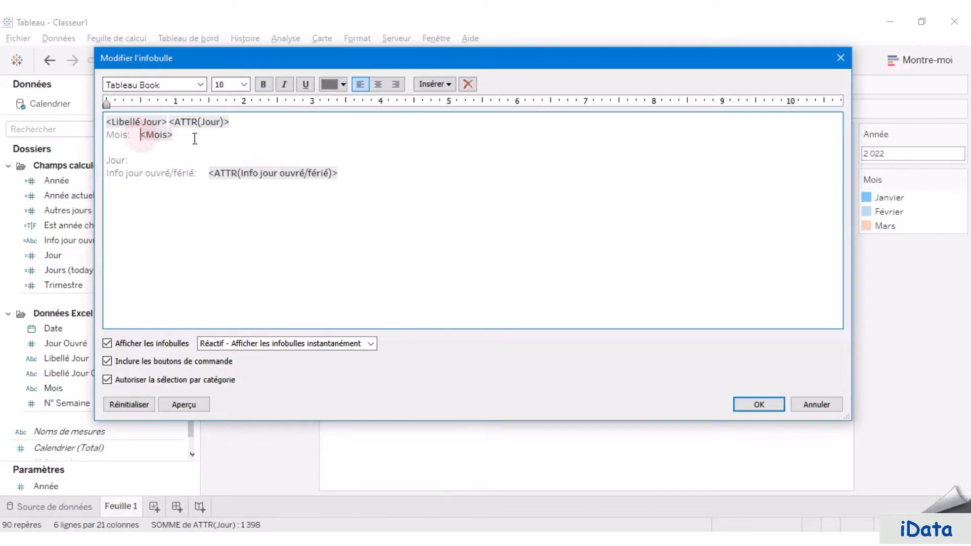
pyautogui.press('Delete')
pyautogui.click(245, 125)
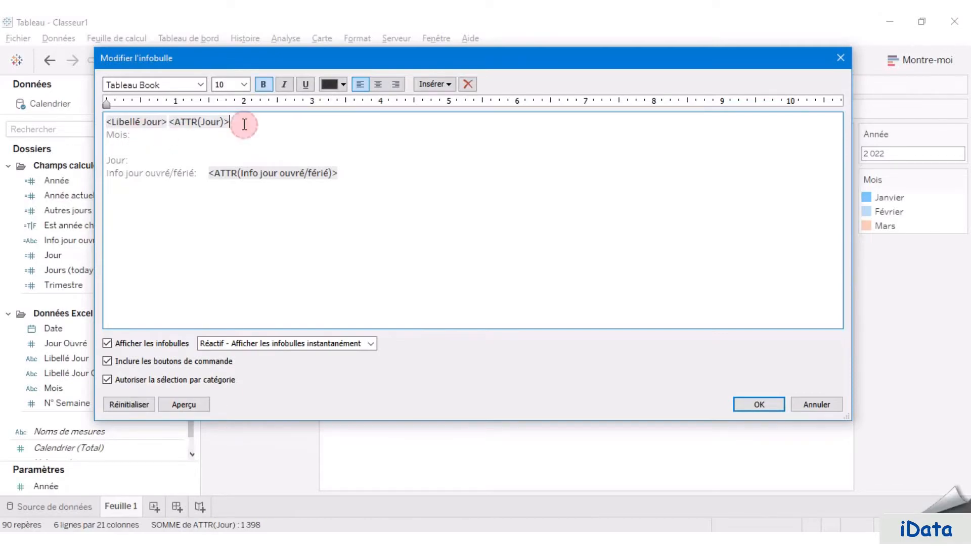
pyautogui.hotkey('ctrl', 'v')
# Move <ATTR(Info jour ouvré/férié)> in parentheses after <Mois> on the first tooltip line and delete the leftover caption lines below.
pyautogui.moveTo(209, 173); pyautogui.dragTo(112, 139)
pyautogui.click(279, 123)
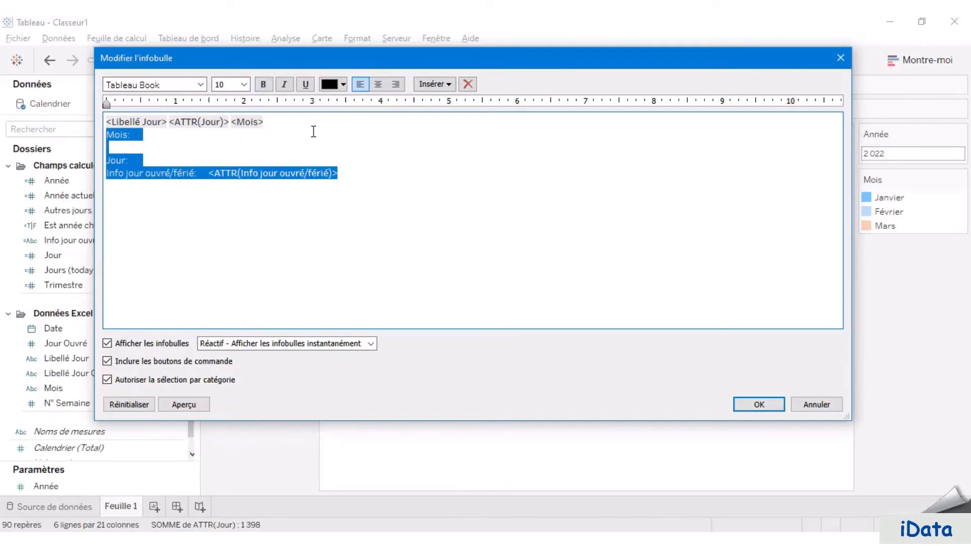
pyautogui.press('Delete')
pyautogui.click(291, 120)
pyautogui.click(269, 121)
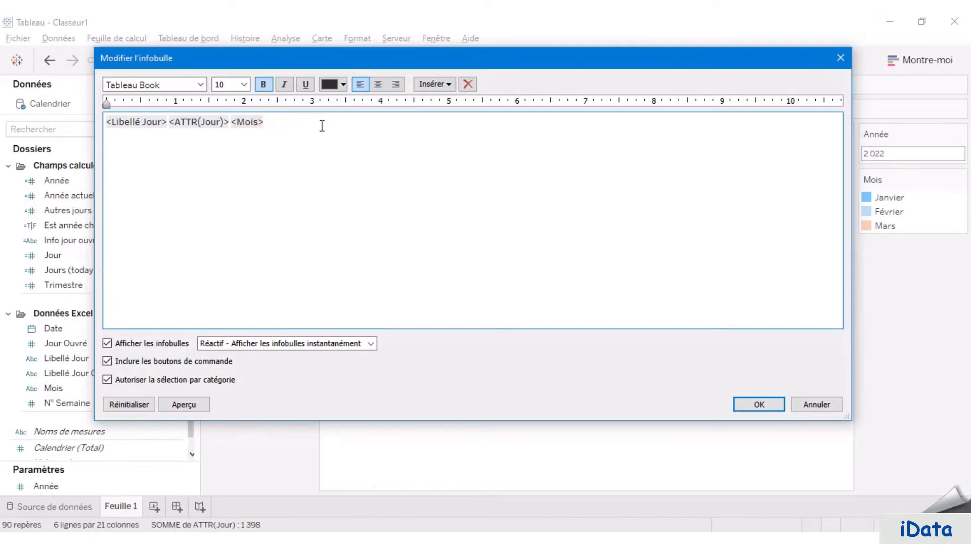
pyautogui.write('(')
pyautogui.hotkey('ctrl', 'v')
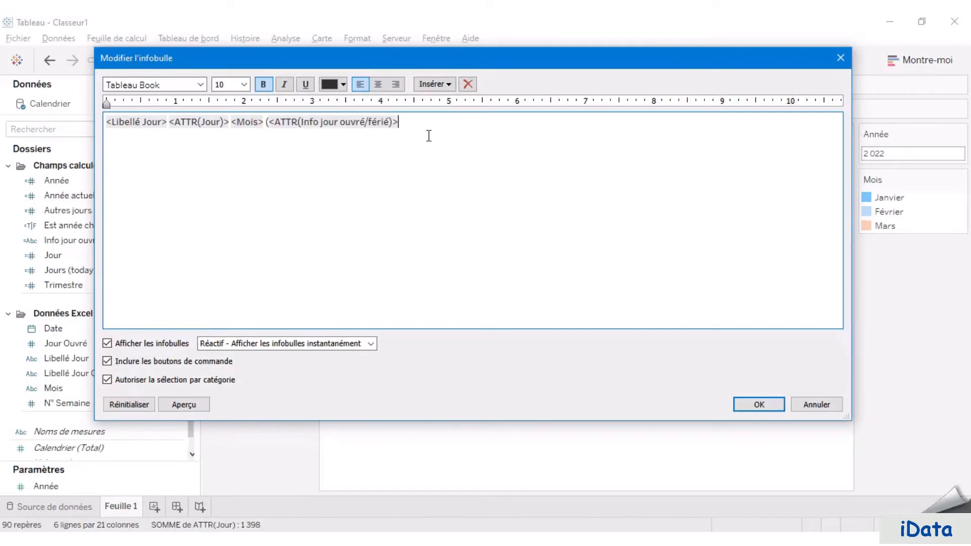
# Colour the <ATTR(Info jour ouvré/férié)> field in the tooltip text red.
pyautogui.click(270, 122)
pyautogui.keyDown('shift'); pyautogui.click(397, 121); pyautogui.keyUp('shift')
pyautogui.click(343, 84)
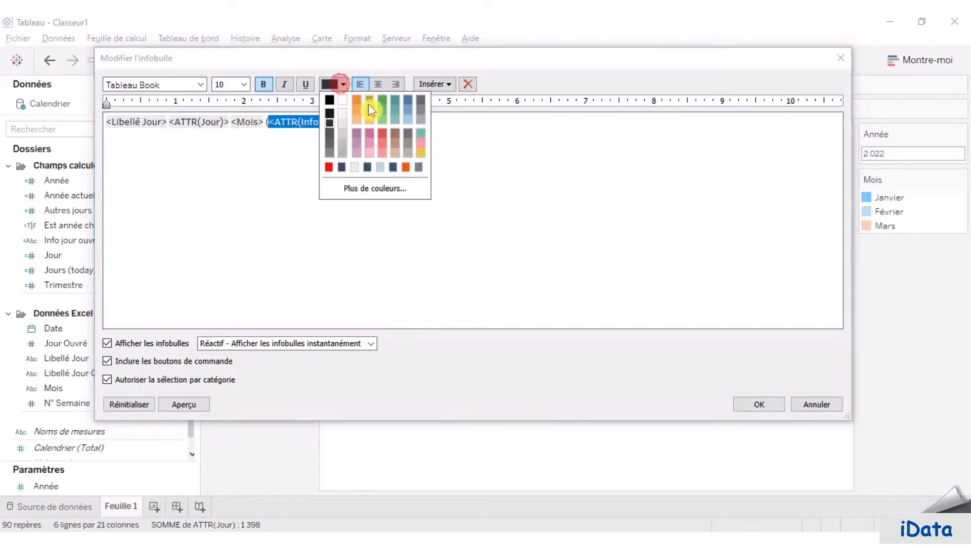
pyautogui.click(344, 170)
# Set the whole tooltip text to Tekton Pro Ext, size 9, apply it and check the tooltip on Monday 3 January.
pyautogui.hotkey('ctrl', 'a')
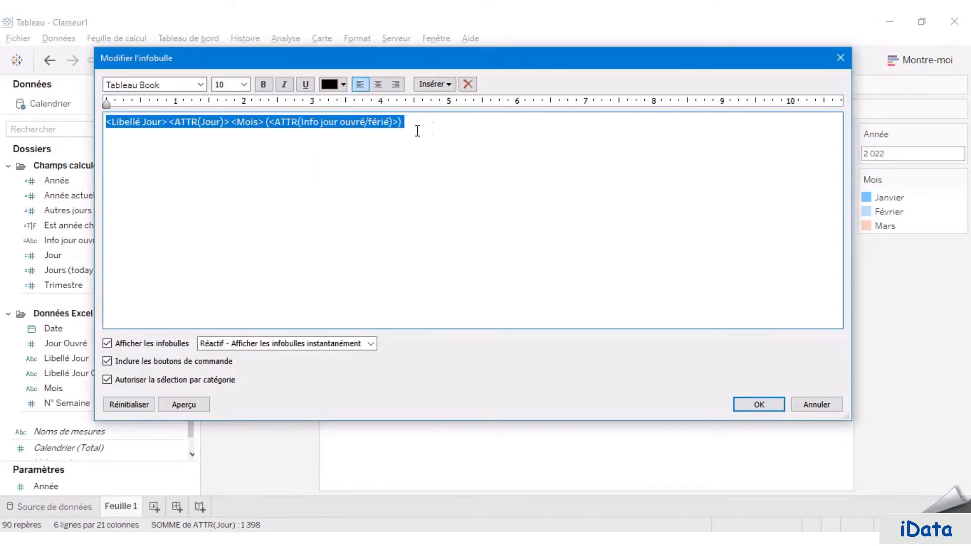
pyautogui.click(202, 85)
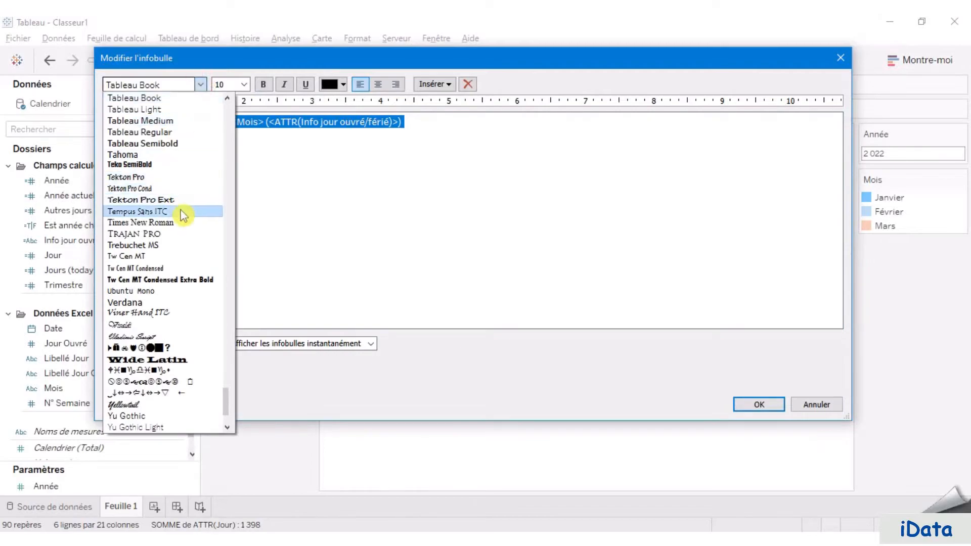
pyautogui.click(183, 199)
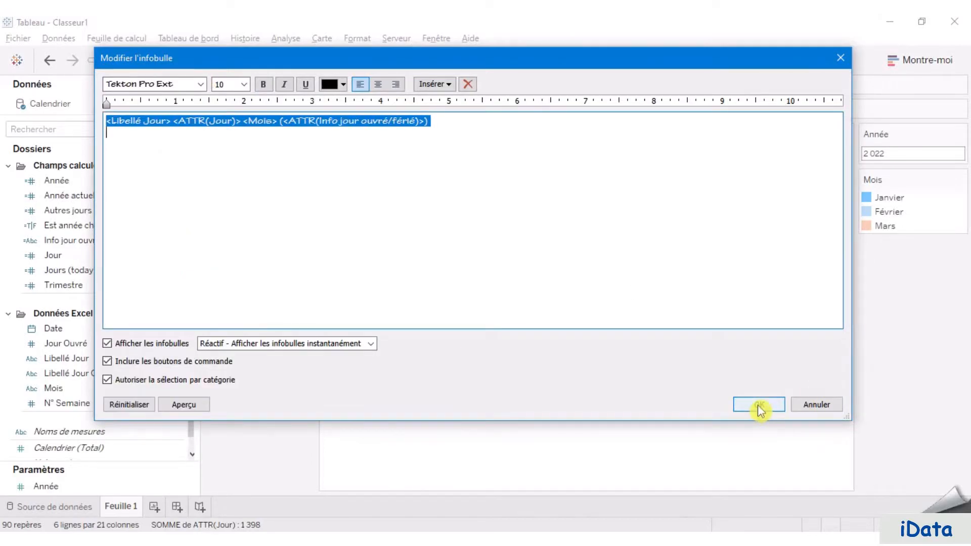
pyautogui.click(244, 84)
pyautogui.click(229, 107)
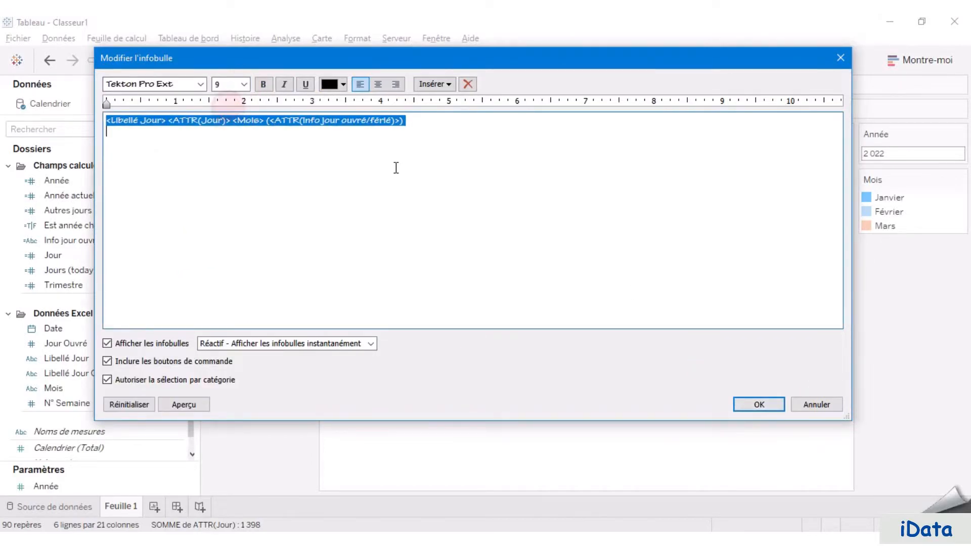
pyautogui.click(760, 407)
pyautogui.moveTo(368, 210)
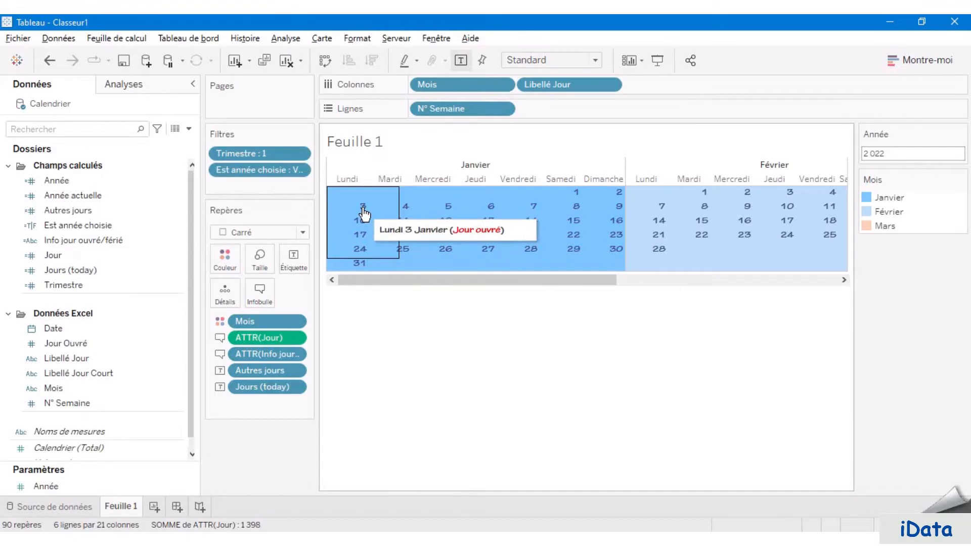
# Set the header font of the Libellé Jour column field to Tekton Pro Ext.
pyautogui.click(610, 87)
pyautogui.click(563, 177)
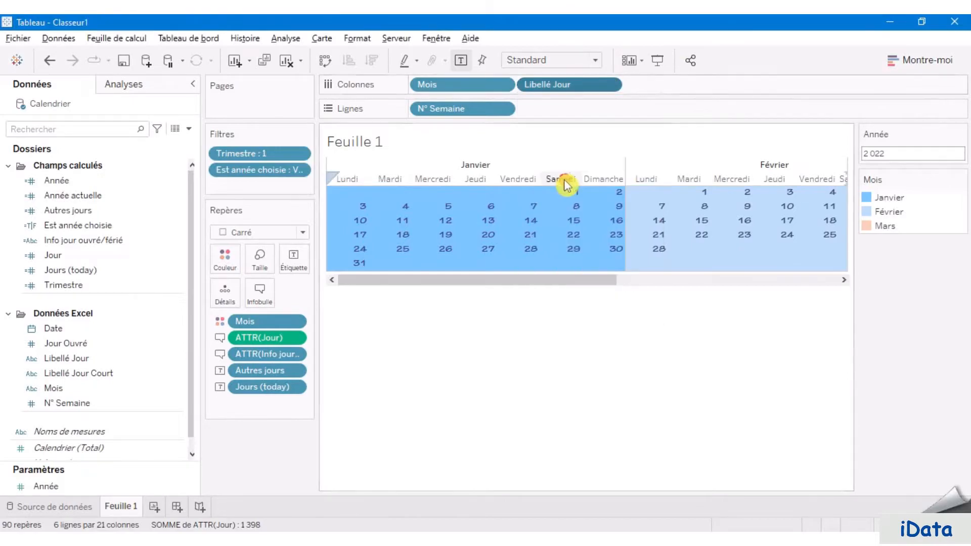
pyautogui.click(141, 174)
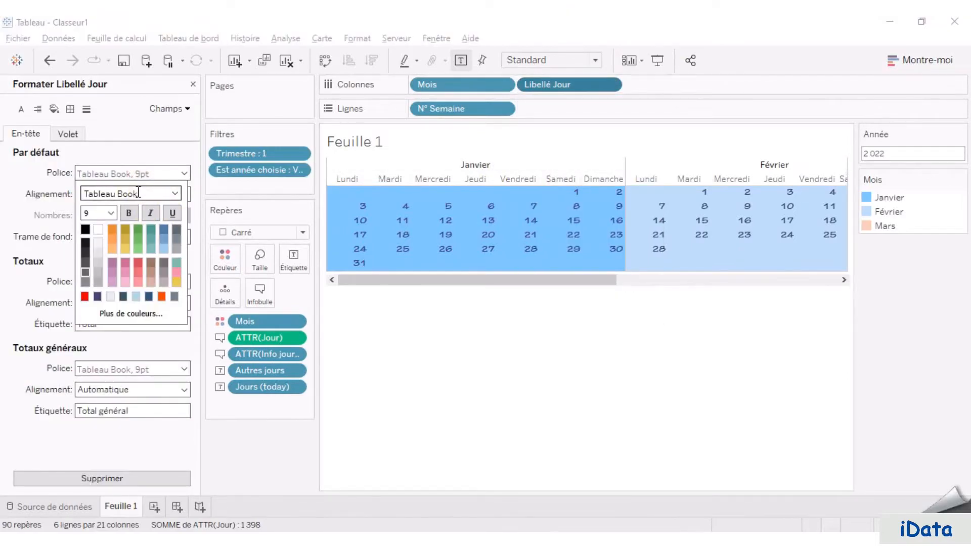
pyautogui.click(174, 193)
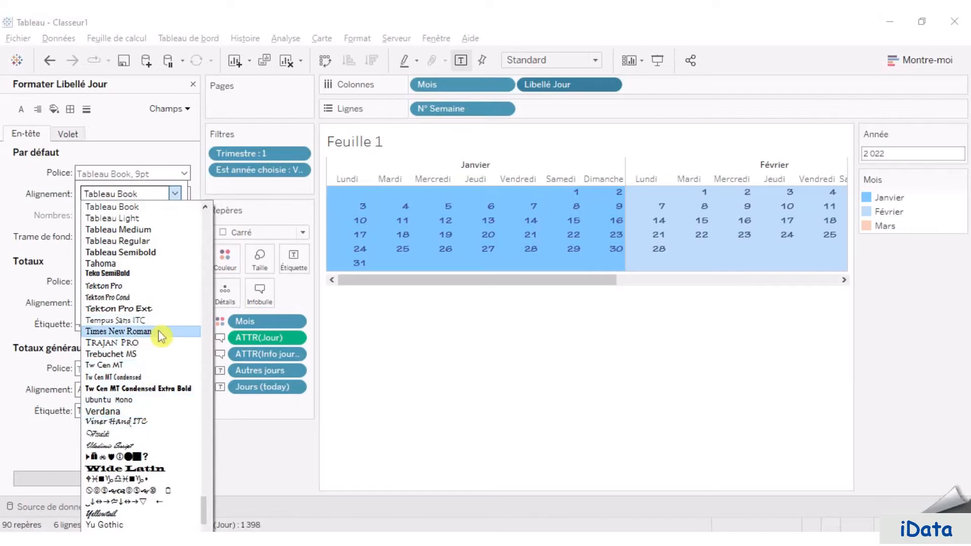
pyautogui.click(158, 309)
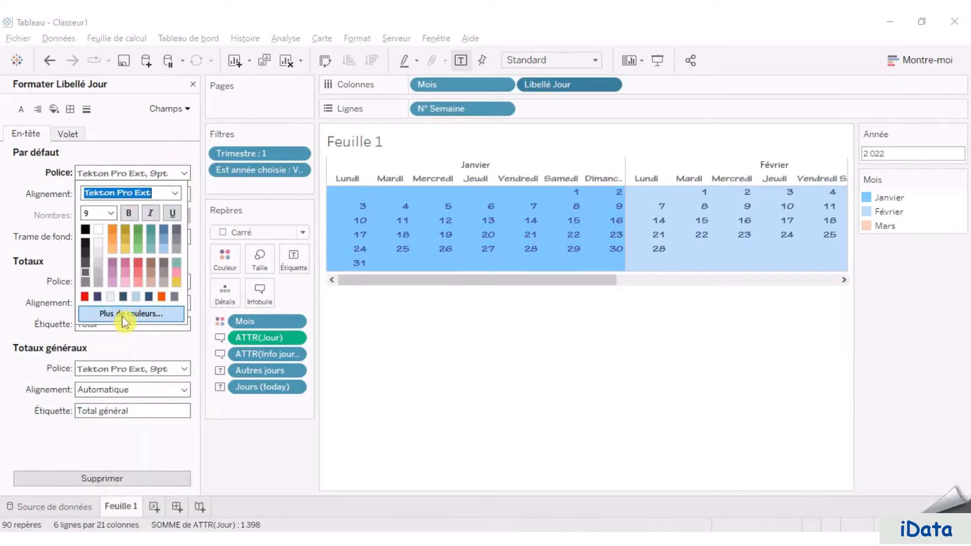
# Colour the Libellé Jour weekday headers with the custom colour #404375.
pyautogui.click(158, 316)
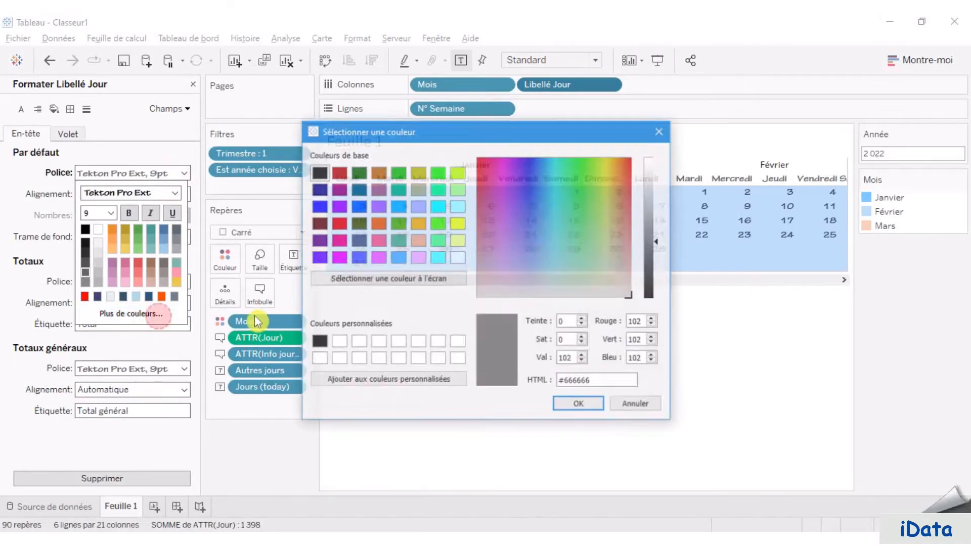
pyautogui.doubleClick(608, 382)
pyautogui.write('#404375')
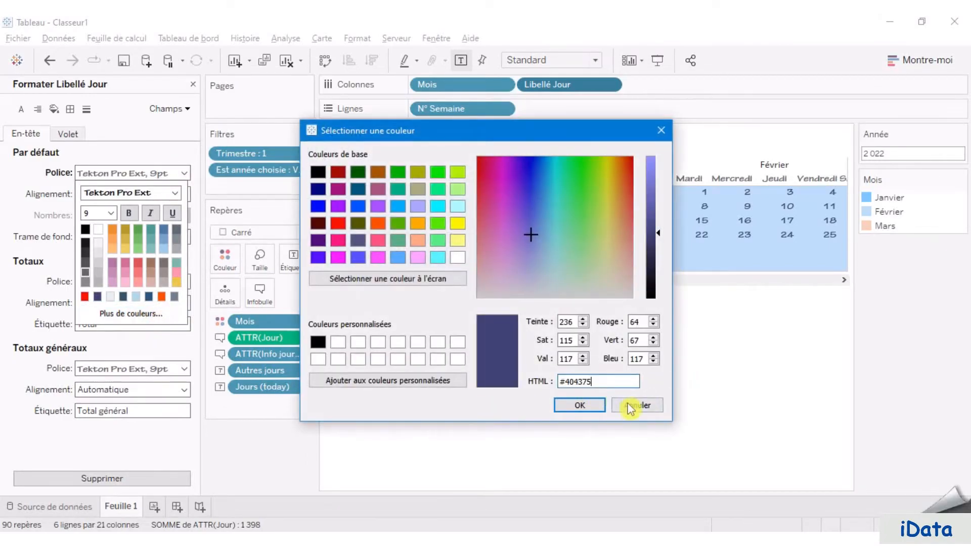
pyautogui.click(588, 408)
pyautogui.click(619, 342)
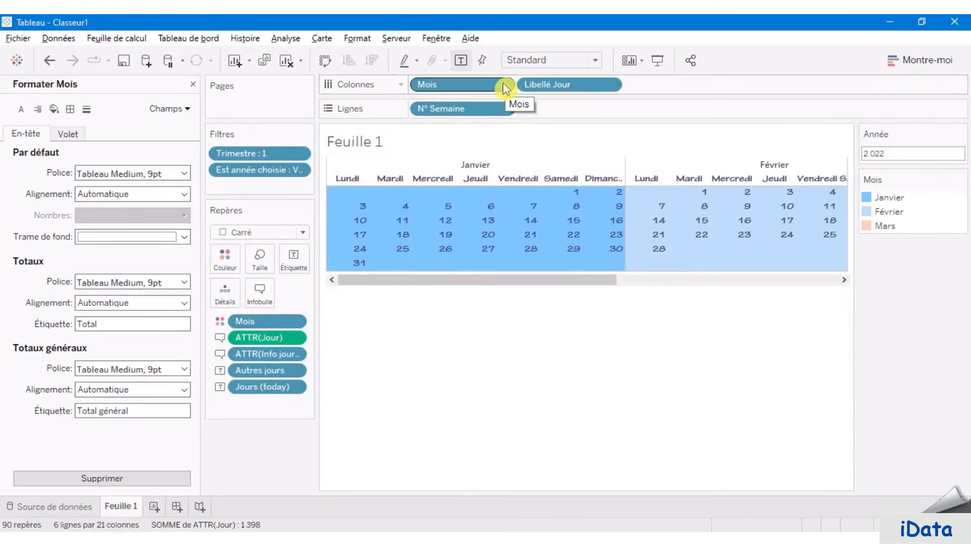
# Set the header font of the Mois column field to Tekton Pro Ext, 14 pt.
pyautogui.click(504, 85)
pyautogui.click(458, 177)
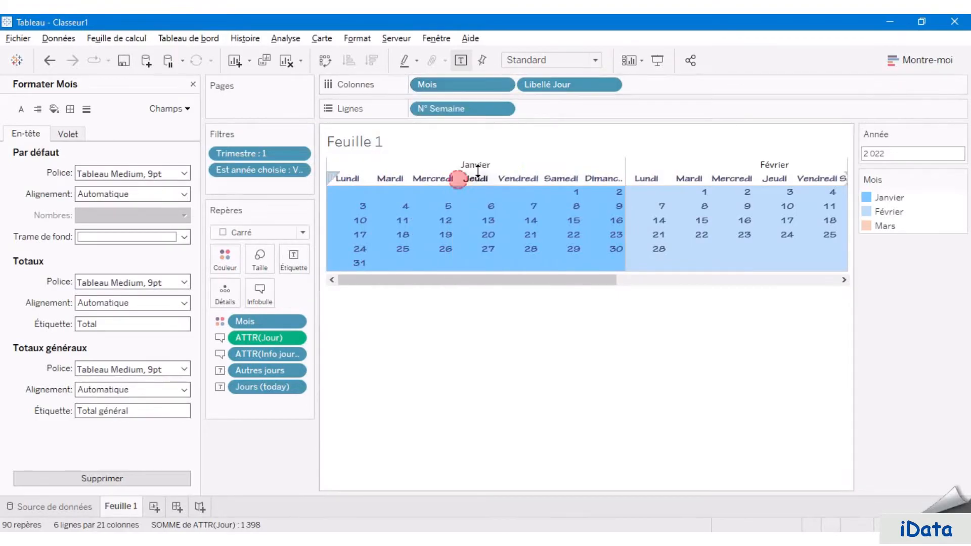
pyautogui.click(182, 174)
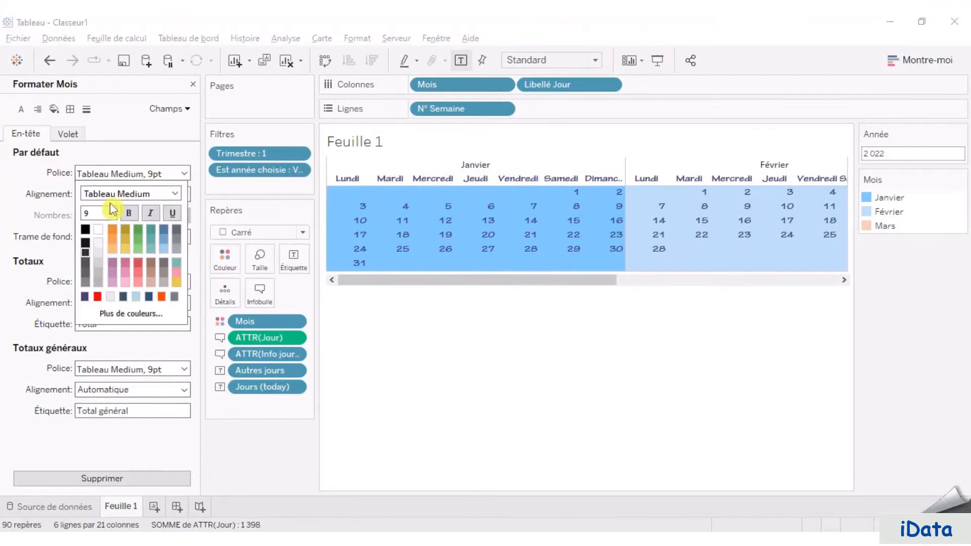
pyautogui.click(173, 194)
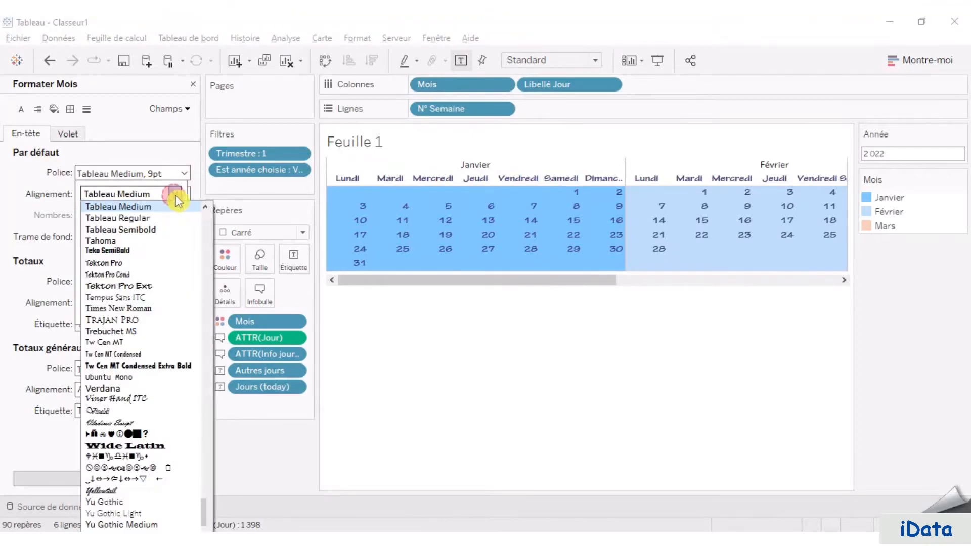
pyautogui.click(162, 286)
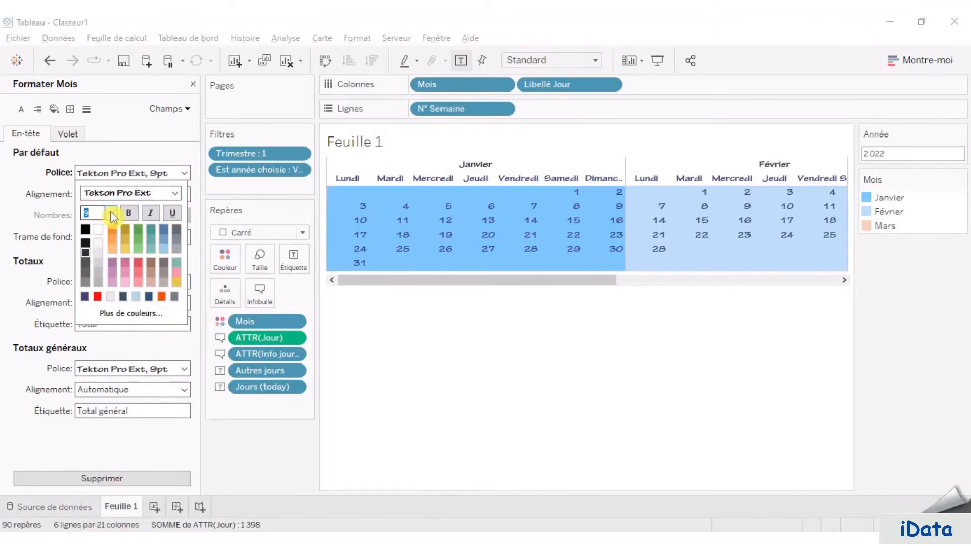
pyautogui.write('14')
pyautogui.press('Return')
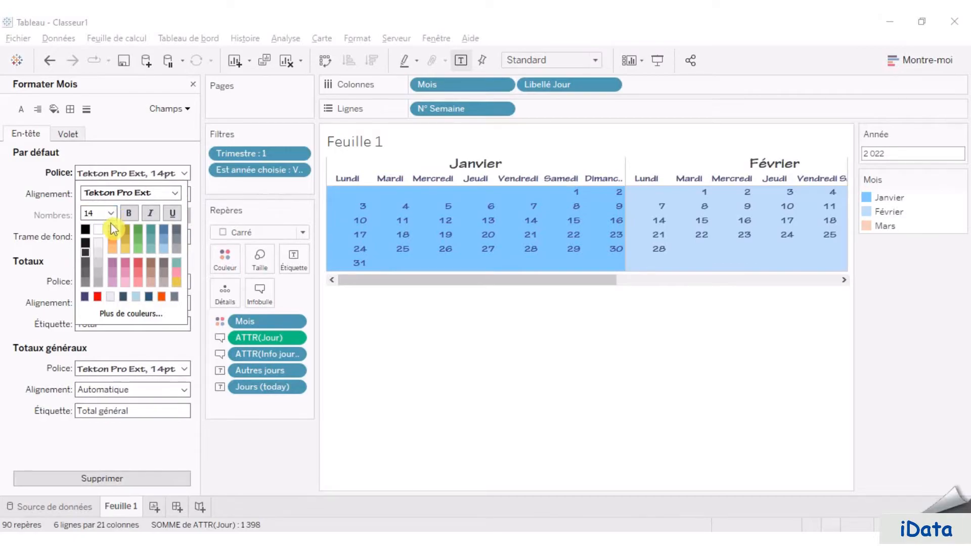
# Colour the Mois month headers with the custom colour #404375.
pyautogui.click(131, 314)
pyautogui.doubleClick(629, 383)
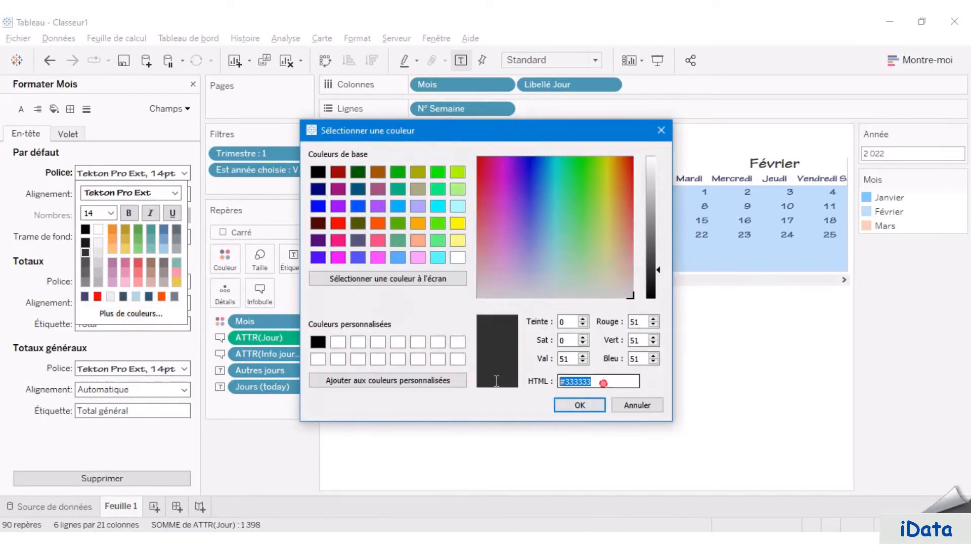
pyautogui.write('#404375')
pyautogui.click(578, 405)
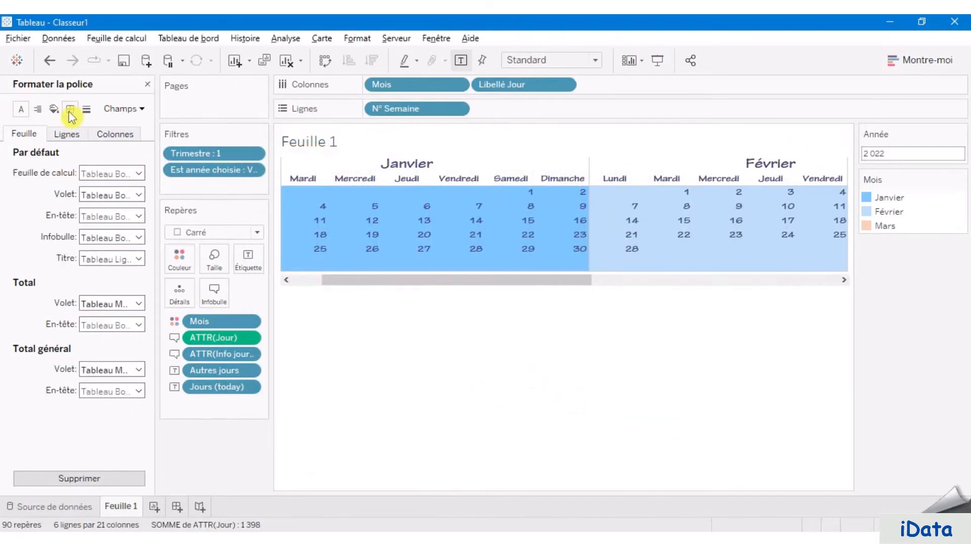
# Format the sheet's column separator for the pane with the thickest line in the custom colour #e6ecf0.
pyautogui.click(69, 110)
pyautogui.scroll(-3, 123, 404)
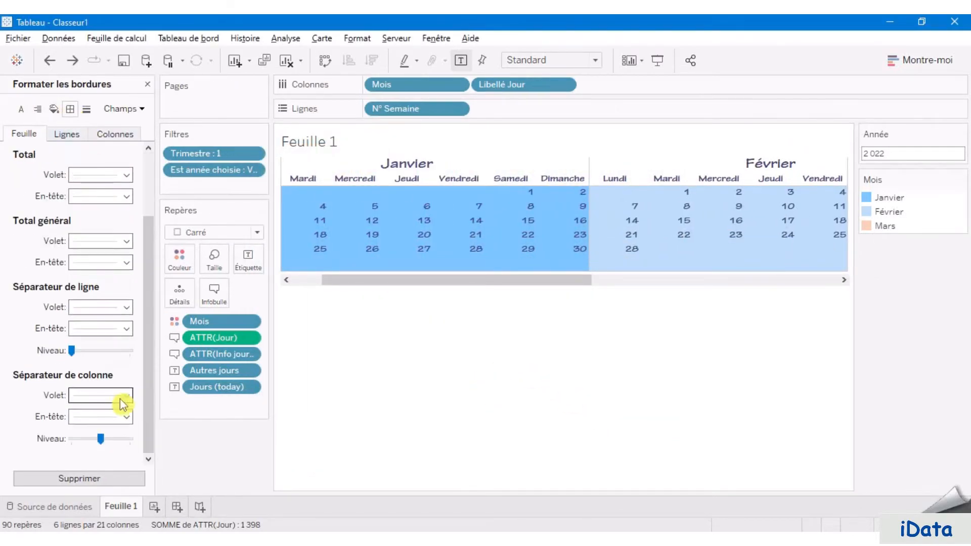
pyautogui.click(123, 399)
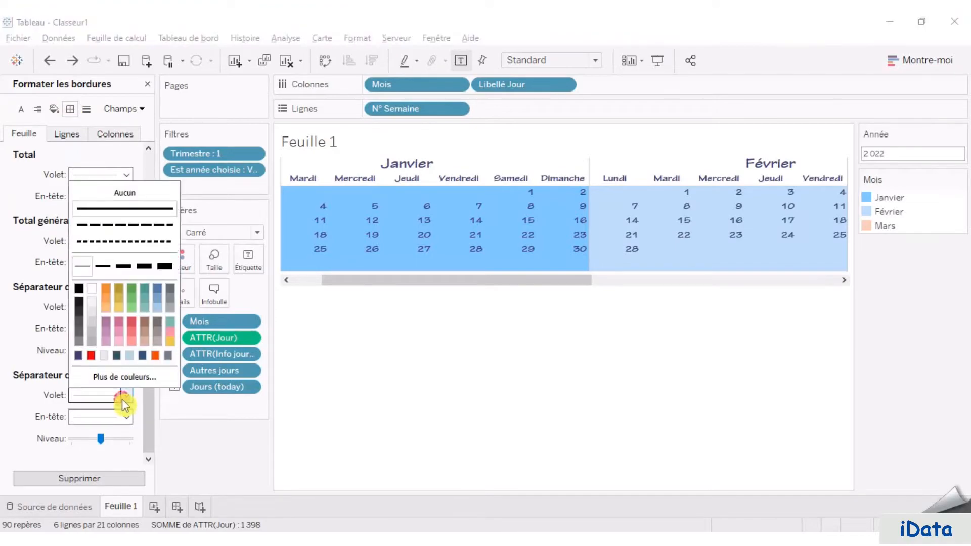
pyautogui.click(165, 266)
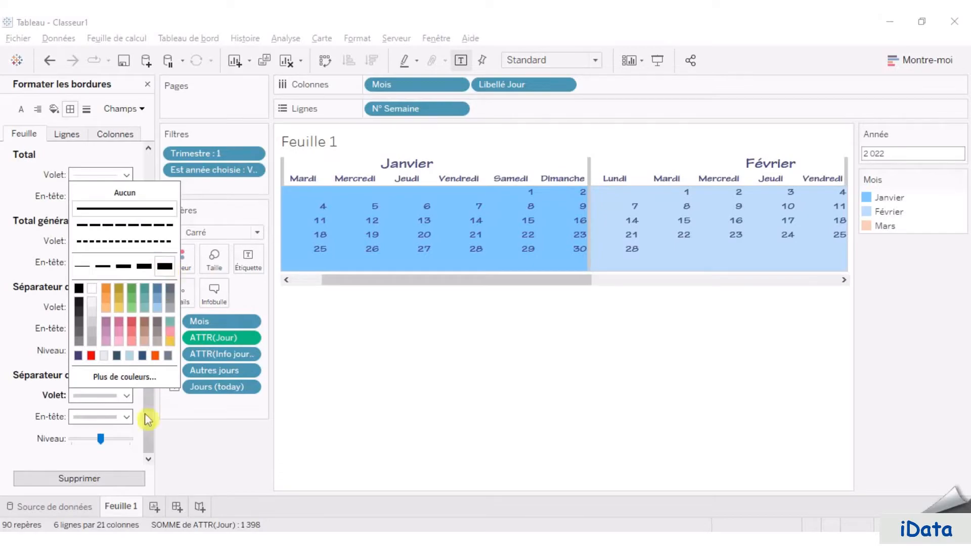
pyautogui.click(152, 376)
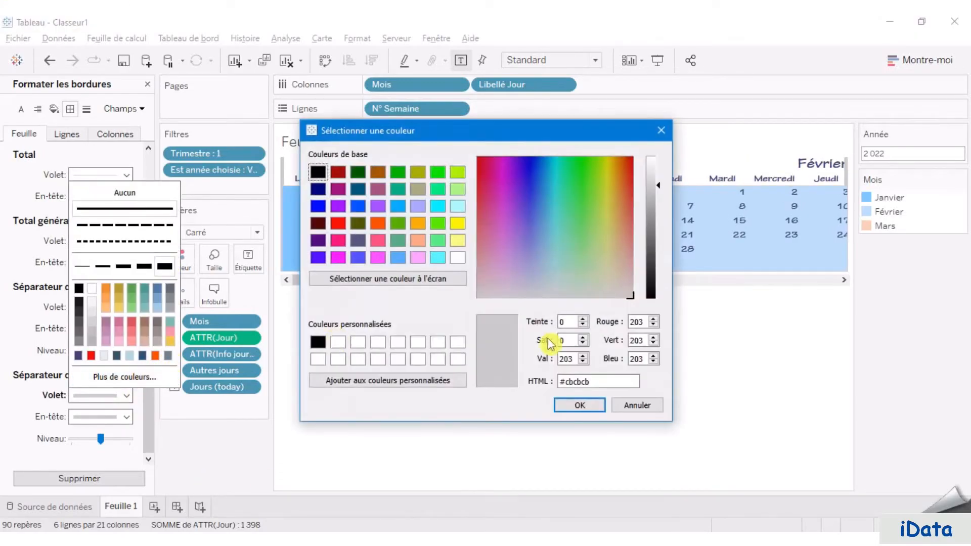
pyautogui.moveTo(606, 385); pyautogui.dragTo(490, 383)
pyautogui.write('#e6ecf0')
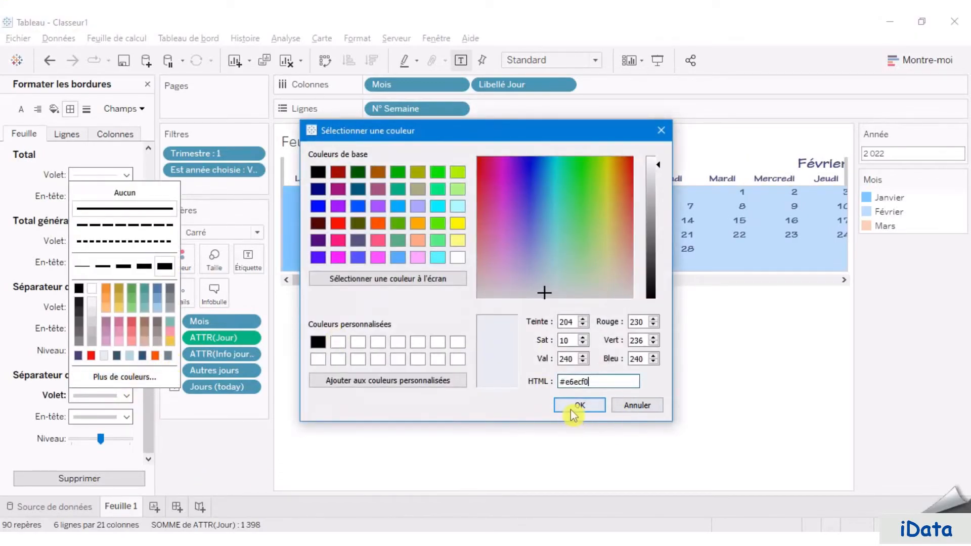
pyautogui.click(576, 404)
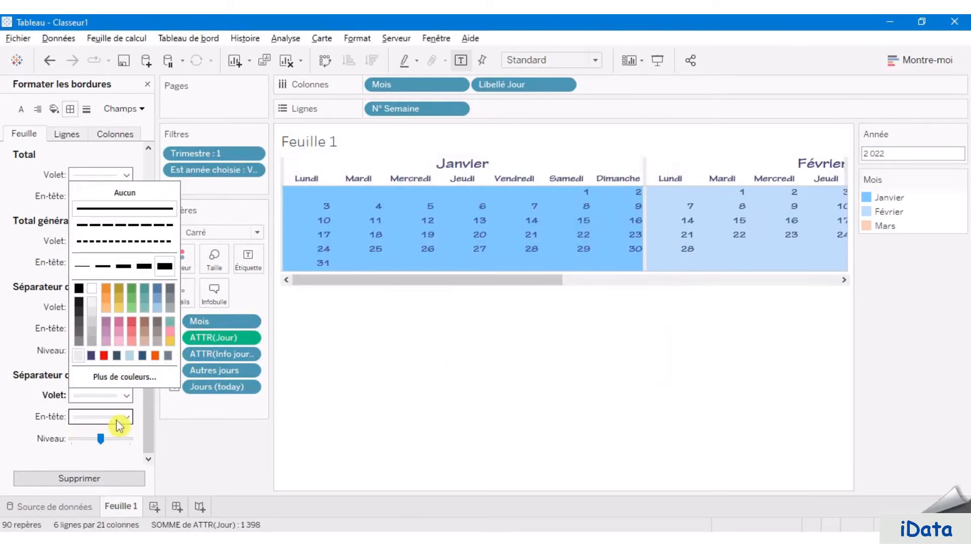
pyautogui.click(434, 448)
# Set the default worksheet background shading to the custom colour #f0f0f5.
pyautogui.click(55, 109)
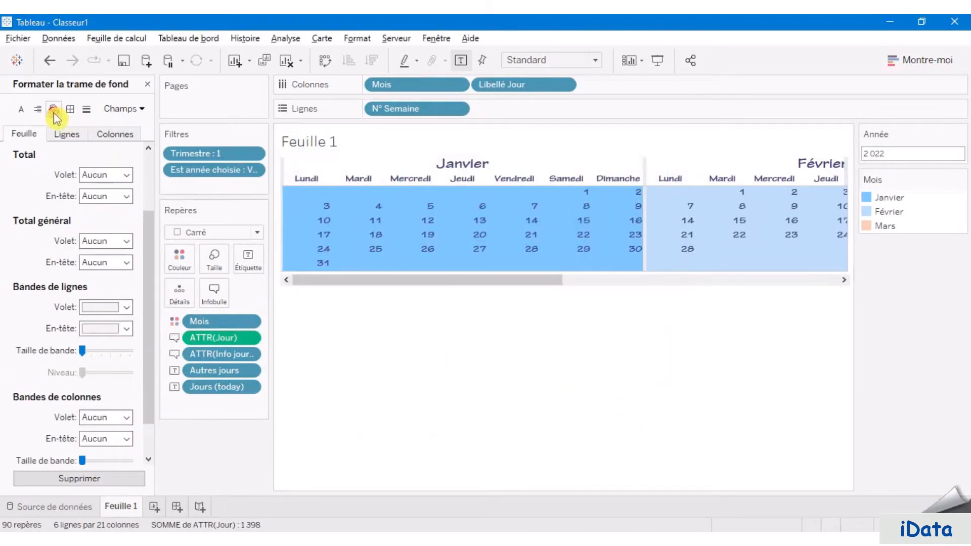
pyautogui.click(106, 172)
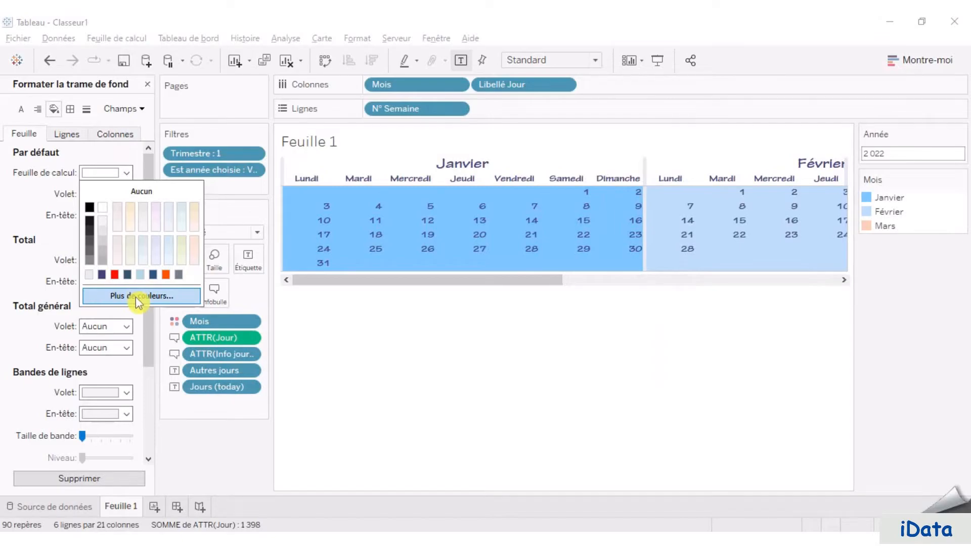
pyautogui.click(138, 297)
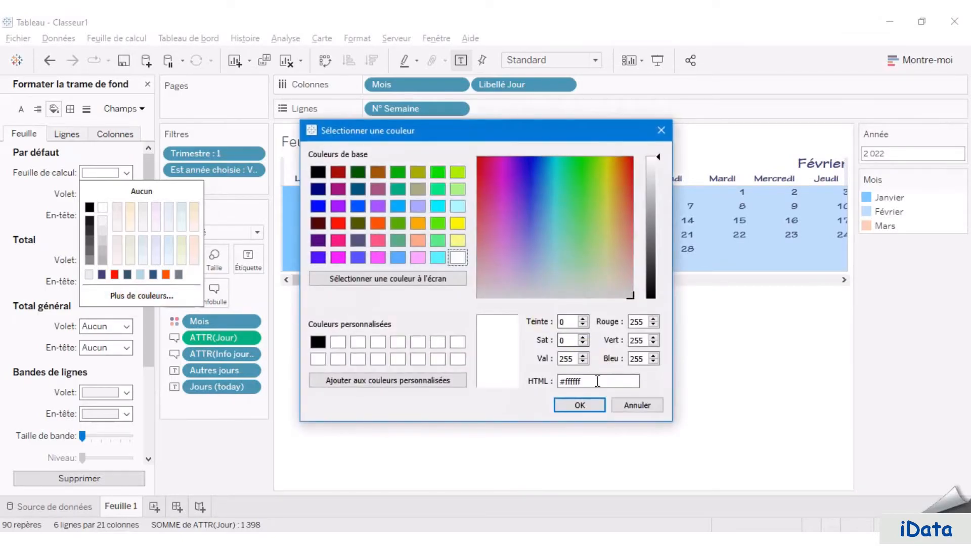
pyautogui.moveTo(595, 381); pyautogui.dragTo(490, 383)
pyautogui.write('#f0f0f5')
pyautogui.click(597, 407)
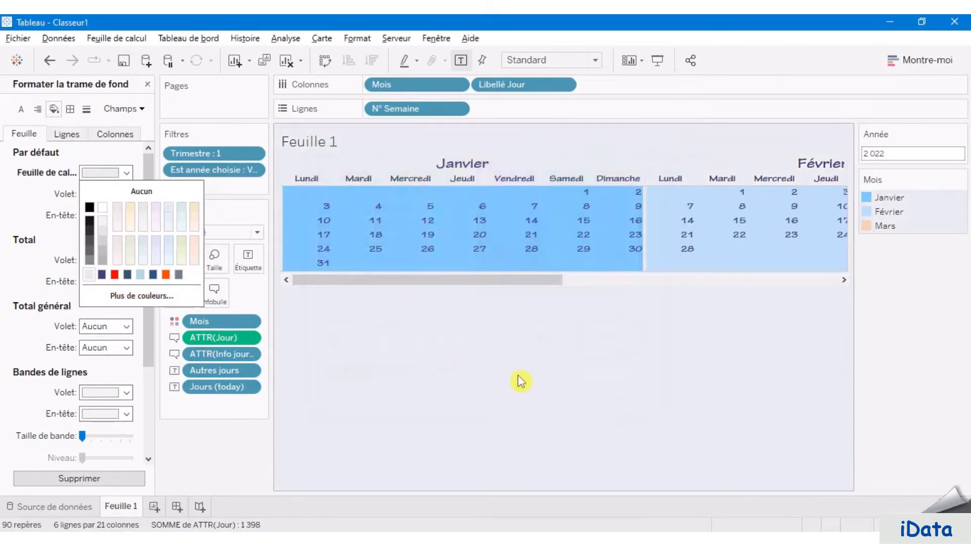
# Hide the title of the calendar worksheet.
pyautogui.moveTo(156, 278); pyautogui.dragTo(91, 227)
pyautogui.rightClick(292, 141)
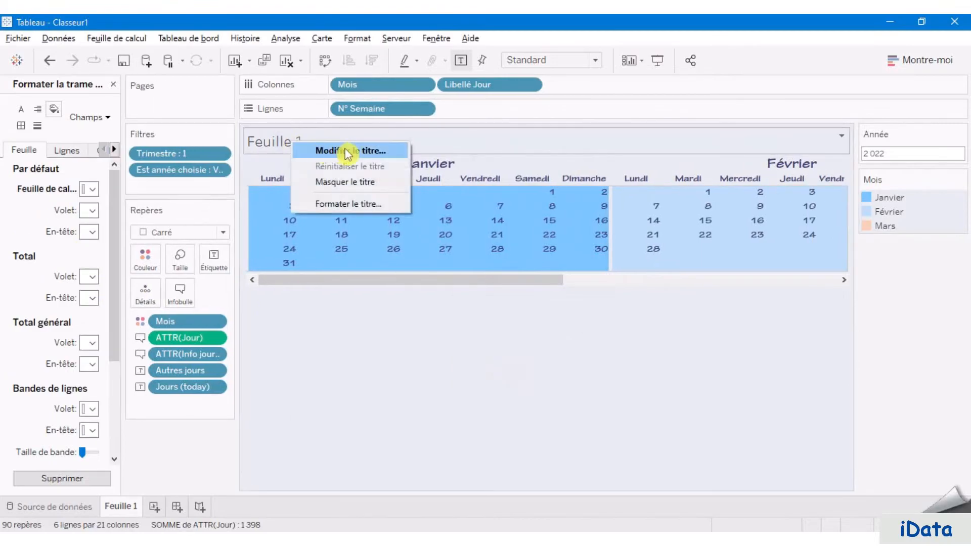
pyautogui.click(354, 181)
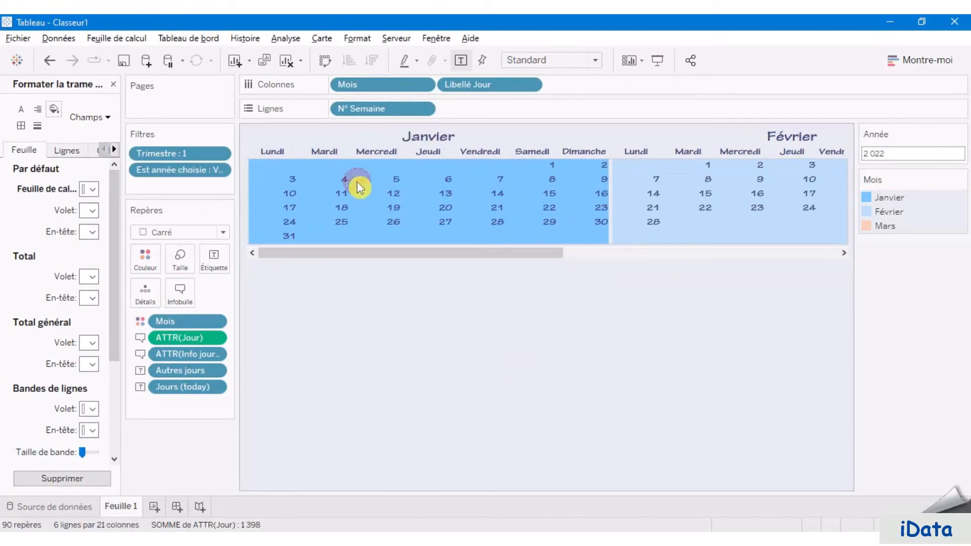
# Rename the calendar worksheet as Trimestre 1.
pyautogui.doubleClick(120, 506)
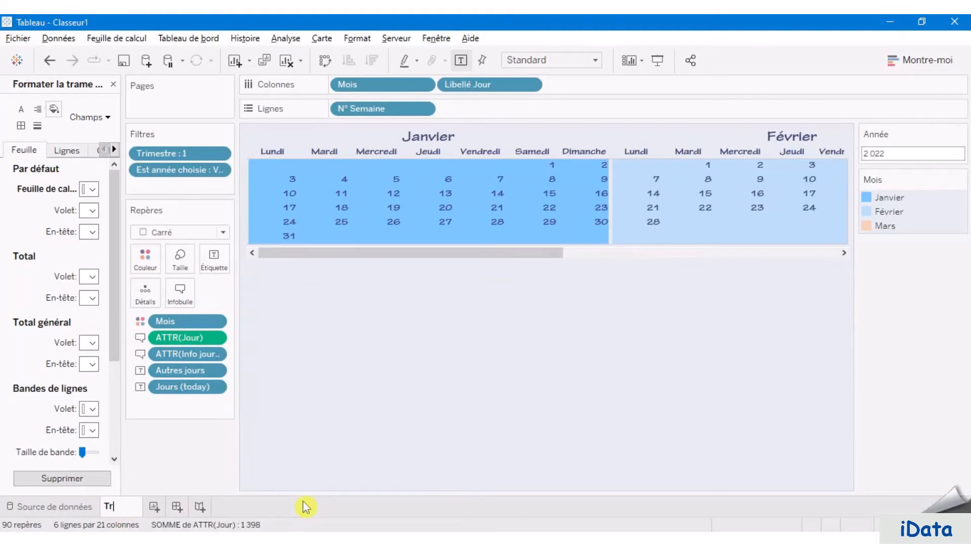
pyautogui.write('Trimestre 1')
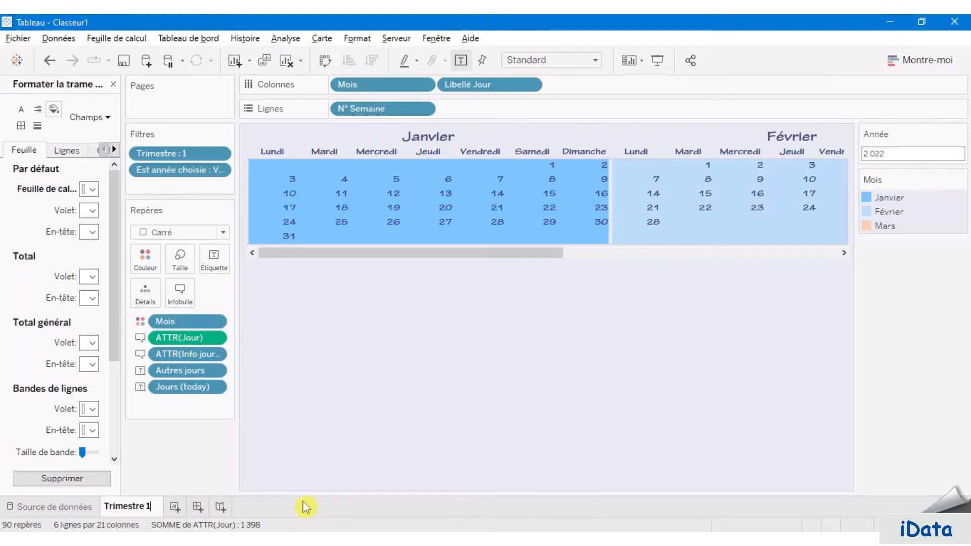
pyautogui.click(335, 403)
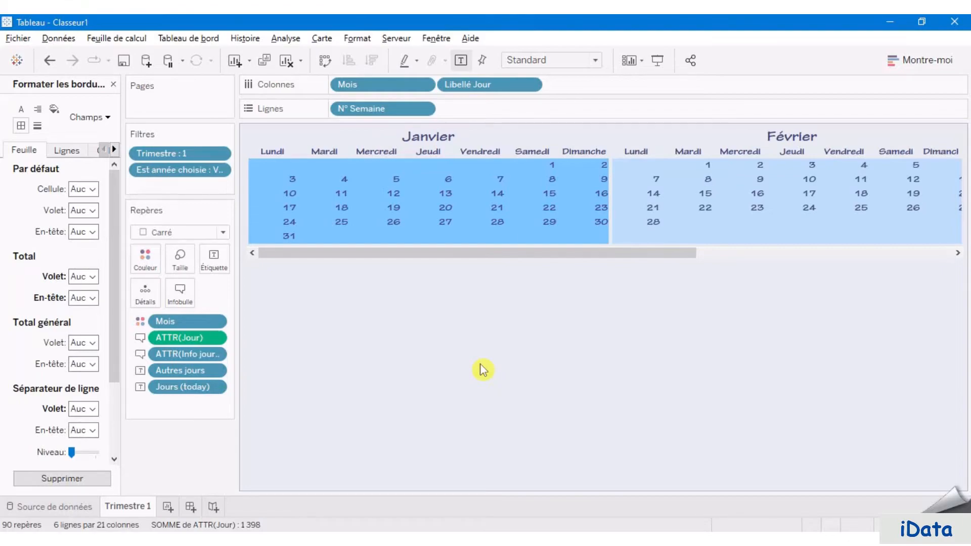
# Duplicate the Trimestre 1 worksheet and name the copy Trimestre 2.
pyautogui.rightClick(136, 509)
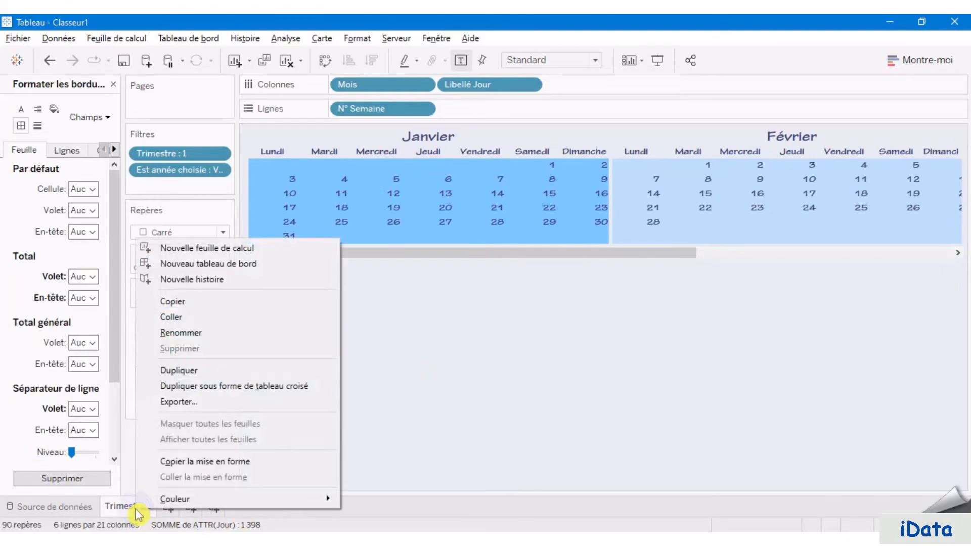
pyautogui.click(226, 373)
pyautogui.doubleClick(207, 508)
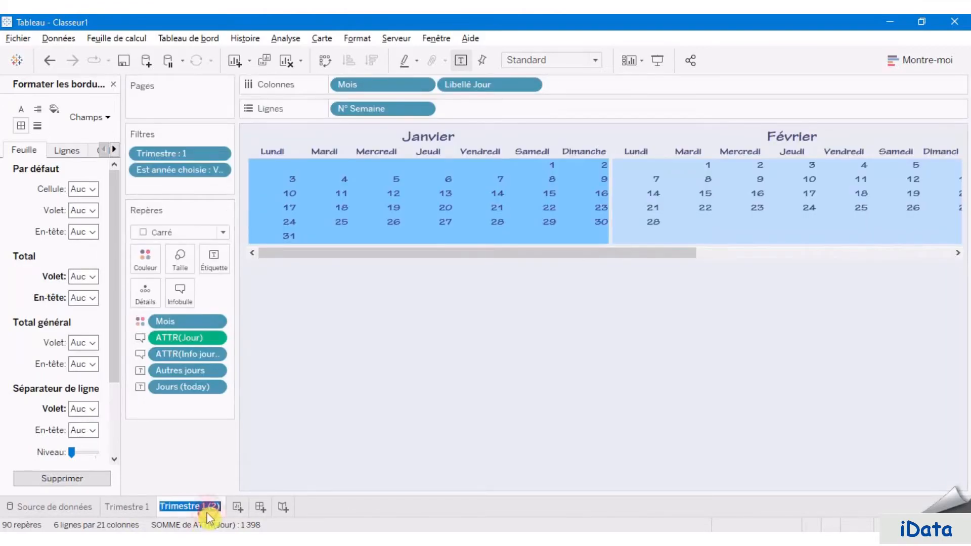
pyautogui.moveTo(200, 507); pyautogui.dragTo(234, 506)
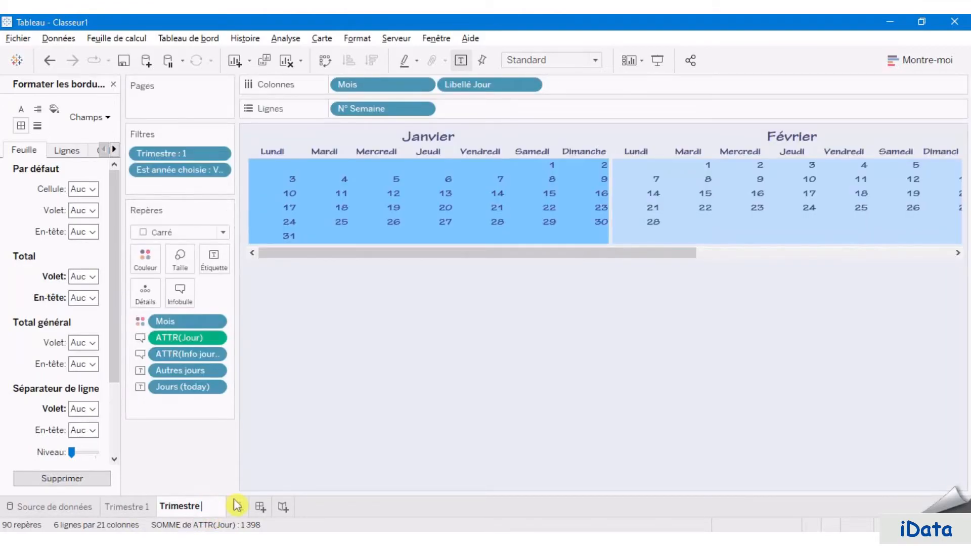
pyautogui.click(226, 467)
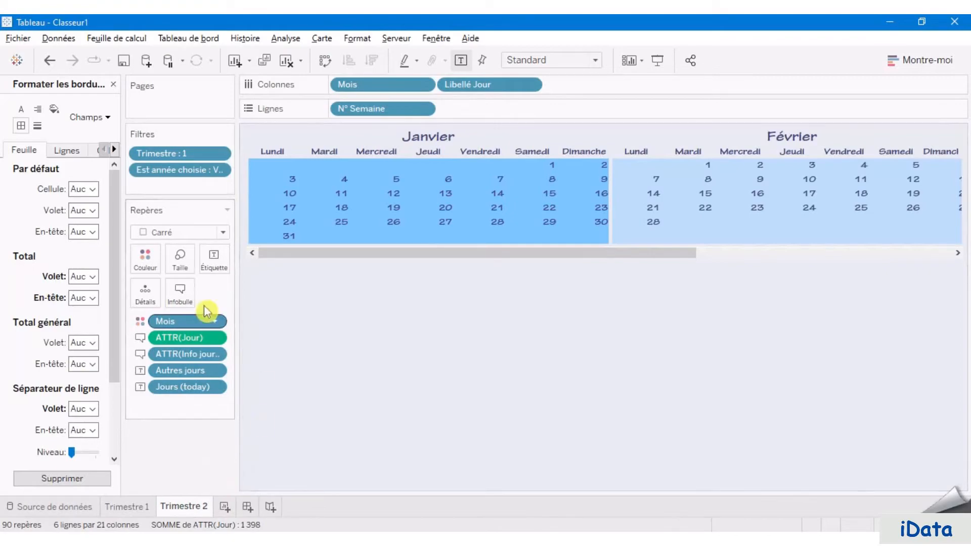
# Change the Trimestre filter of the Trimestre 2 sheet so that only value 2 is selected.
pyautogui.click(188, 151)
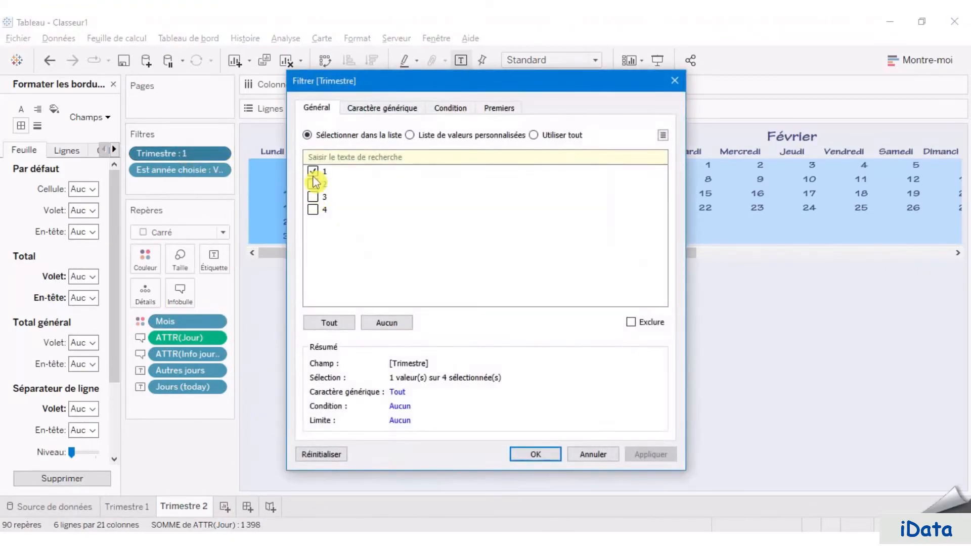
pyautogui.click(312, 171)
pyautogui.click(312, 184)
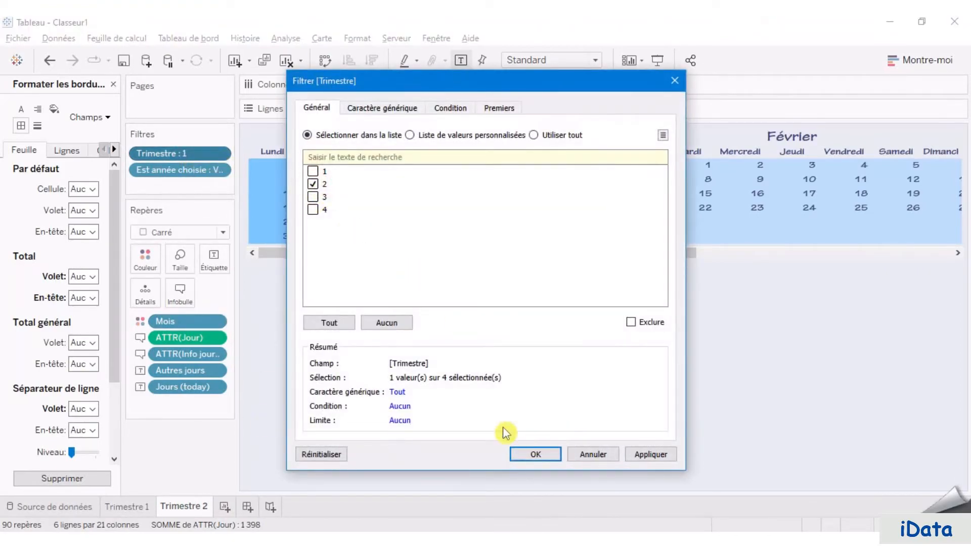
pyautogui.click(655, 457)
pyautogui.click(537, 455)
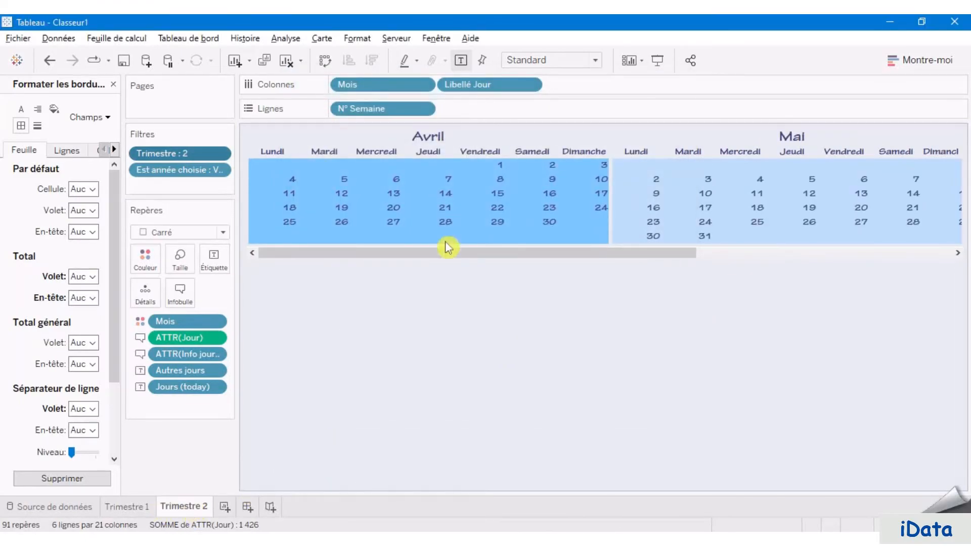
pyautogui.moveTo(399, 253); pyautogui.dragTo(325, 260)
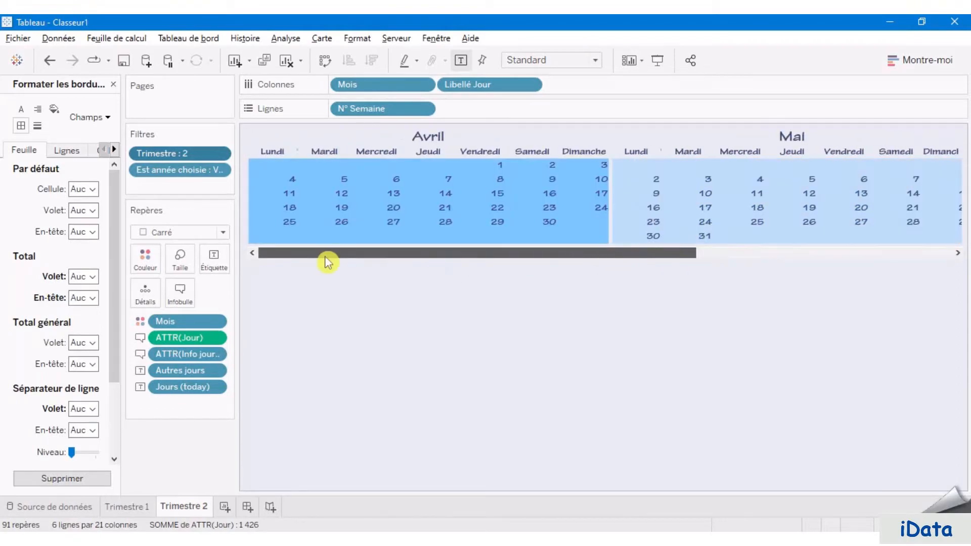
# Duplicate the Trimestre 2 worksheet and name the copy Trimestre 3.
pyautogui.rightClick(191, 505)
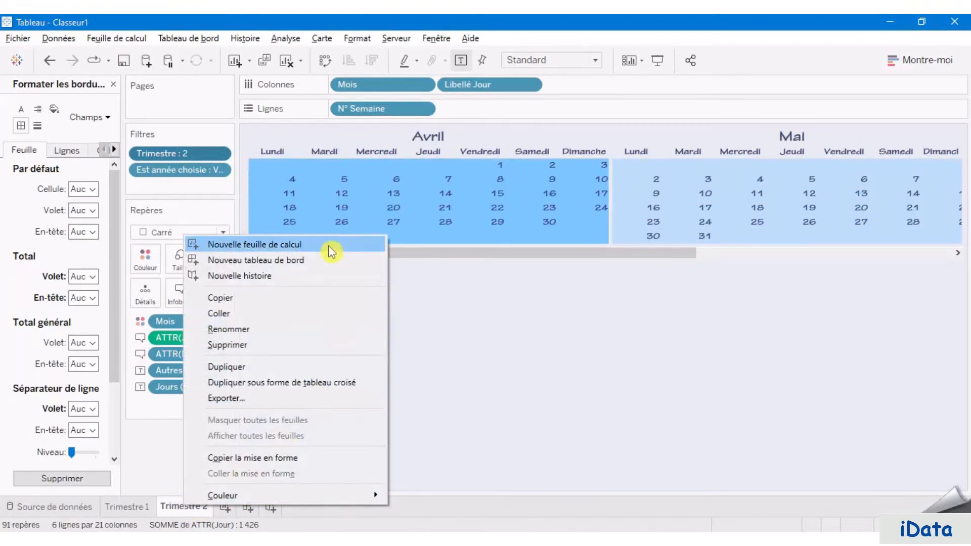
pyautogui.click(267, 369)
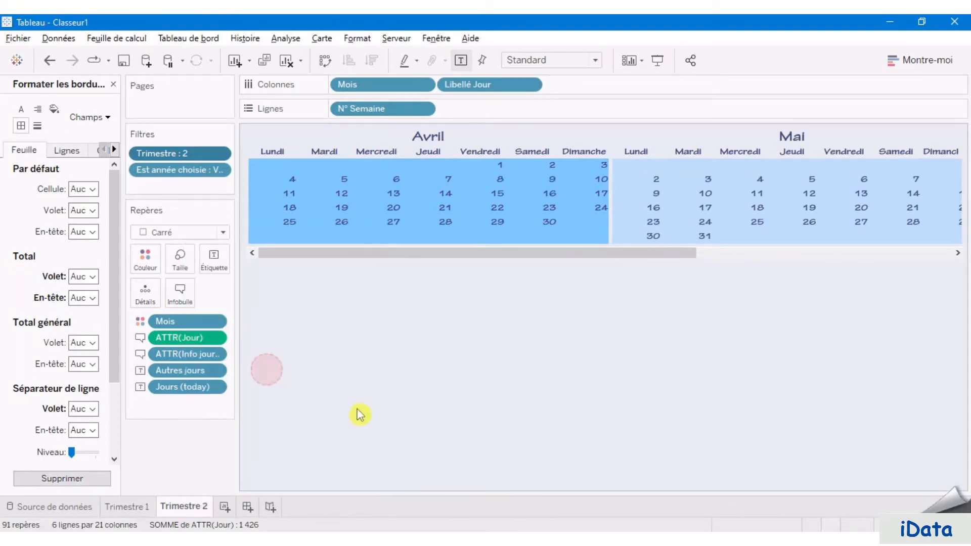
pyautogui.doubleClick(256, 506)
pyautogui.moveTo(258, 505); pyautogui.dragTo(281, 506)
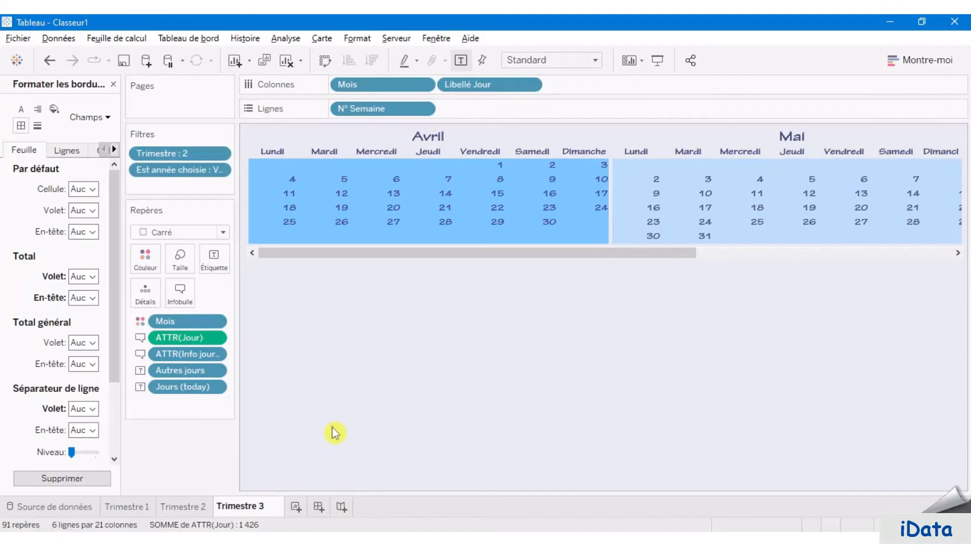
# Change the Trimestre filter of the Trimestre 3 sheet so that only value 3 is selected.
pyautogui.doubleClick(192, 153)
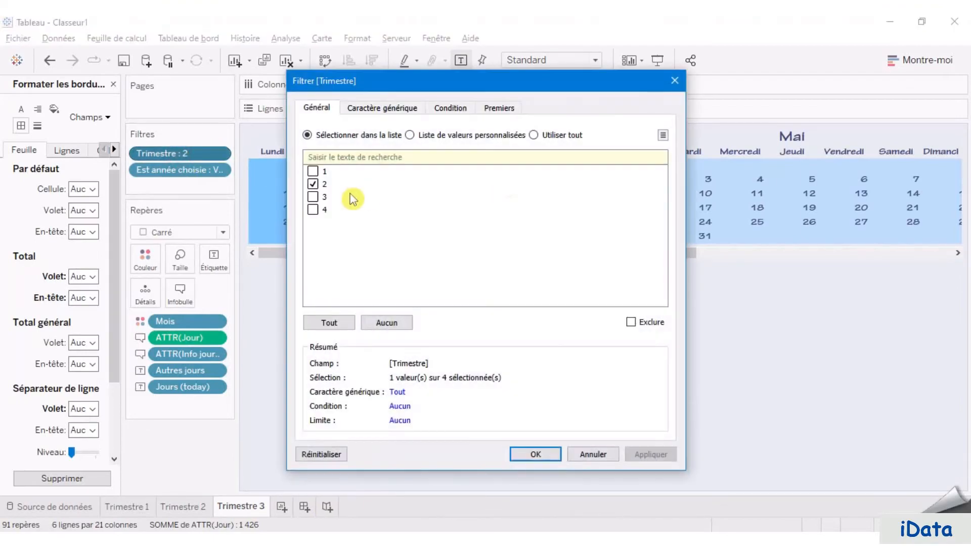
pyautogui.click(313, 184)
pyautogui.click(313, 197)
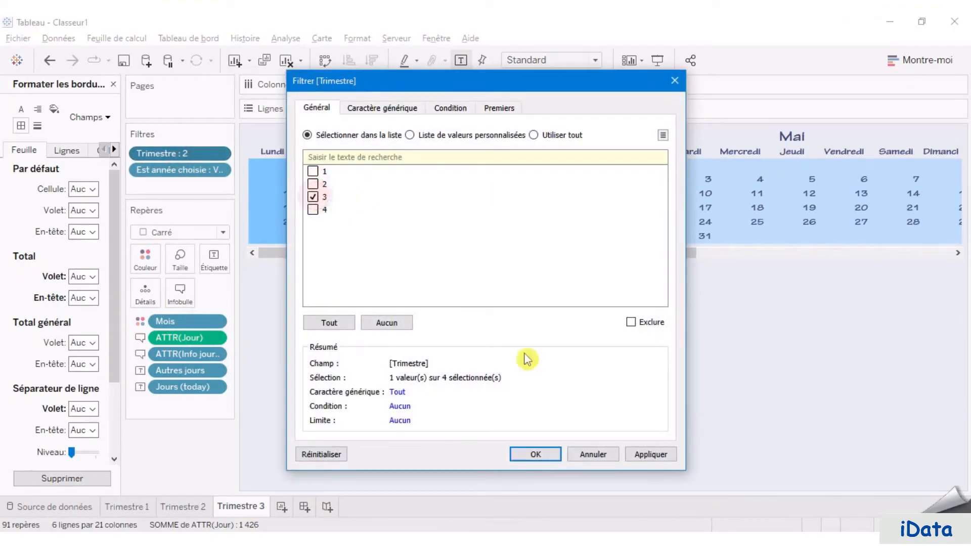
pyautogui.click(536, 454)
# Duplicate the Trimestre 3 worksheet and name the copy Trimestre 4.
pyautogui.rightClick(249, 505)
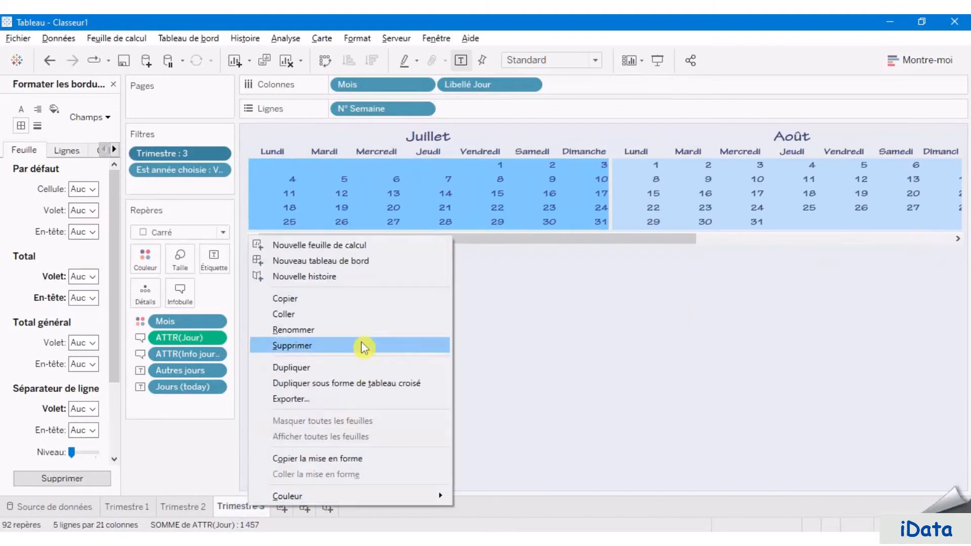
pyautogui.click(331, 368)
pyautogui.doubleClick(309, 507)
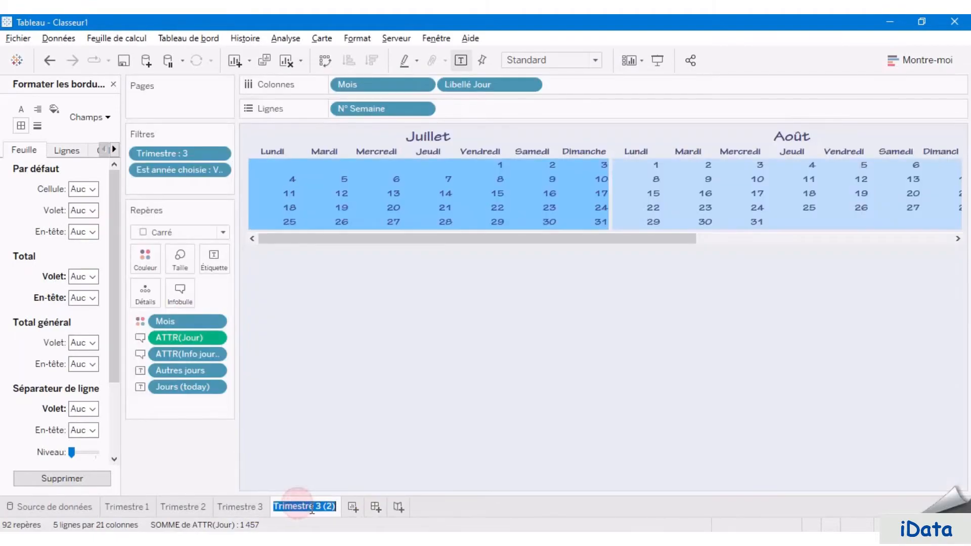
pyautogui.moveTo(314, 506); pyautogui.dragTo(336, 506)
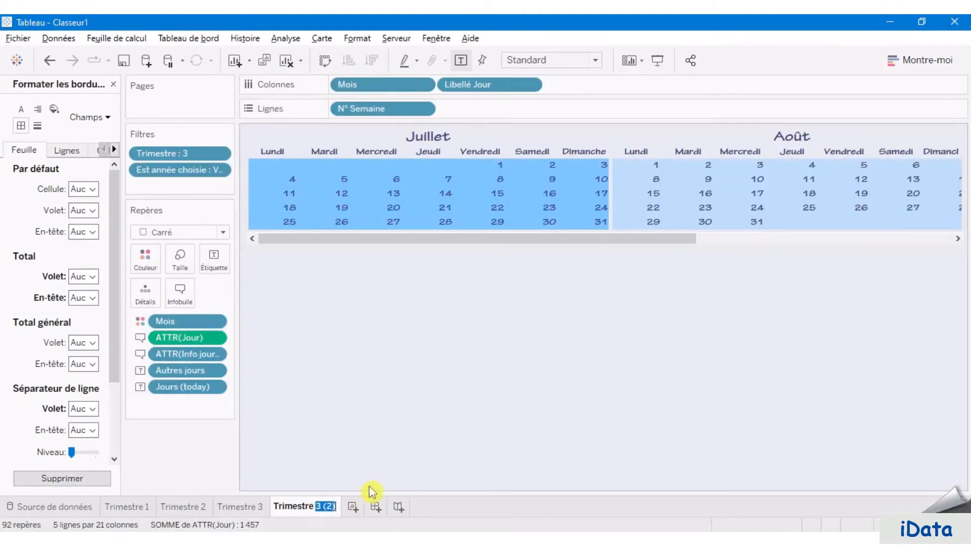
pyautogui.click(370, 456)
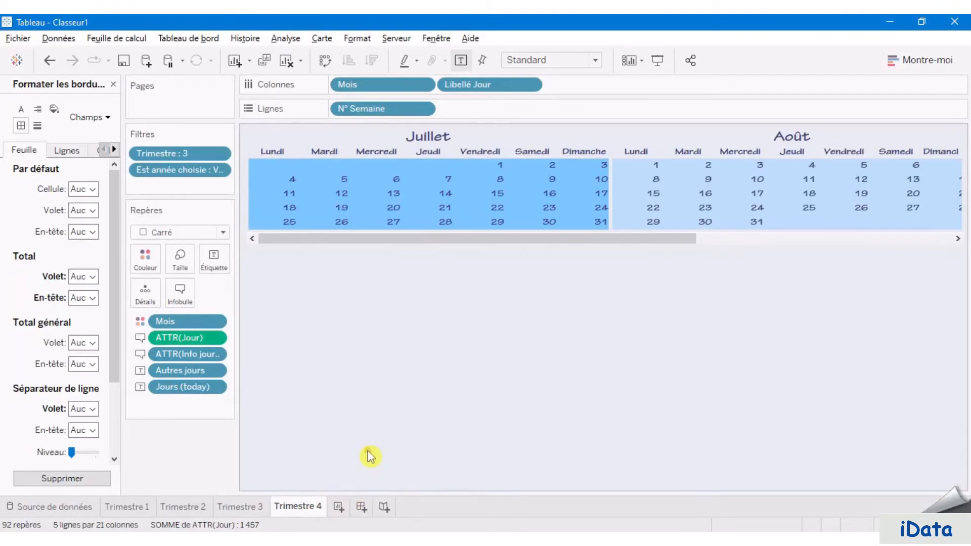
# Change the Trimestre filter of the Trimestre 4 sheet so that only value 4 is selected.
pyautogui.doubleClick(163, 154)
pyautogui.click(312, 197)
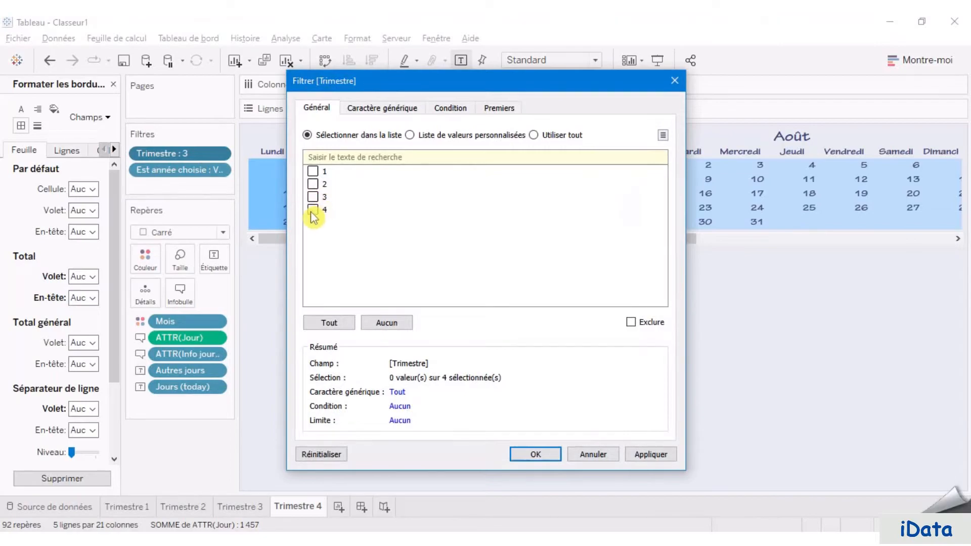
pyautogui.click(313, 209)
pyautogui.click(651, 455)
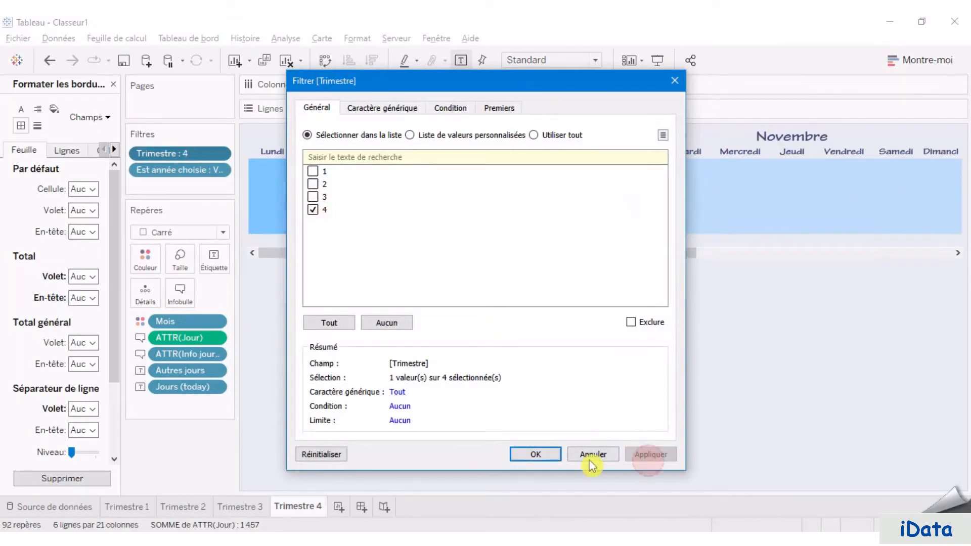
pyautogui.click(533, 454)
# Add the calculated field Année to the tooltip marks of the Trimestre 4 sheet.
pyautogui.moveTo(601, 223)
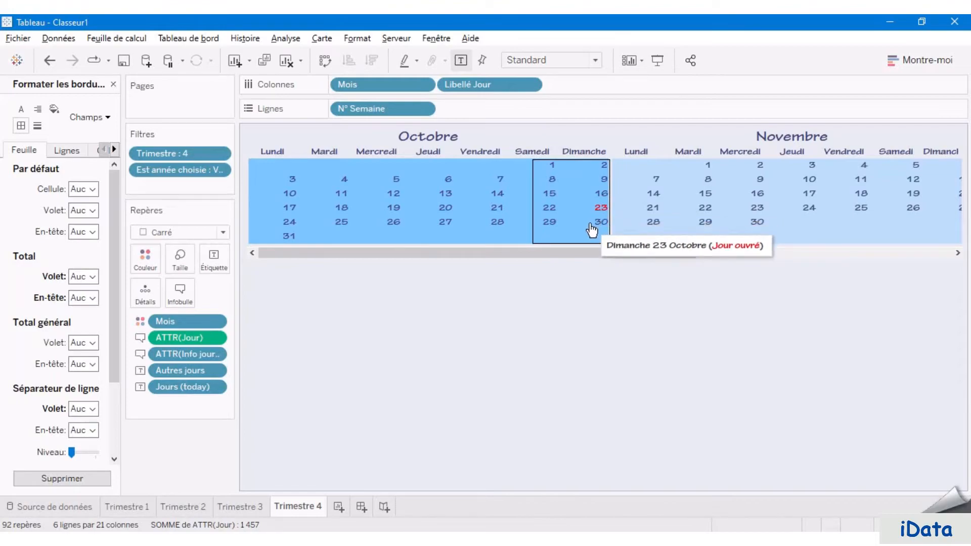
pyautogui.moveTo(121, 315); pyautogui.dragTo(143, 320)
pyautogui.moveTo(143, 320); pyautogui.dragTo(241, 320)
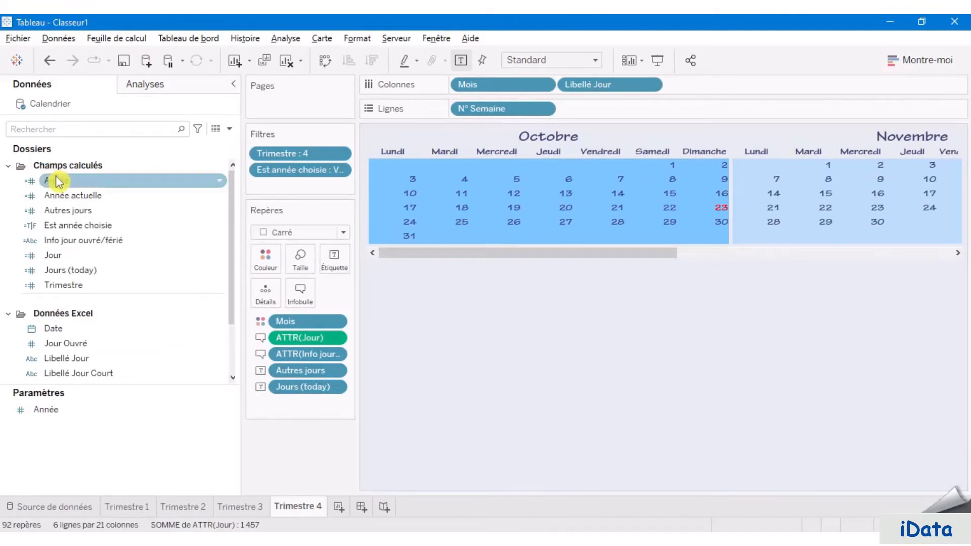
pyautogui.moveTo(28, 181); pyautogui.dragTo(293, 281)
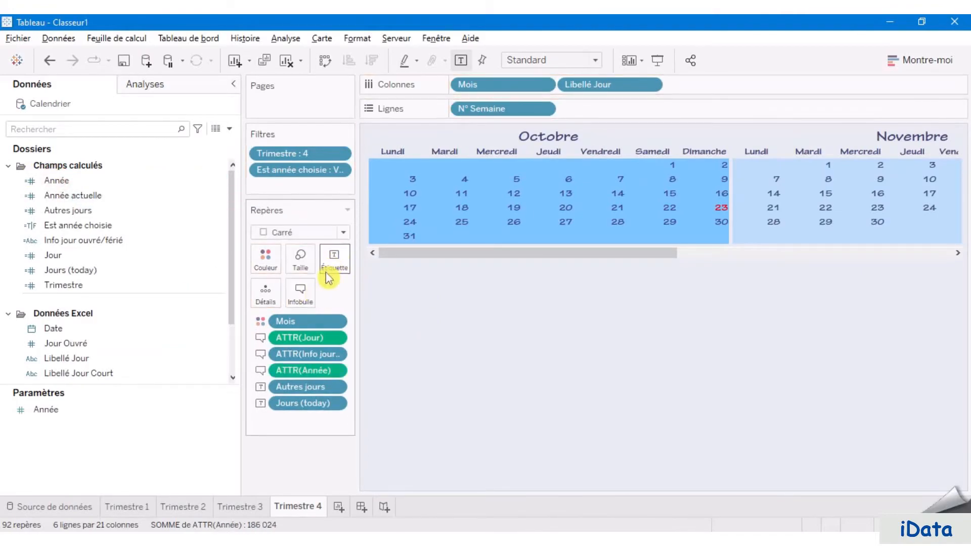
# Insert the ATTR(Année) field after Mois in the tooltip text of the Trimestre 4 sheet.
pyautogui.click(299, 295)
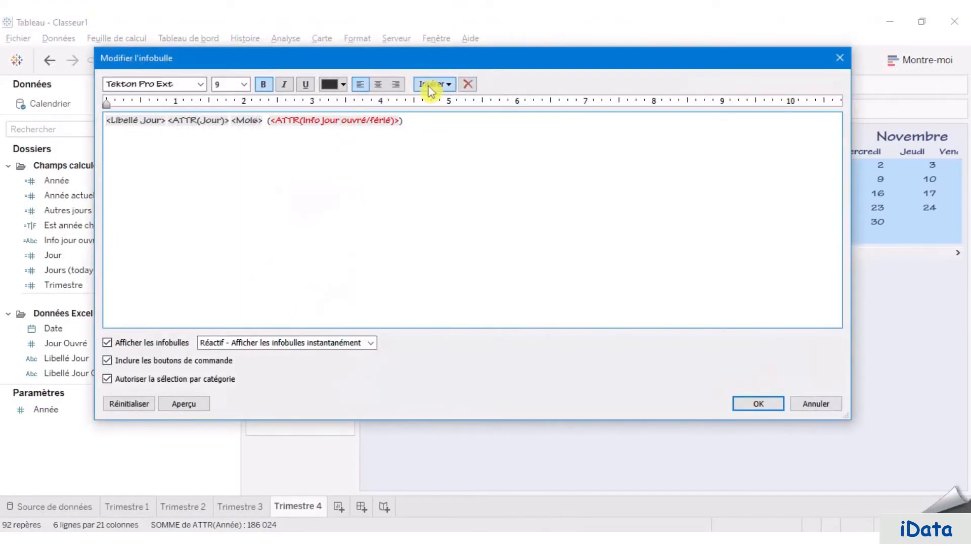
pyautogui.click(444, 85)
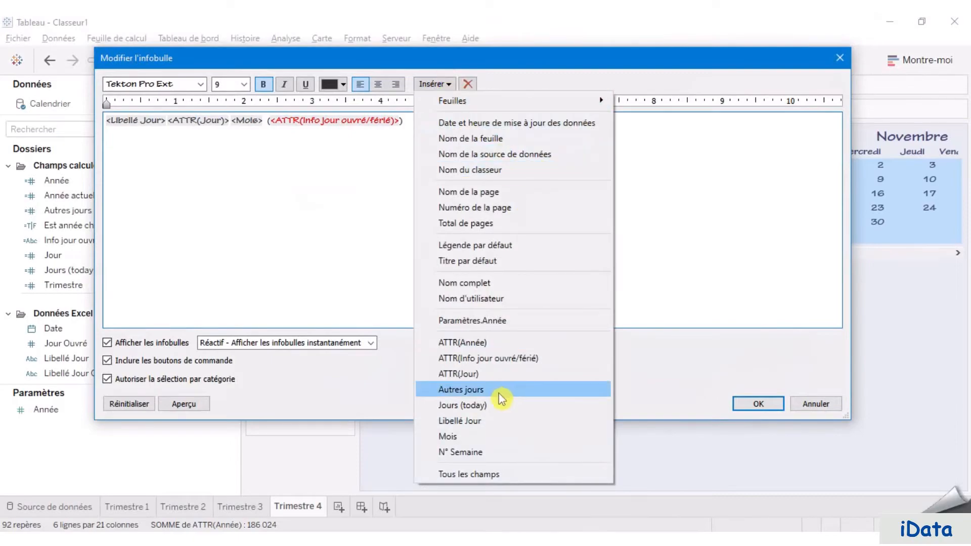
pyautogui.click(496, 347)
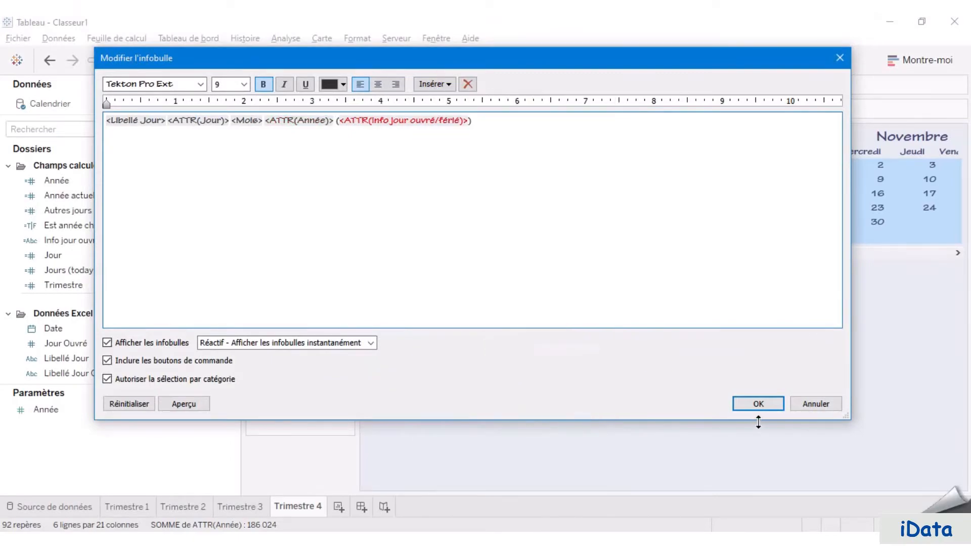
pyautogui.click(755, 404)
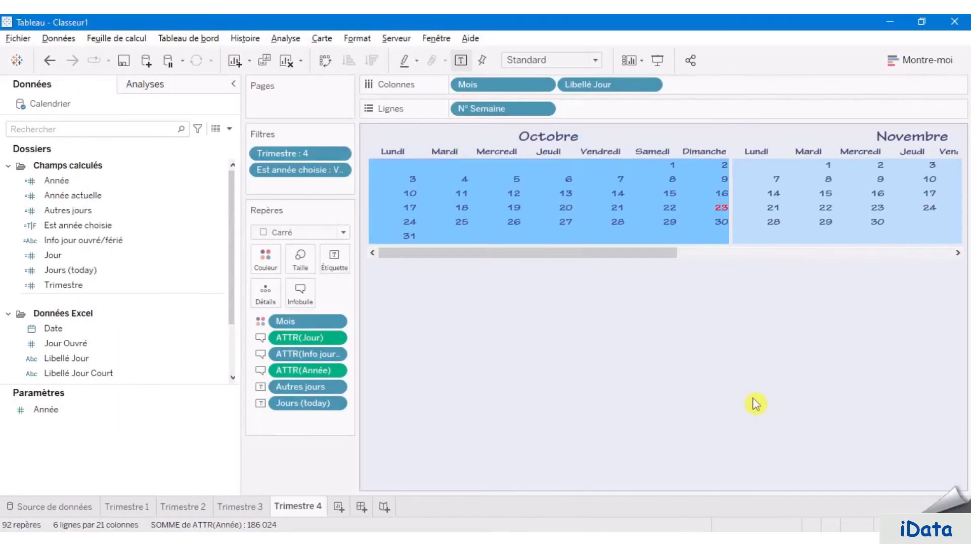
pyautogui.moveTo(721, 210)
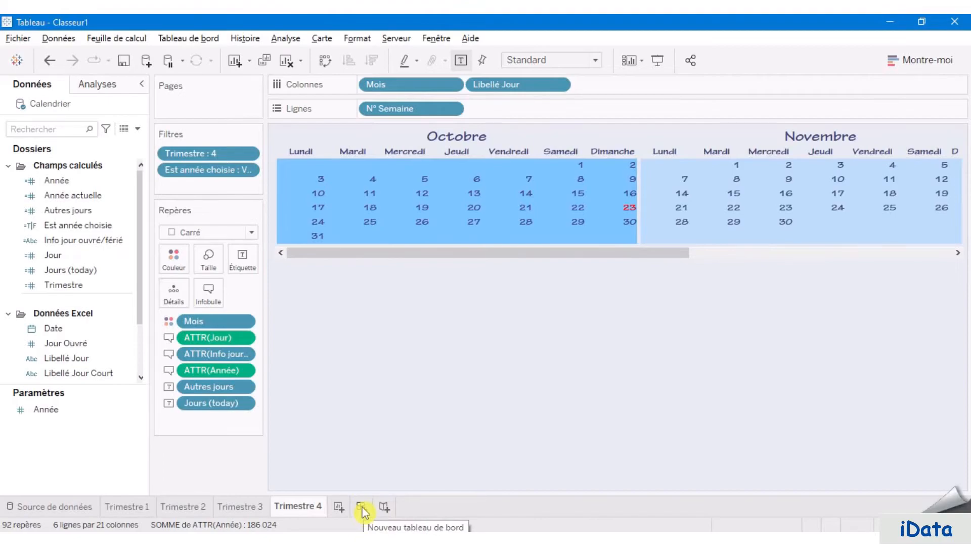
# Create a new dashboard and set its fixed size to 1150 px wide and 590 px high.
pyautogui.click(361, 507)
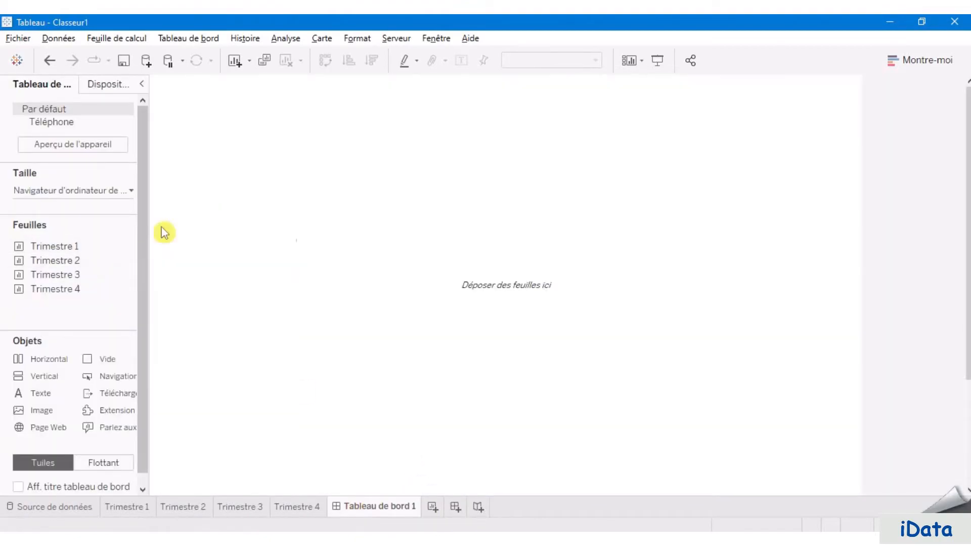
pyautogui.moveTo(151, 251); pyautogui.dragTo(240, 250)
pyautogui.click(141, 189)
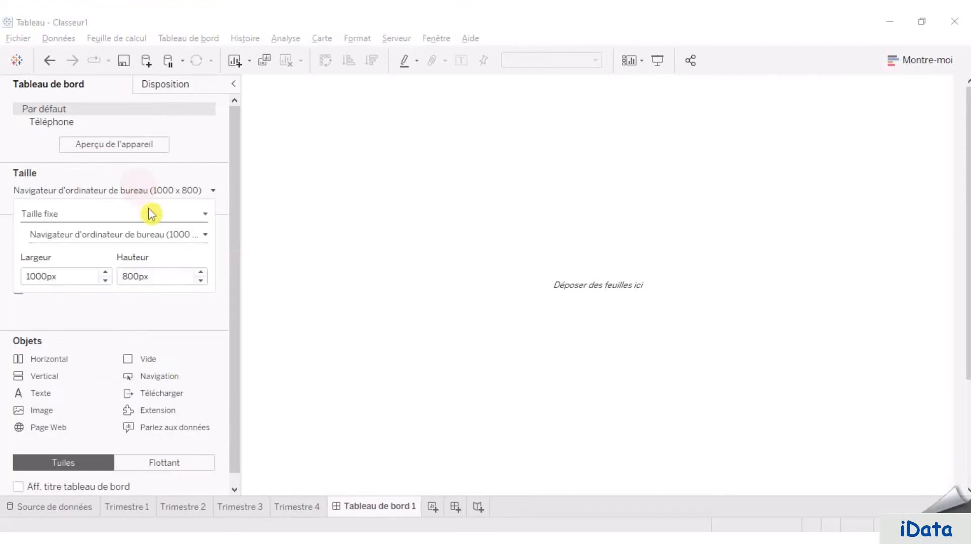
pyautogui.moveTo(46, 277); pyautogui.dragTo(9, 277)
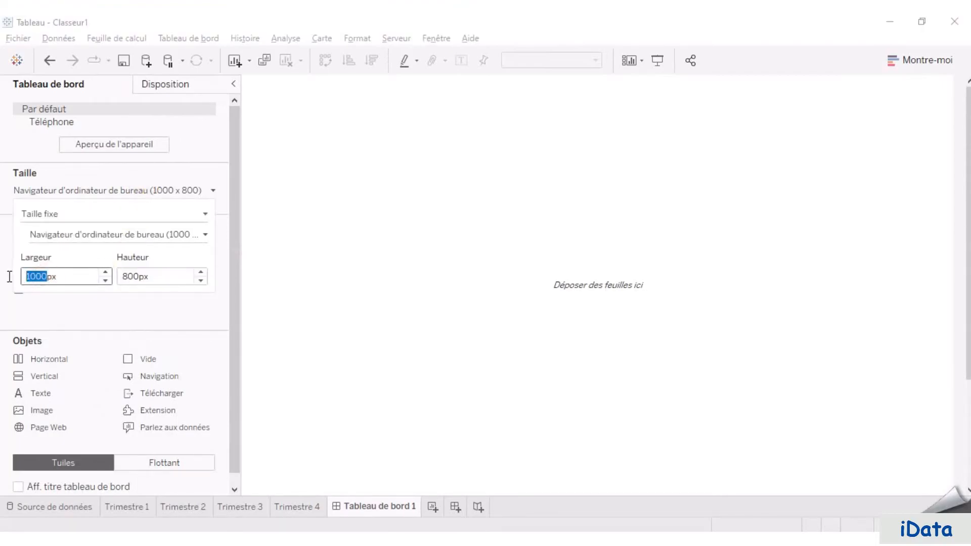
pyautogui.press('Tab')
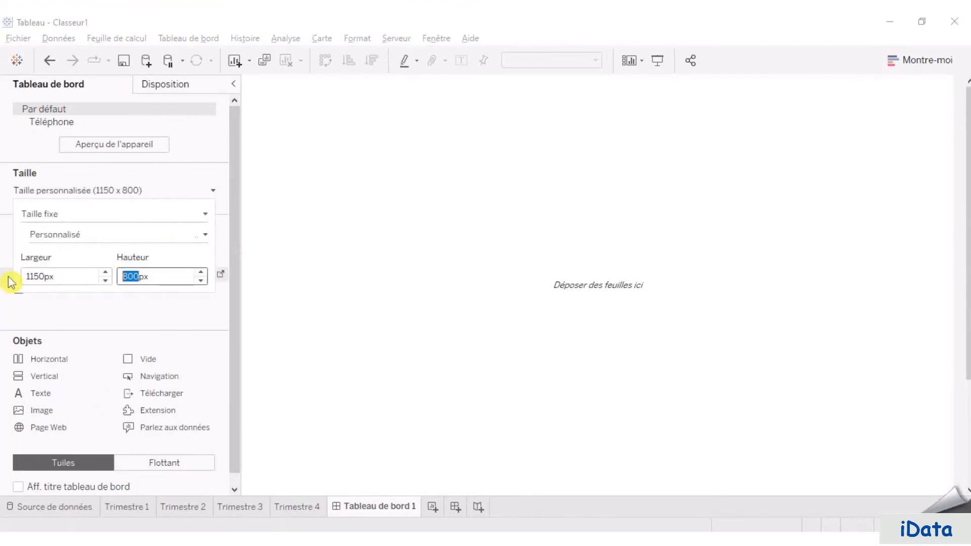
pyautogui.write('590')
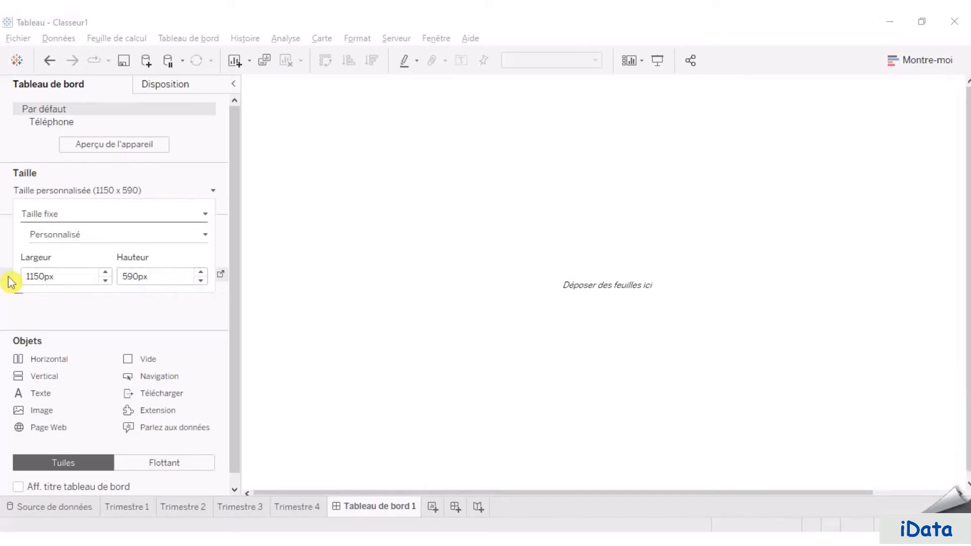
pyautogui.click(86, 302)
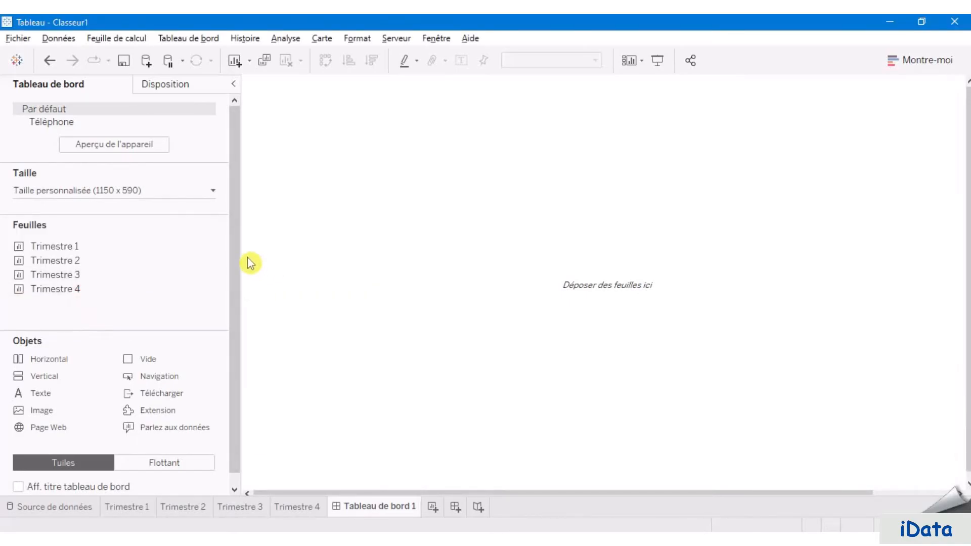
# Place the Trimestre 1 sheet in the empty dashboard and hide its title.
pyautogui.moveTo(239, 256); pyautogui.dragTo(232, 260)
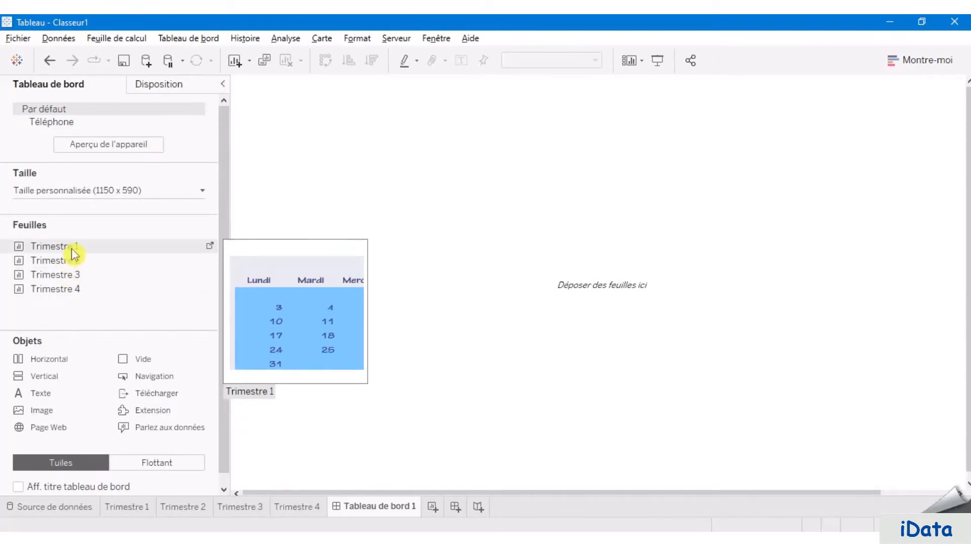
pyautogui.moveTo(71, 248); pyautogui.dragTo(506, 180)
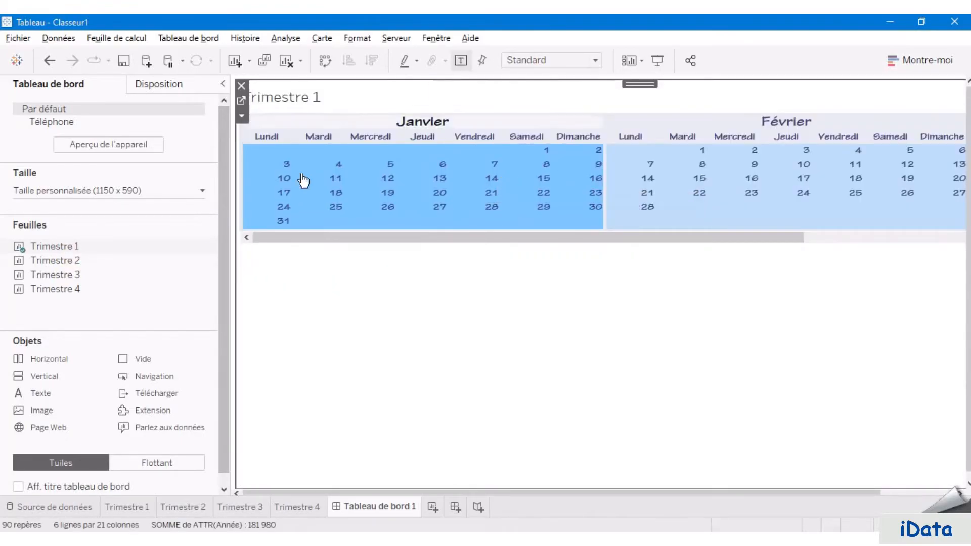
pyautogui.click(241, 116)
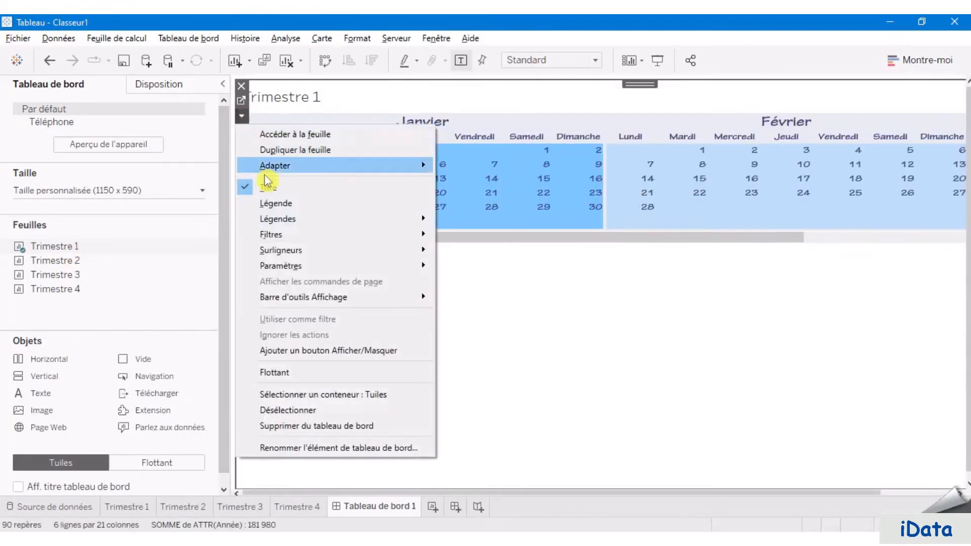
pyautogui.click(310, 188)
# Place the Trimestre 2 sheet below Trimestre 1 with its title hidden, and move their shared border up to close the gap.
pyautogui.moveTo(74, 261); pyautogui.dragTo(424, 271)
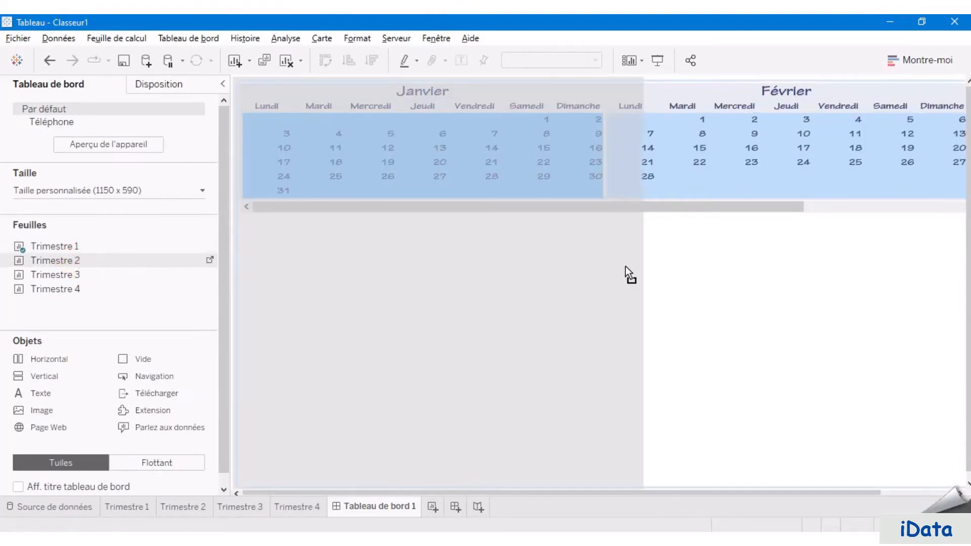
pyautogui.moveTo(624, 266); pyautogui.dragTo(551, 322)
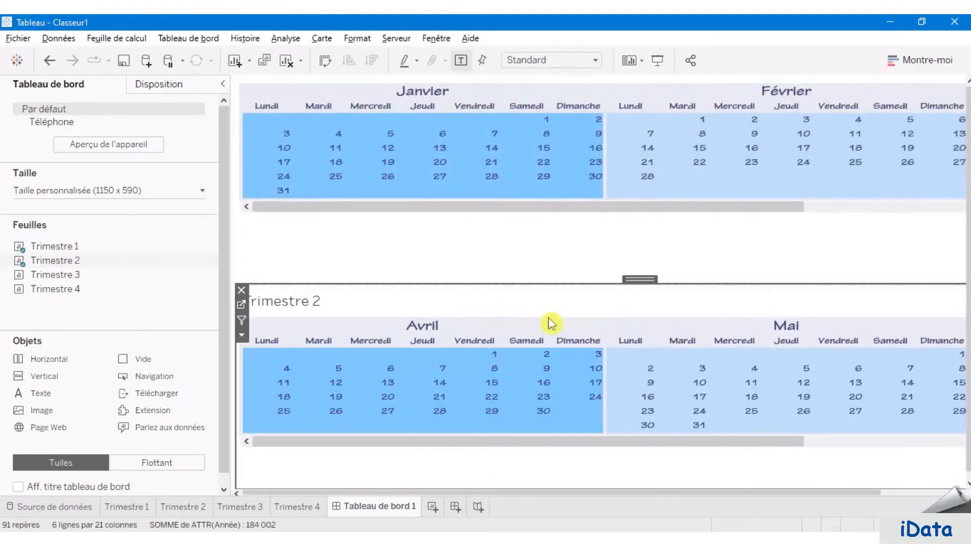
pyautogui.moveTo(231, 252); pyautogui.dragTo(147, 255)
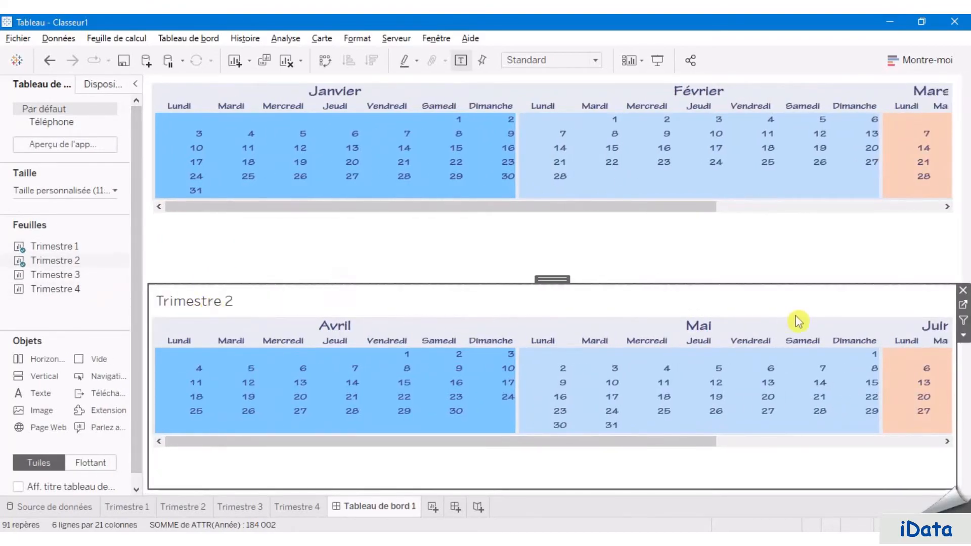
pyautogui.click(962, 334)
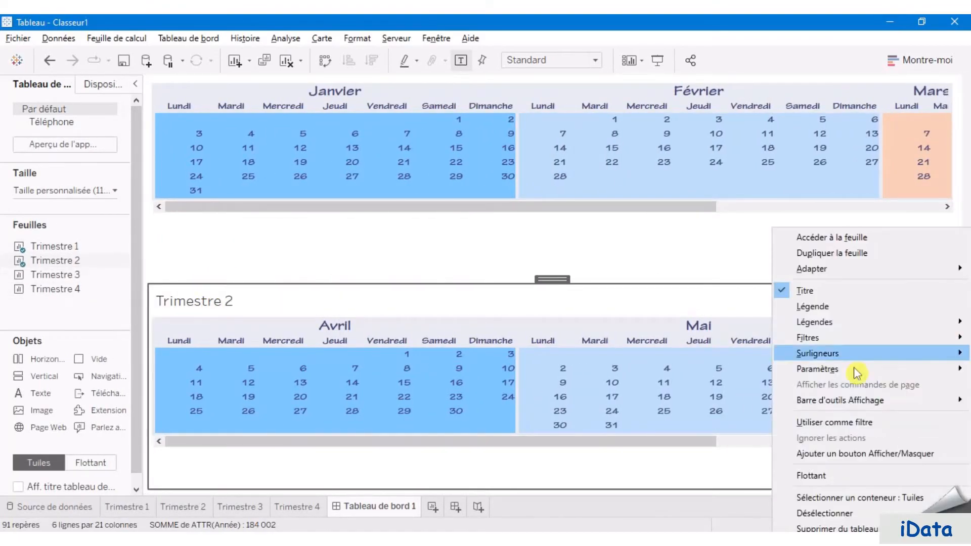
pyautogui.click(804, 291)
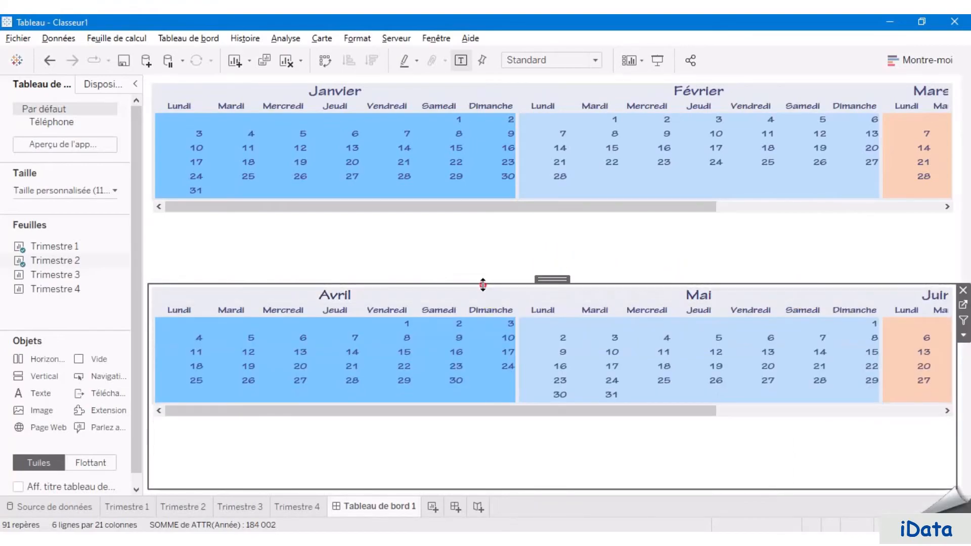
pyautogui.moveTo(481, 282); pyautogui.dragTo(470, 218)
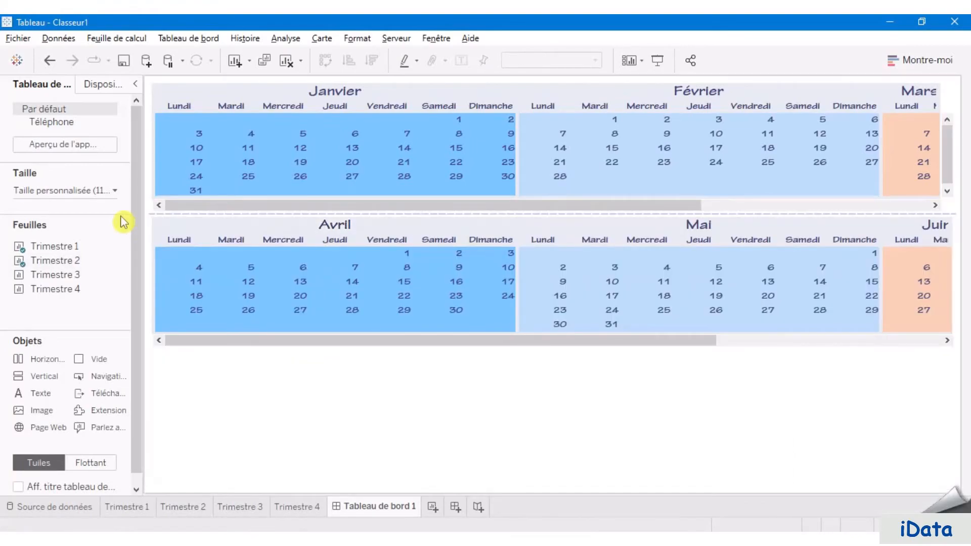
# Stack the Trimestre 3 and Trimestre 4 sheets below Trimestre 2 in the dashboard, hiding the Trimestre 3 title.
pyautogui.moveTo(40, 275)
pyautogui.mouseDown()
pyautogui.moveTo(374, 334)
pyautogui.moveTo(478, 408)
pyautogui.moveTo(527, 380)
pyautogui.mouseUp()
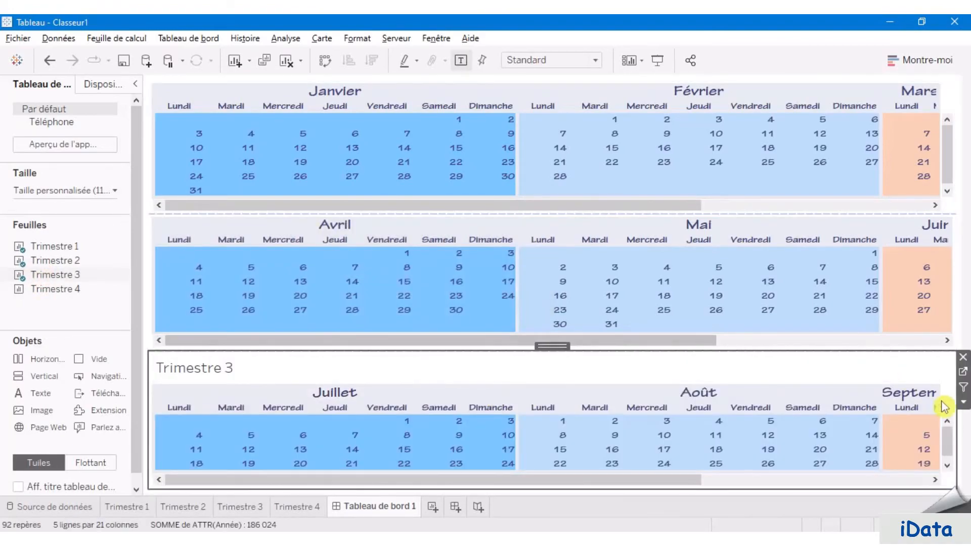
pyautogui.click(963, 402)
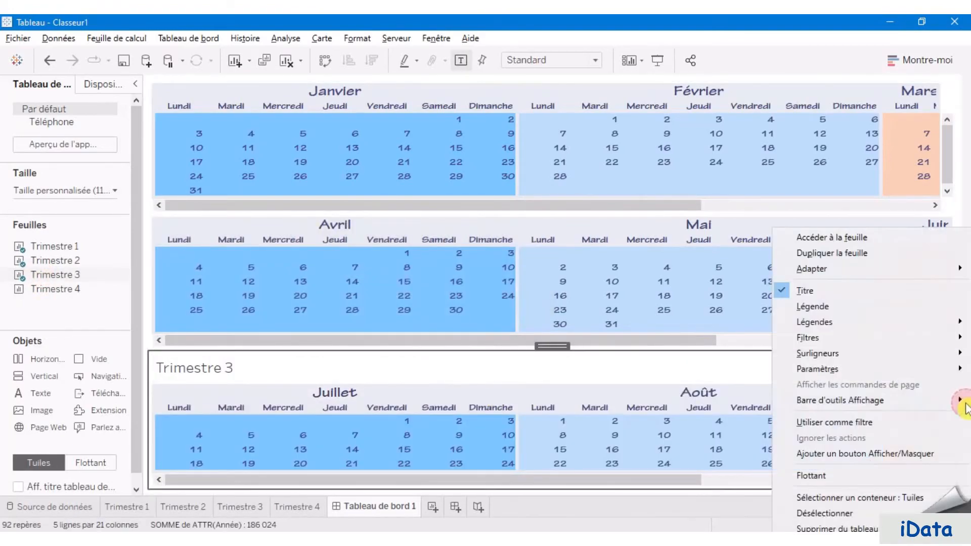
pyautogui.click(822, 291)
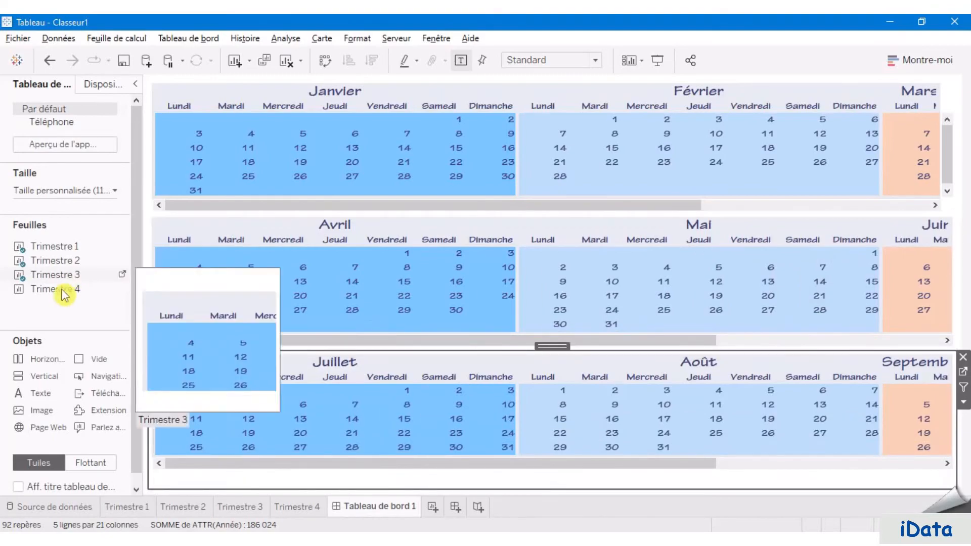
pyautogui.moveTo(47, 288); pyautogui.dragTo(468, 457)
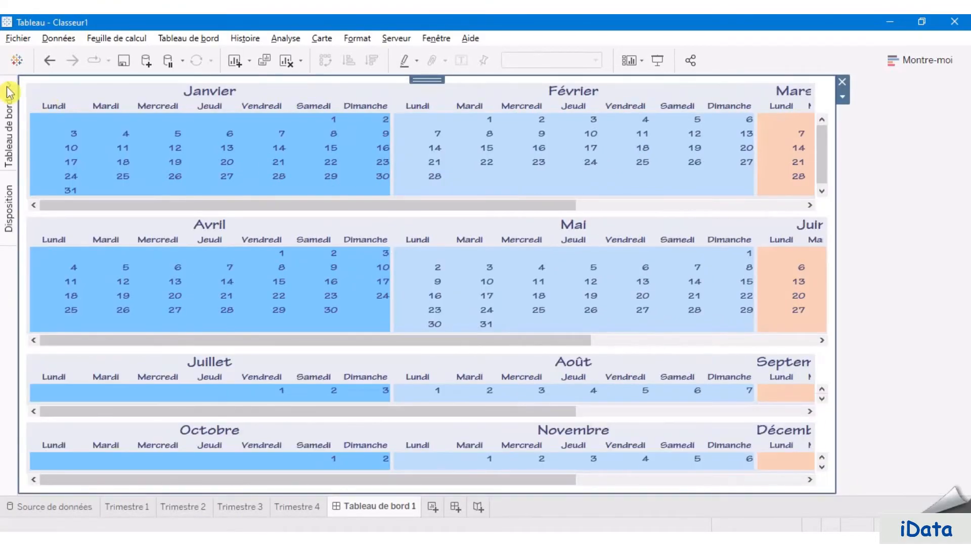
# Set the background of the dashboard's tiled container to the custom colour #e6ecf0.
pyautogui.click(9, 92)
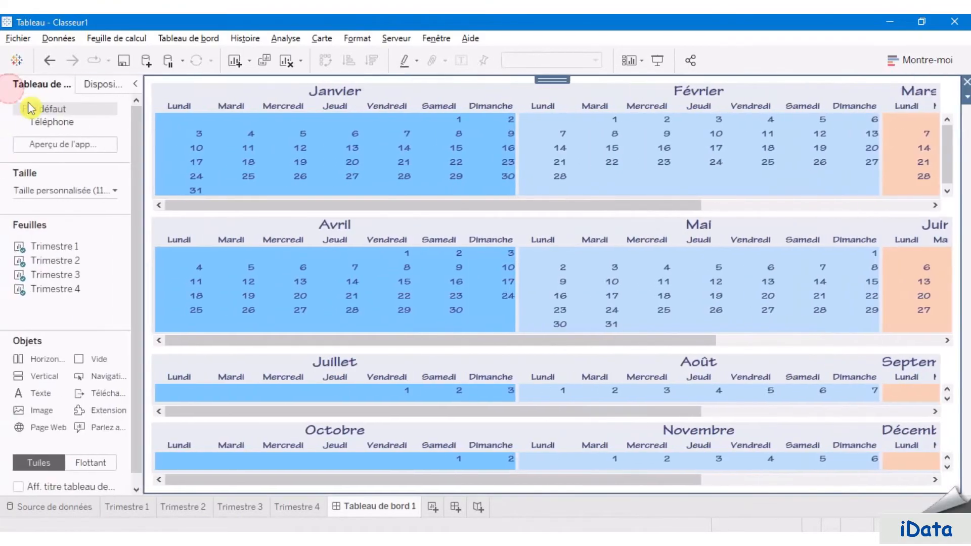
pyautogui.click(94, 84)
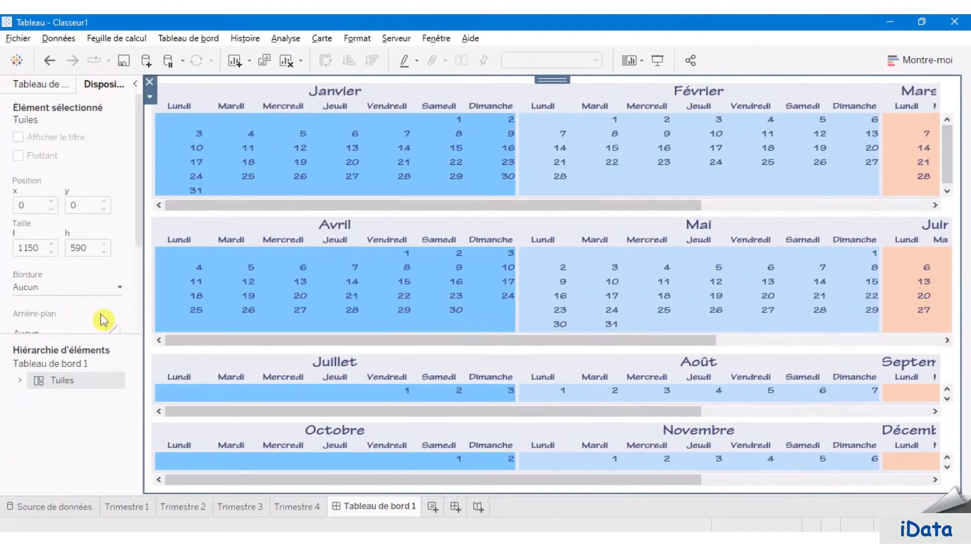
pyautogui.click(116, 328)
pyautogui.click(77, 350)
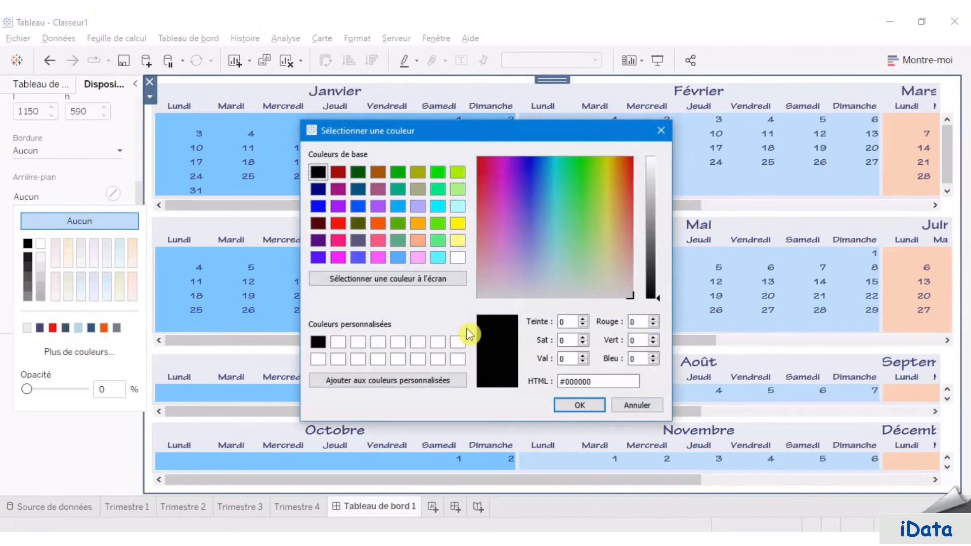
pyautogui.moveTo(617, 381); pyautogui.dragTo(561, 384)
pyautogui.write('#ebebf5')
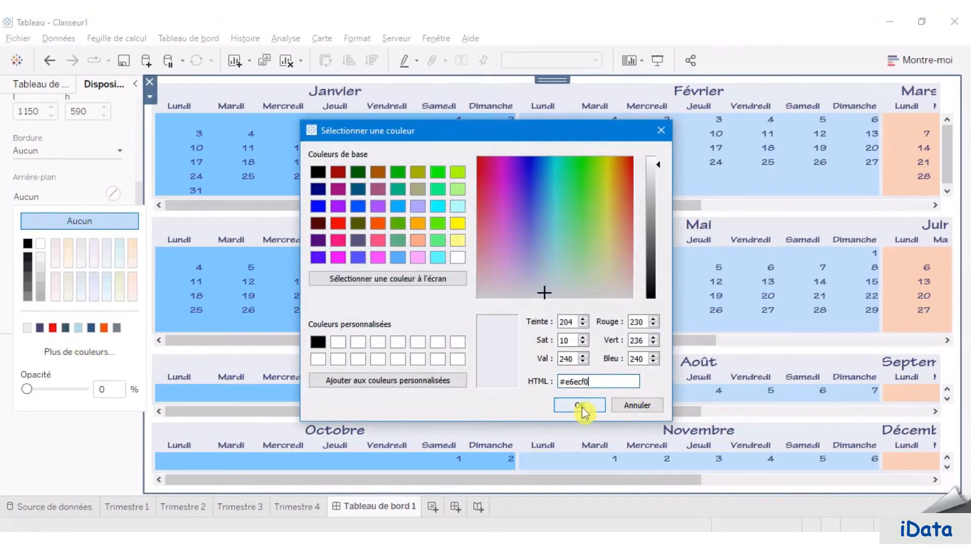
pyautogui.click(580, 407)
pyautogui.click(135, 84)
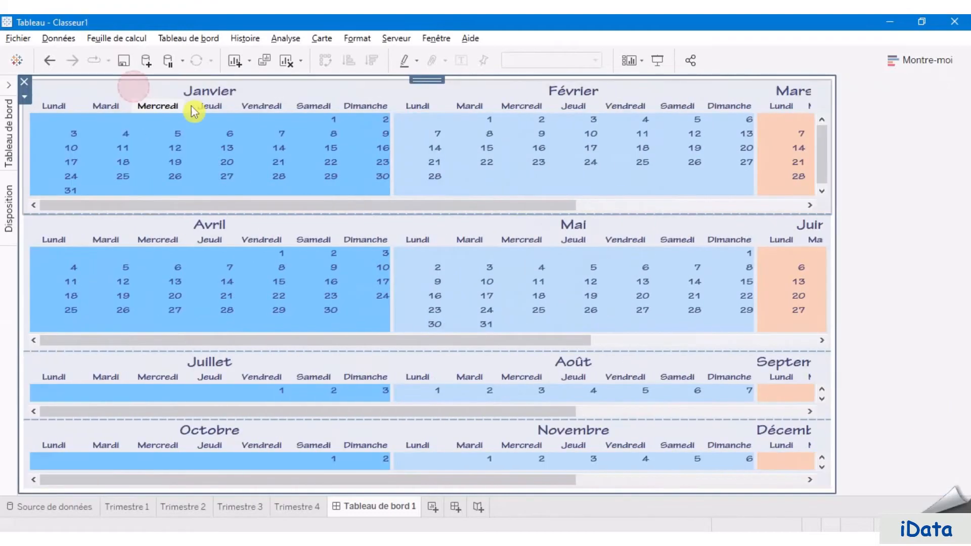
pyautogui.click(918, 233)
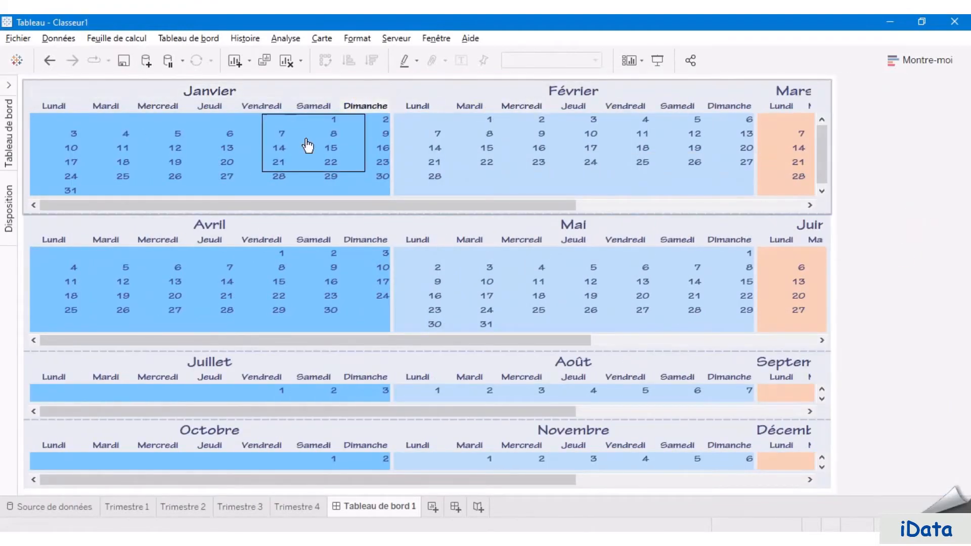
# Set the fit of the Trimestre 1 sheet in the dashboard to Vue entière.
pyautogui.click(31, 210)
pyautogui.click(595, 62)
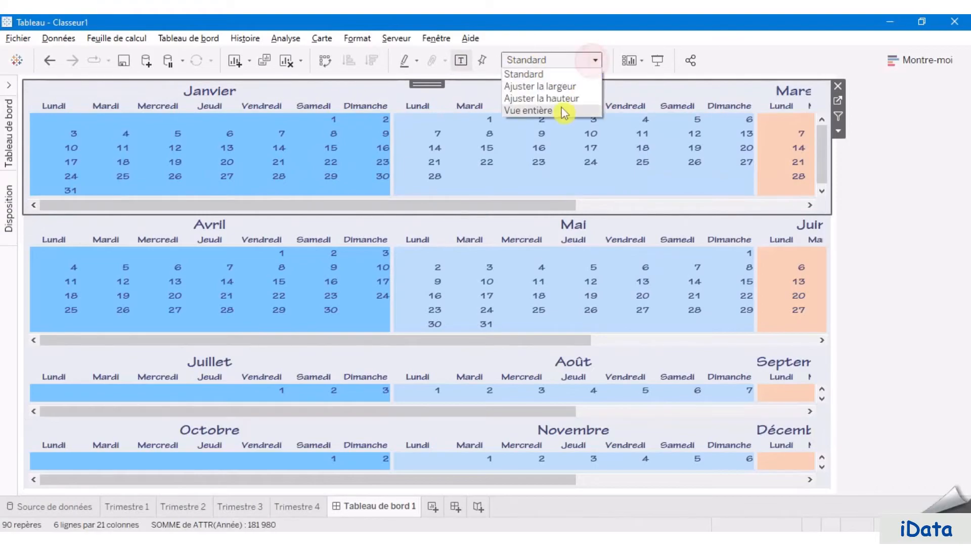
pyautogui.click(562, 111)
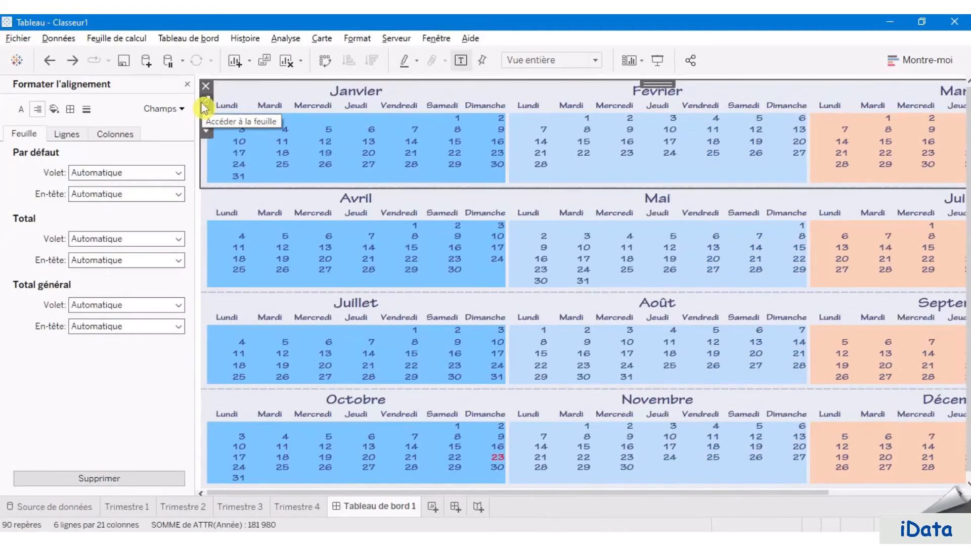
# Set the default pane alignment of the Trimestre 1 sheet to horizontally centred.
pyautogui.rightClick(239, 130)
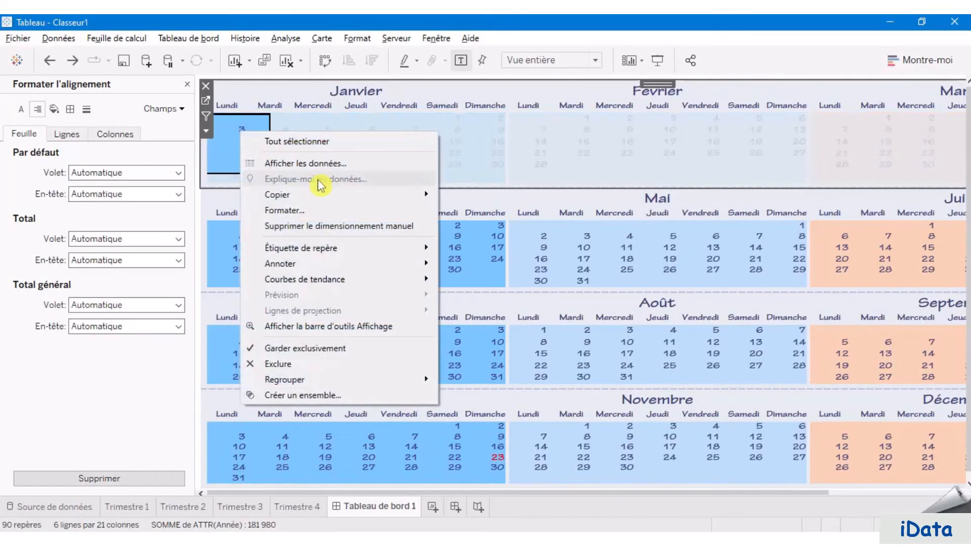
pyautogui.click(257, 210)
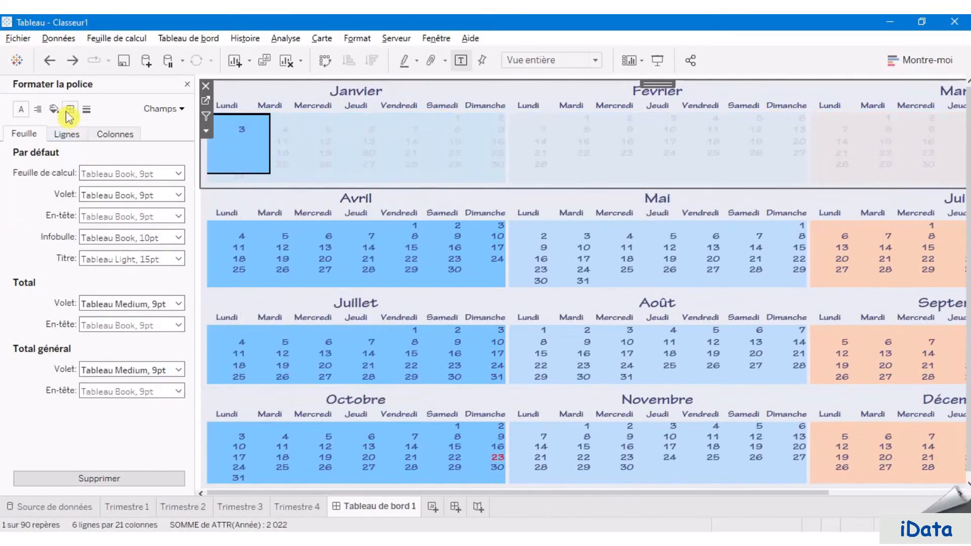
pyautogui.click(38, 109)
pyautogui.click(101, 172)
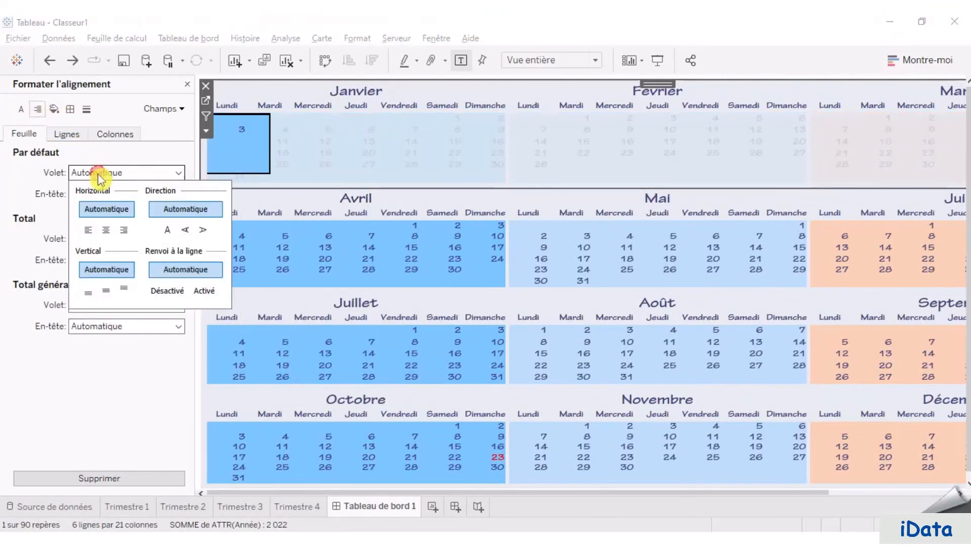
pyautogui.click(107, 231)
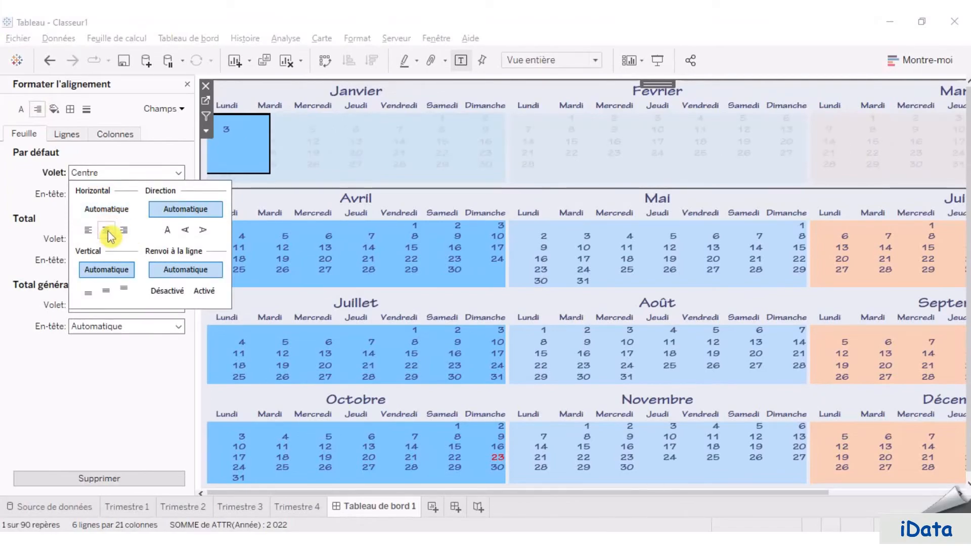
pyautogui.click(152, 392)
pyautogui.moveTo(226, 126)
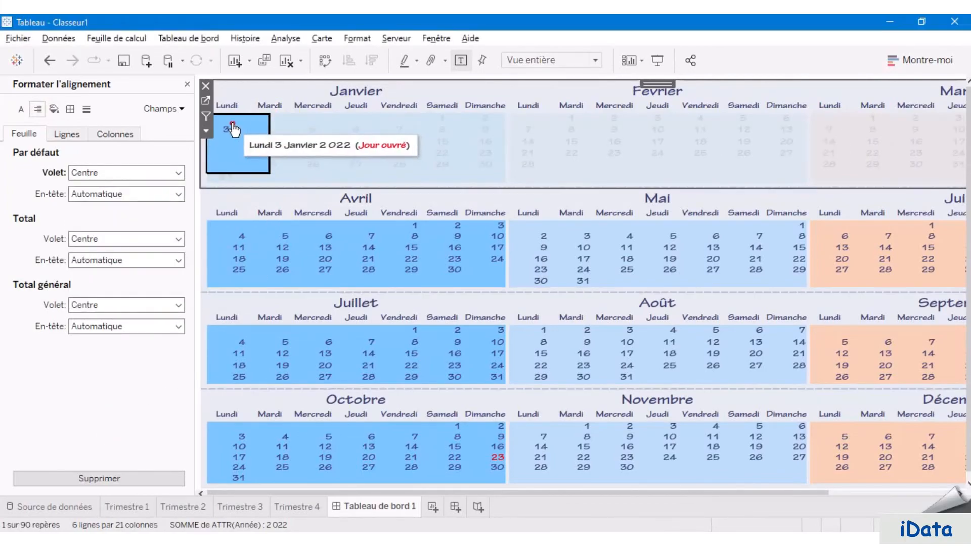
# Rename the dashboard Tableau de bord 1 as Calendrier.
pyautogui.click(395, 513)
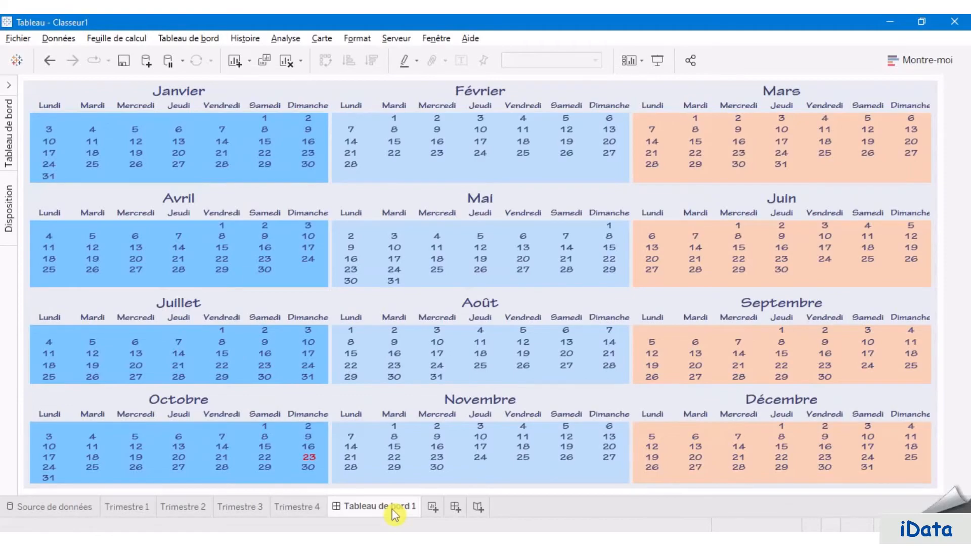
pyautogui.doubleClick(394, 513)
pyautogui.write('Calendrier')
pyautogui.click(529, 508)
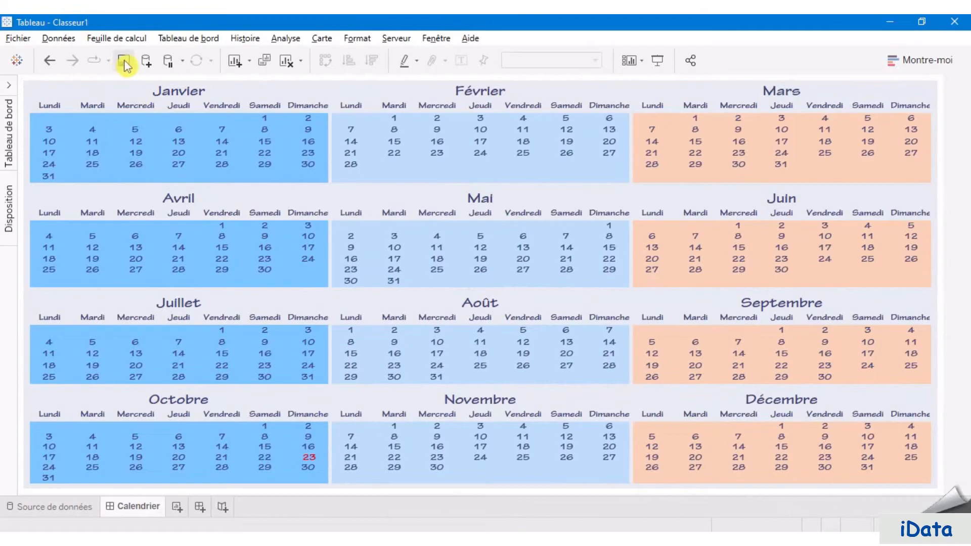
# Save the workbook under the name Calendrier as a Classeur Tableau (*.twb) in the folder 20221023.
pyautogui.click(125, 63)
pyautogui.doubleClick(133, 459)
pyautogui.click(134, 458)
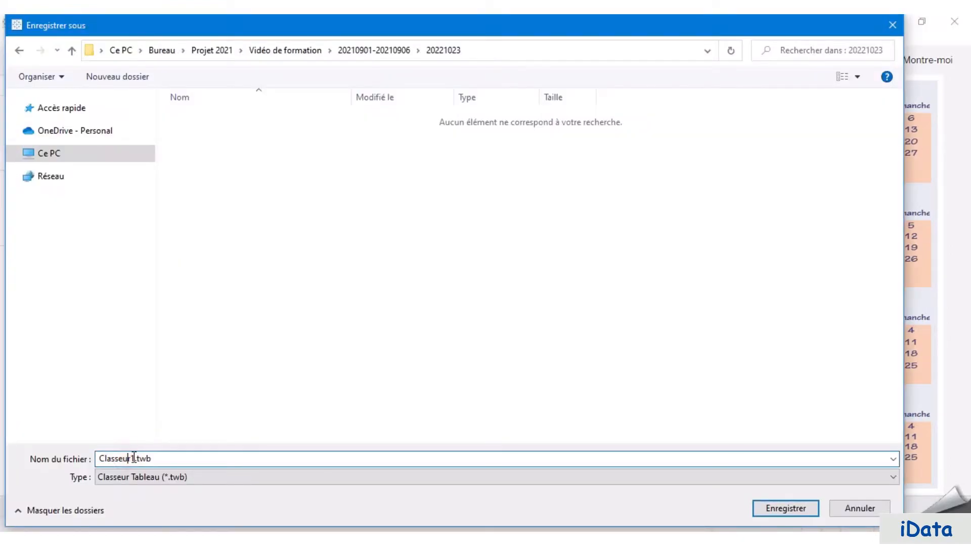
pyautogui.doubleClick(135, 458)
pyautogui.click(776, 512)
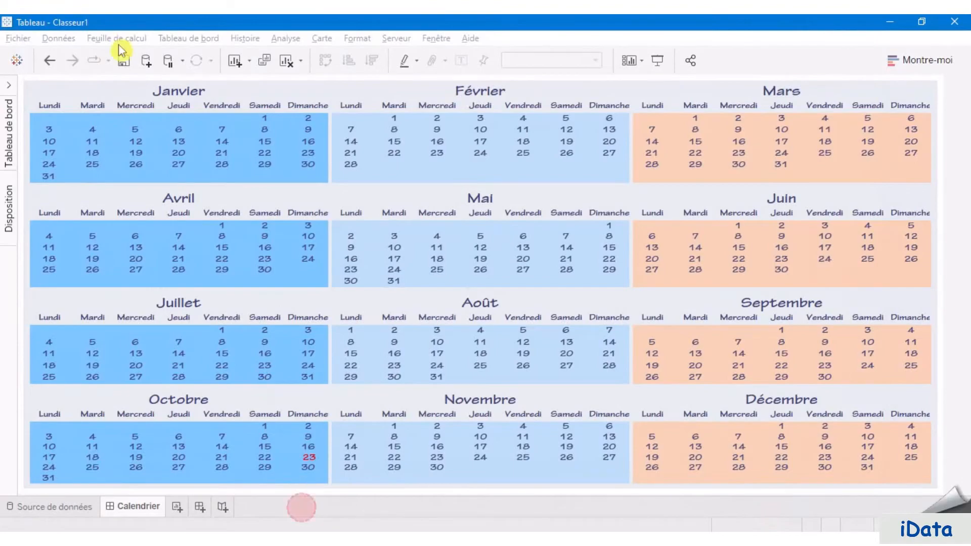
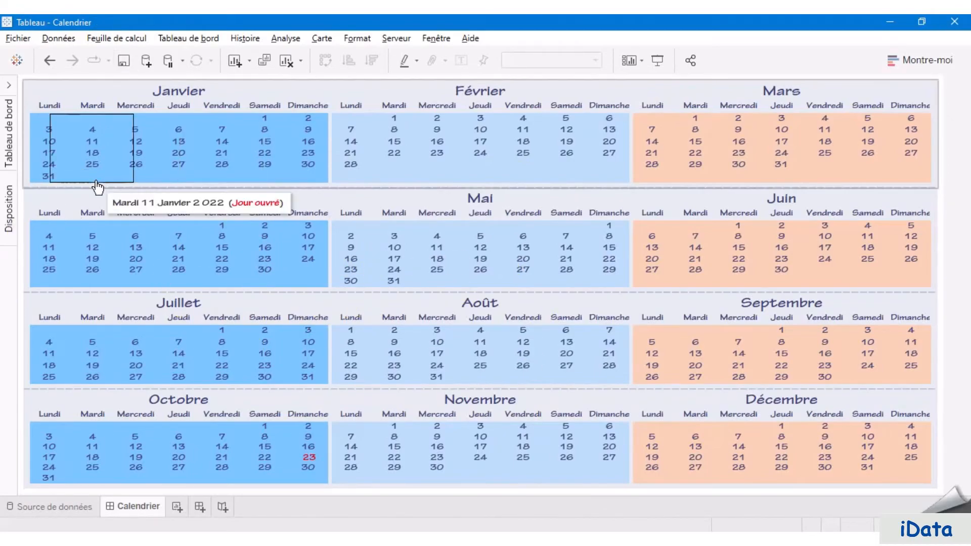
# Show the Année parameter control on the dashboard from the January–March calendar sheet.
pyautogui.click(28, 98)
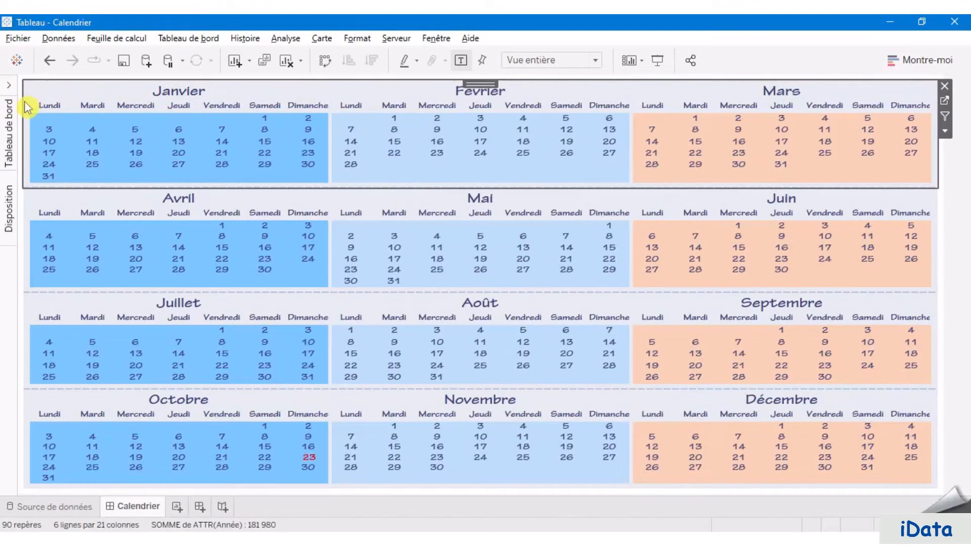
pyautogui.click(945, 132)
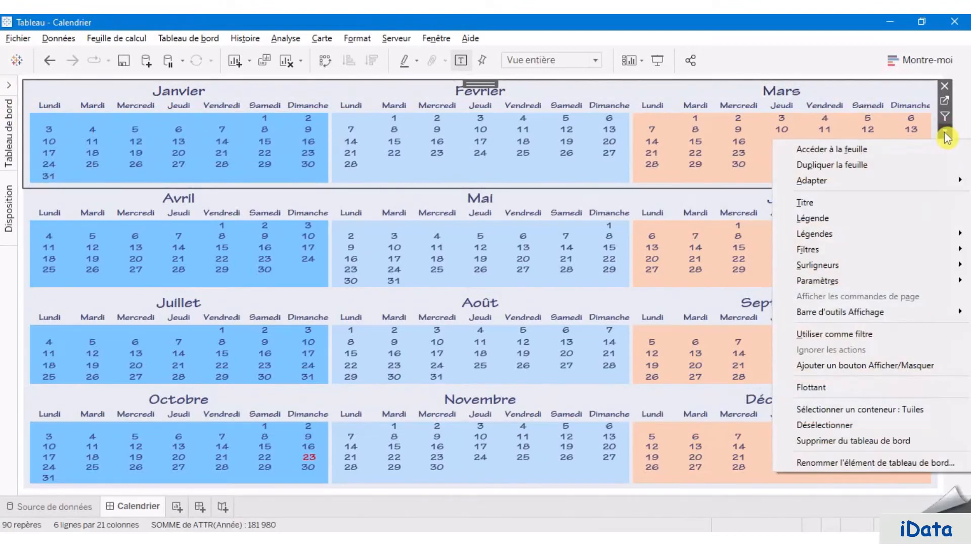
pyautogui.moveTo(804, 280)
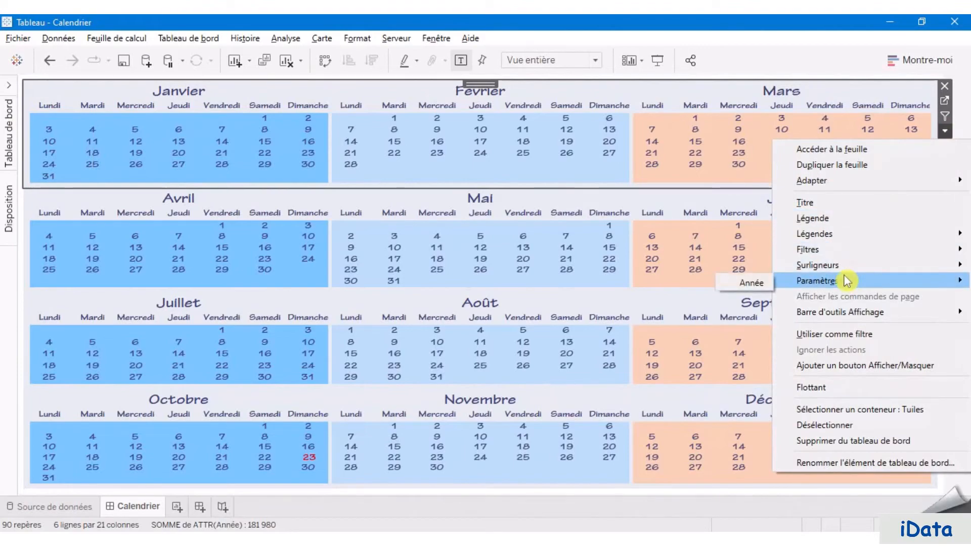
pyautogui.click(753, 284)
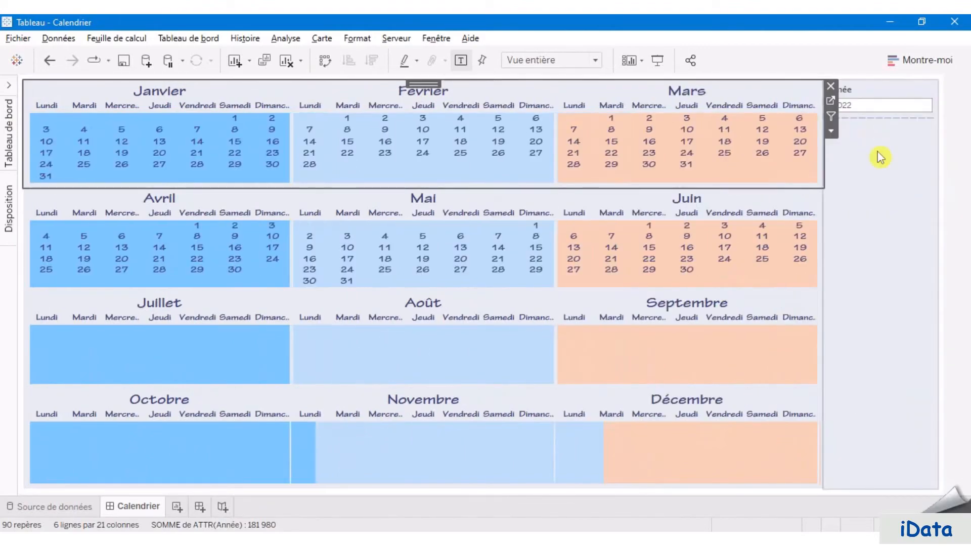
# Set the Année parameter to 2021.
pyautogui.click(867, 173)
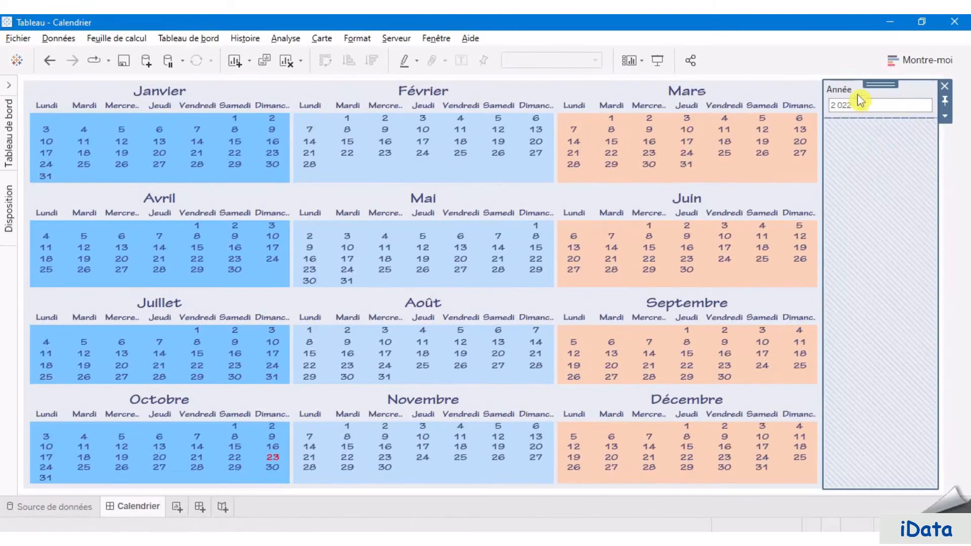
pyautogui.click(862, 105)
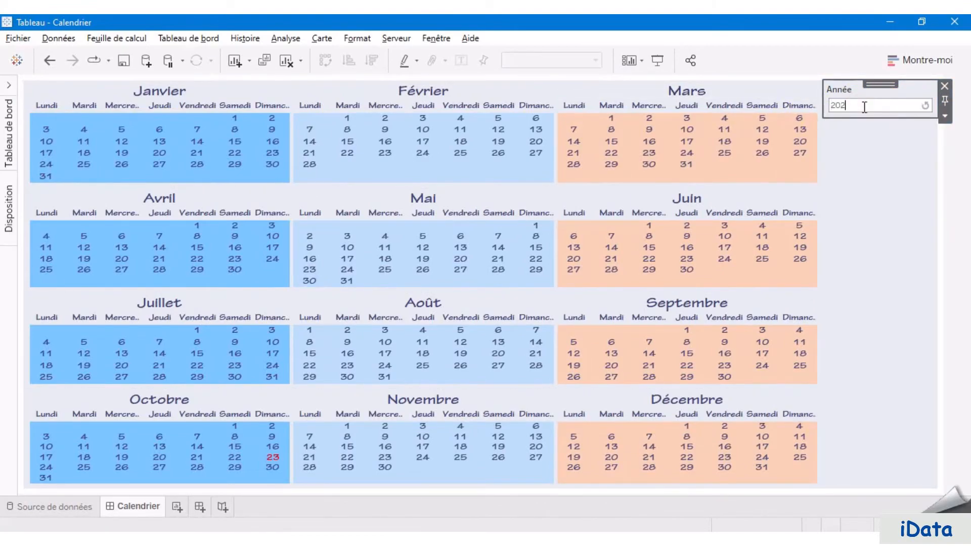
pyautogui.press('Return')
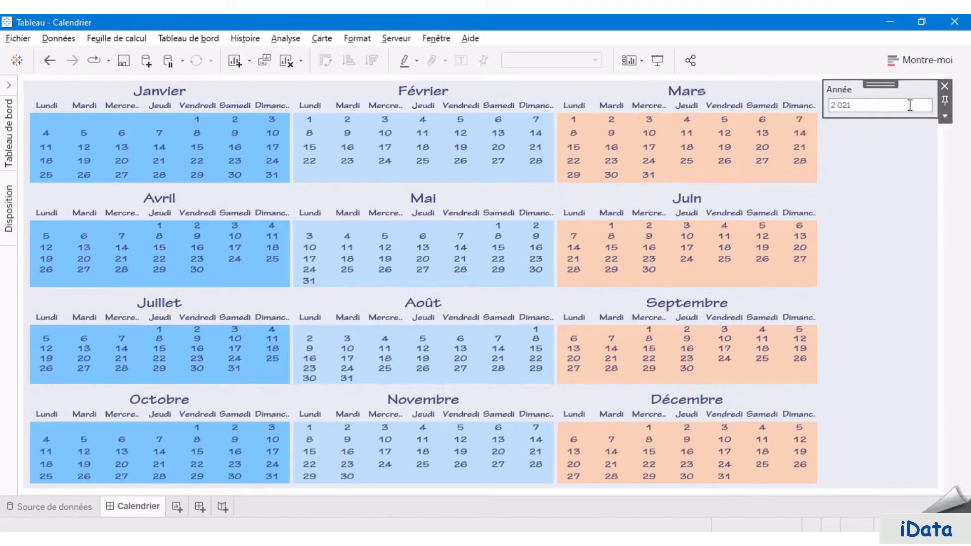
# Make the container holding the Année parameter control floating.
pyautogui.click(949, 118)
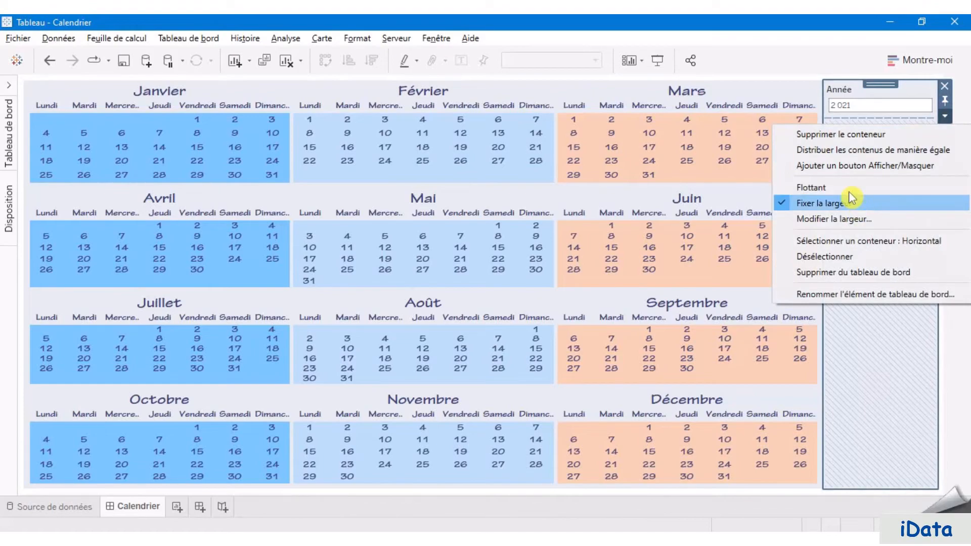
pyautogui.click(830, 185)
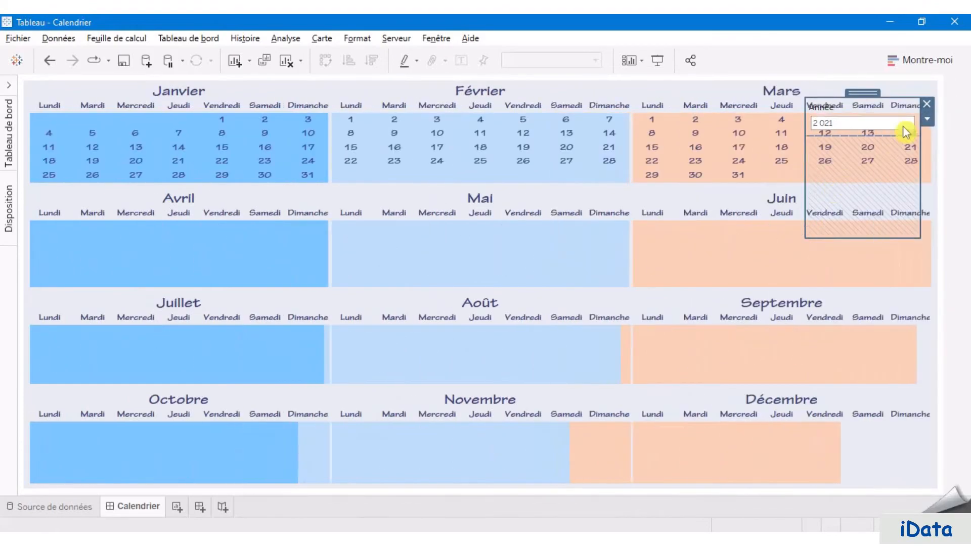
# Hide the title of the Année parameter control and place the control in the dashboard's upper-right corner beside the Mars heading.
pyautogui.click(928, 136)
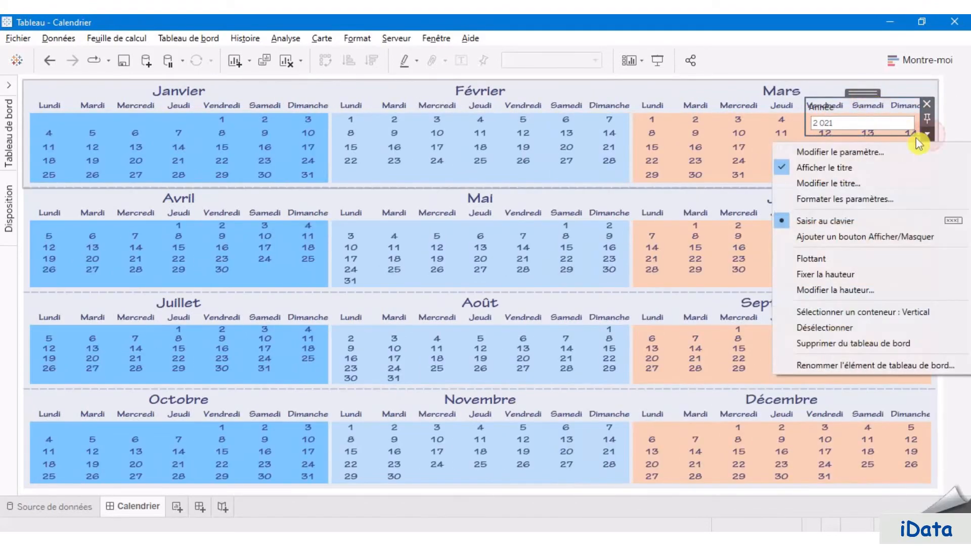
pyautogui.click(873, 173)
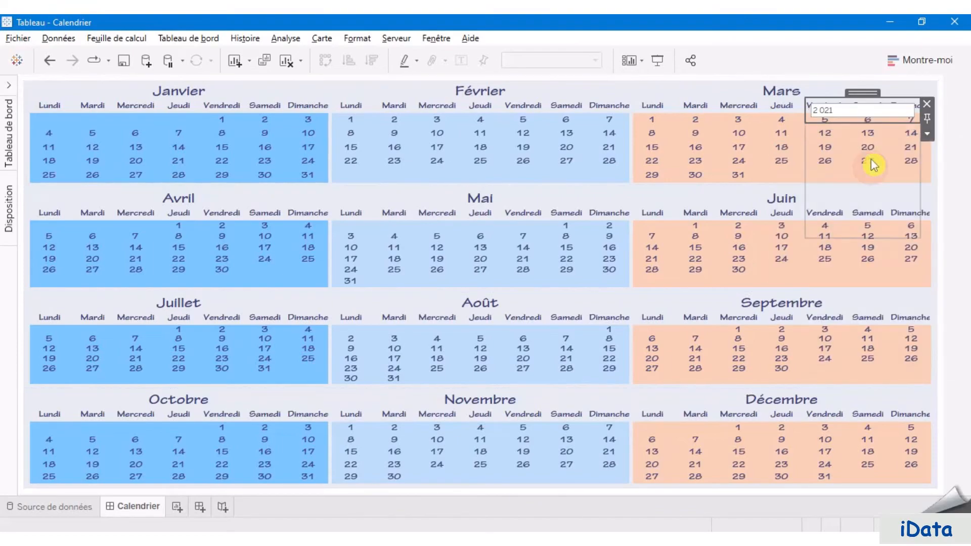
pyautogui.moveTo(865, 96); pyautogui.dragTo(895, 88)
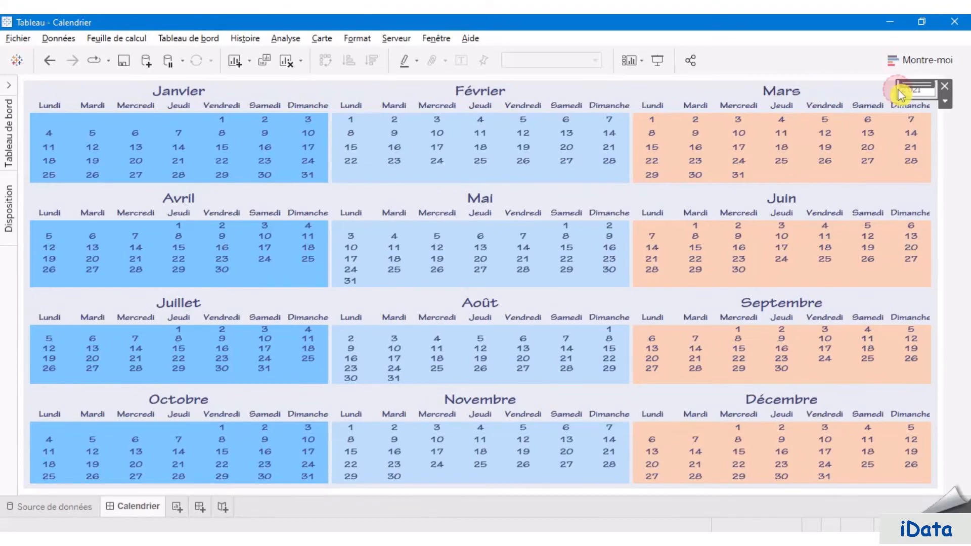
# Set the Année parameter to 2022 and add a show/hide button for its control.
pyautogui.click(900, 87)
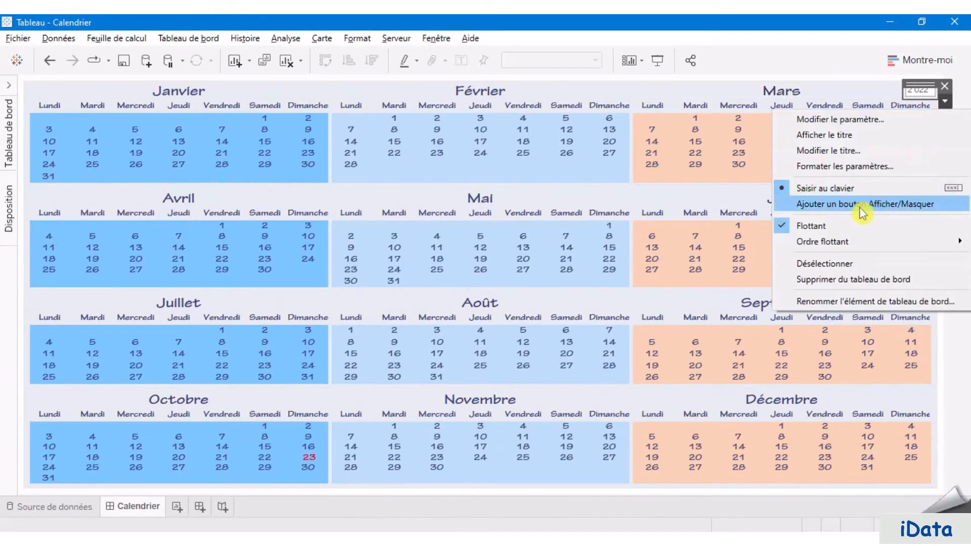
pyautogui.click(887, 204)
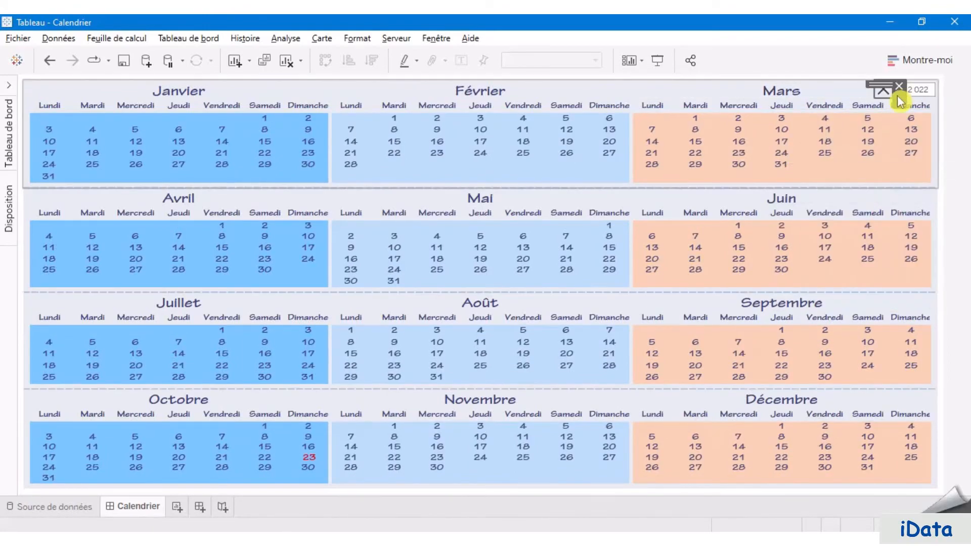
pyautogui.click(962, 103)
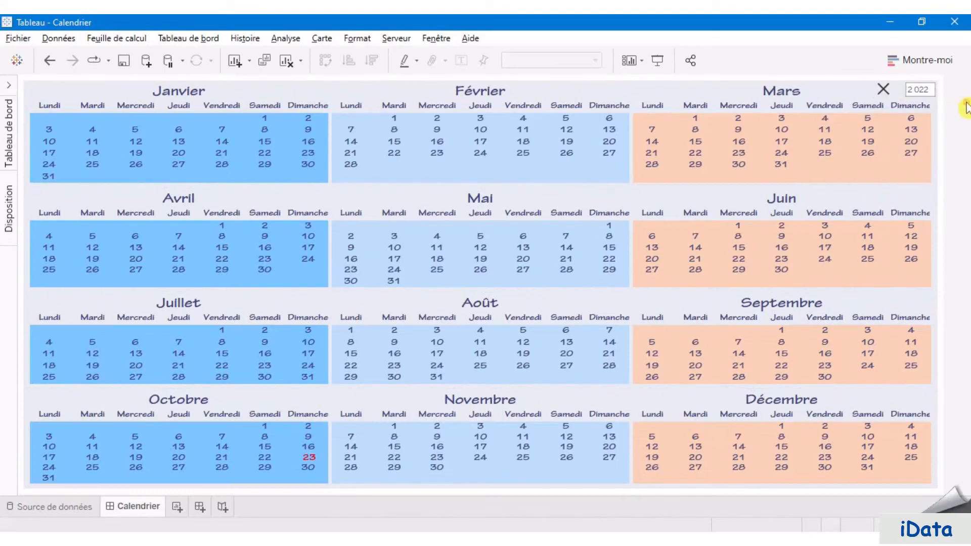
# Test the show/hide button by hiding the Année control and showing it again.
pyautogui.keyDown('alt'); pyautogui.click(883, 89); pyautogui.keyUp('alt')
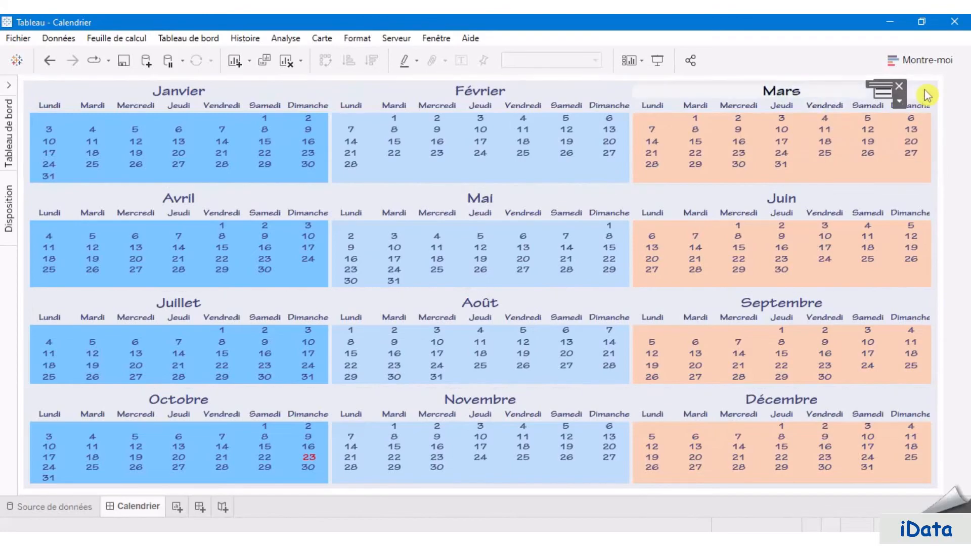
pyautogui.click(965, 109)
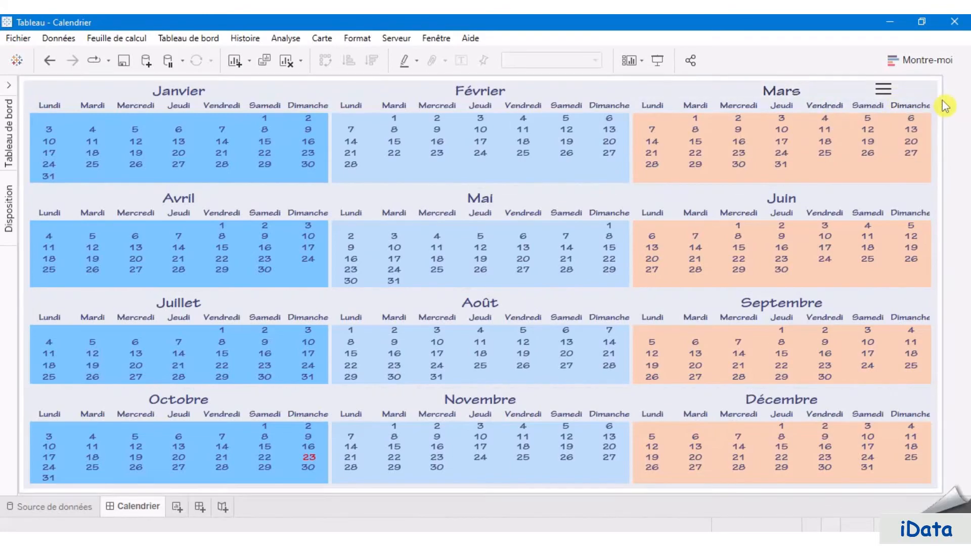
pyautogui.click(882, 96)
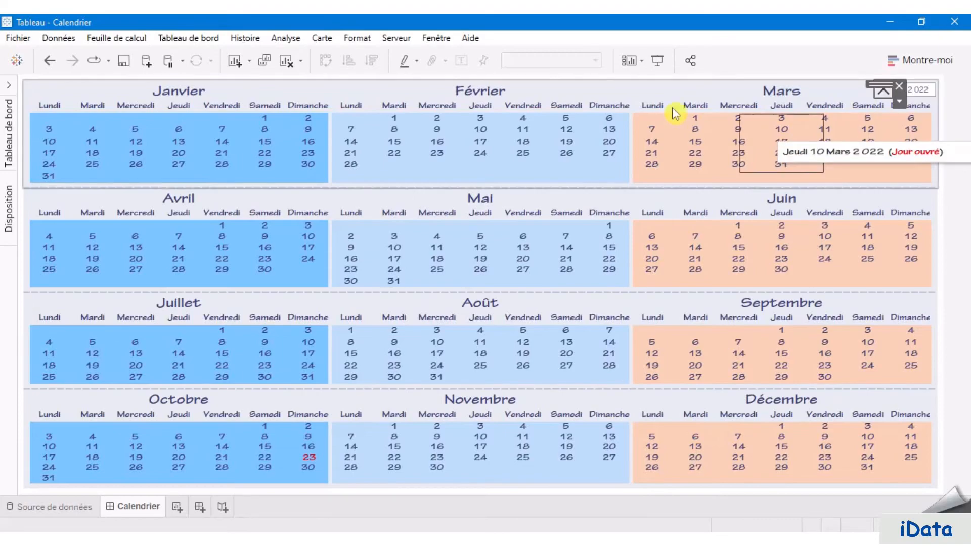
pyautogui.click(966, 114)
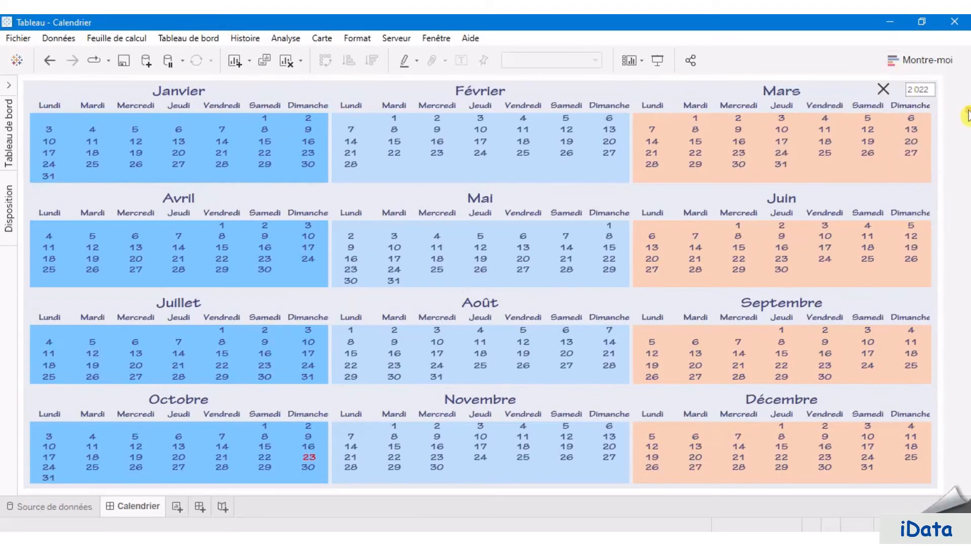
# Edit the Année show/hide button and set its style to Bouton de texte.
pyautogui.click(884, 94)
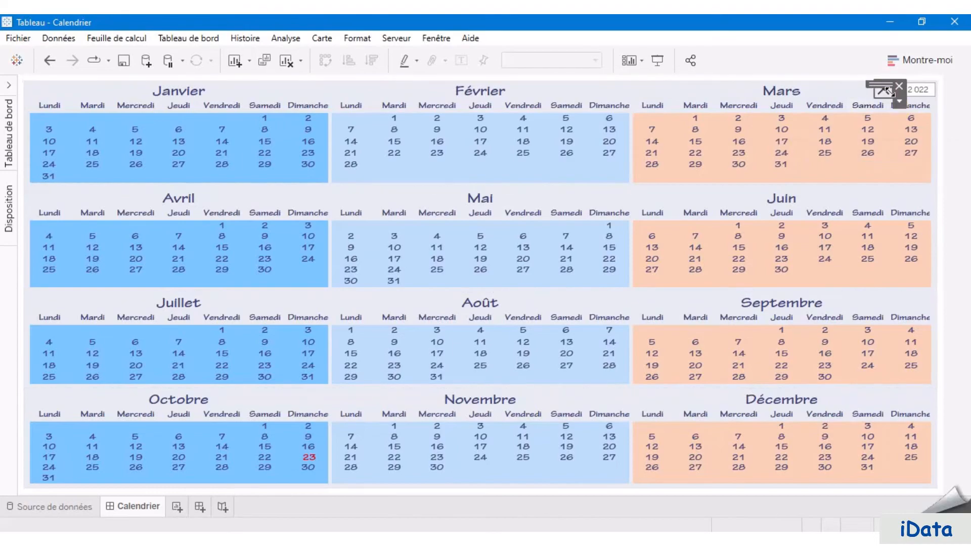
pyautogui.click(899, 101)
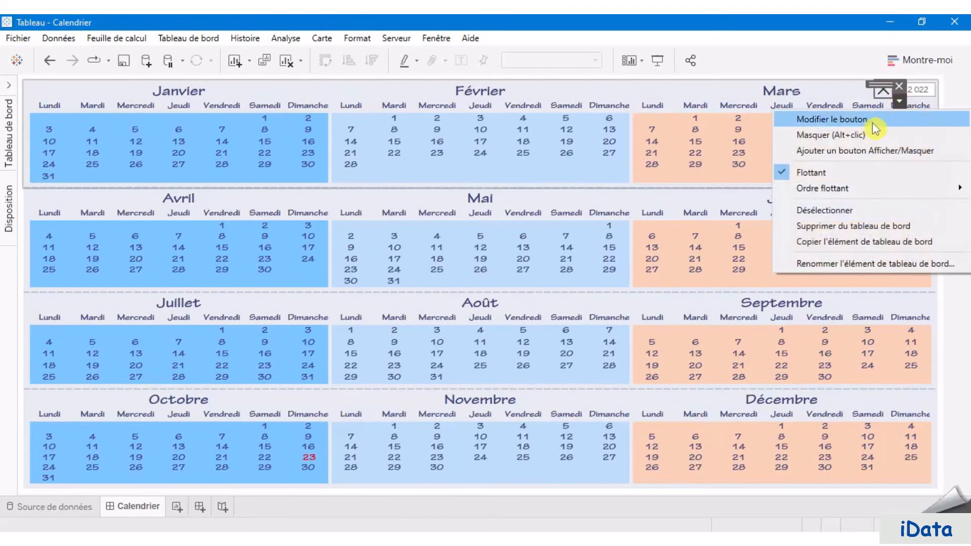
pyautogui.click(880, 118)
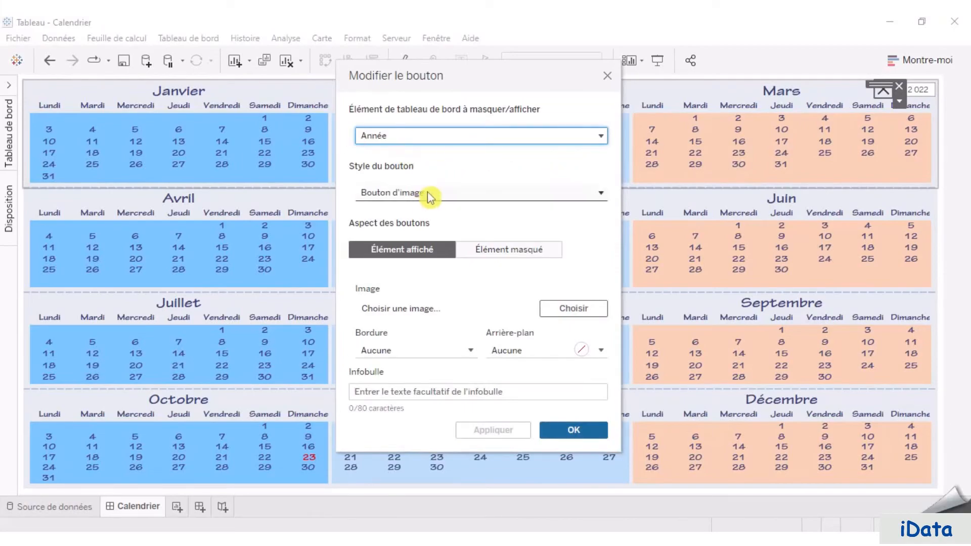
pyautogui.click(410, 196)
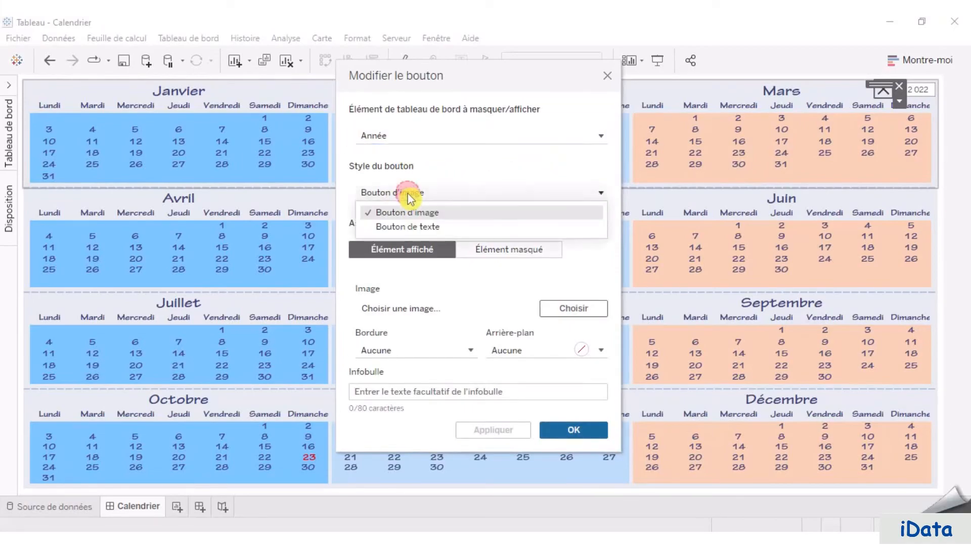
pyautogui.click(415, 228)
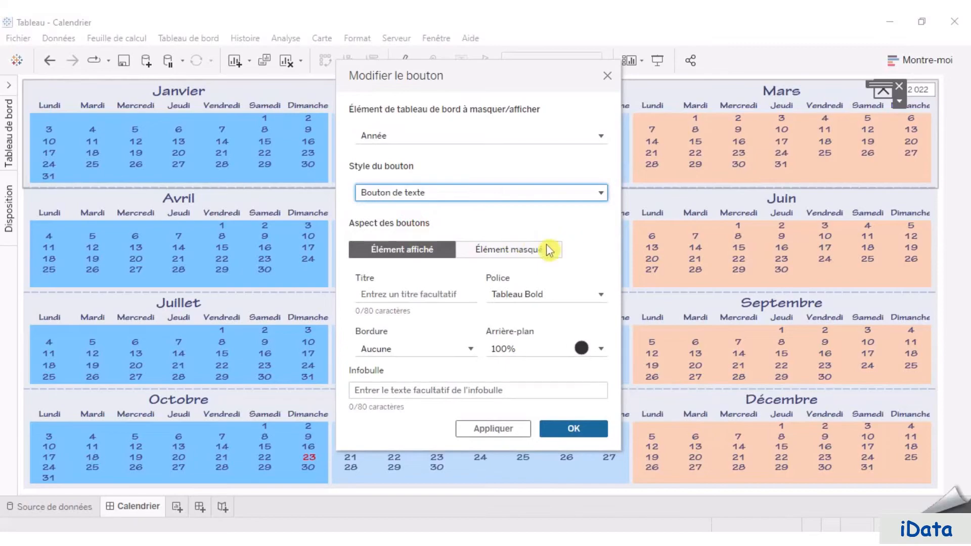
# Give the button's Élément affiché state the title Année and the font Tekton Pro.
pyautogui.click(445, 294)
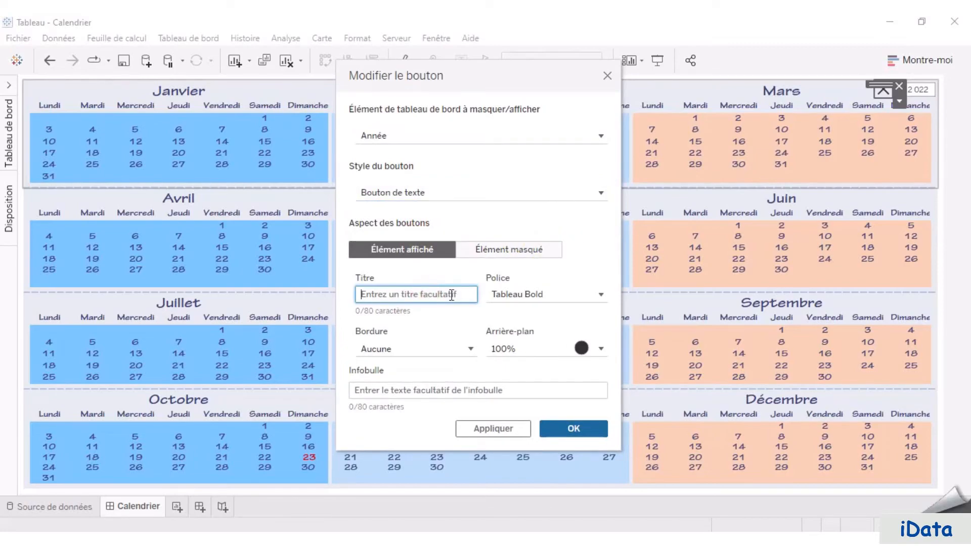
pyautogui.press('Tab')
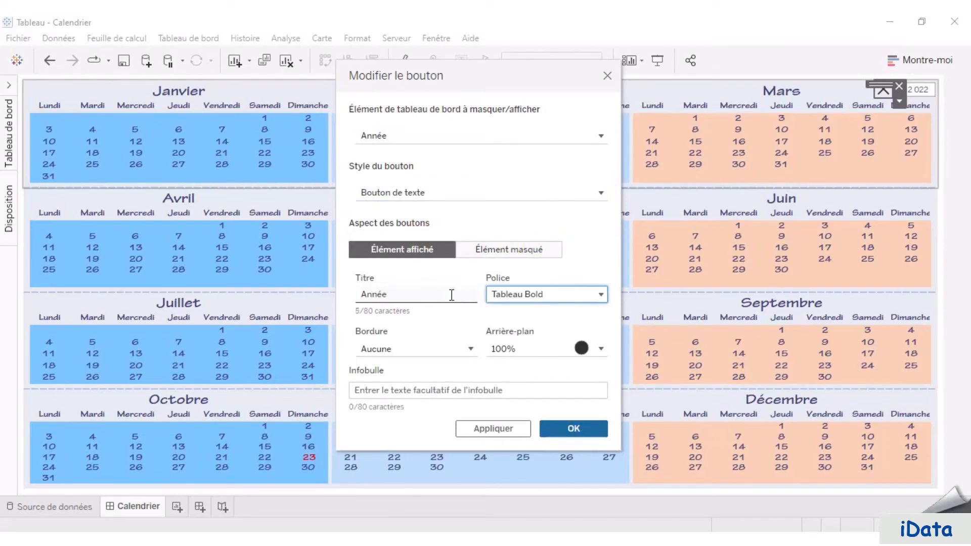
pyautogui.click(567, 293)
pyautogui.click(540, 321)
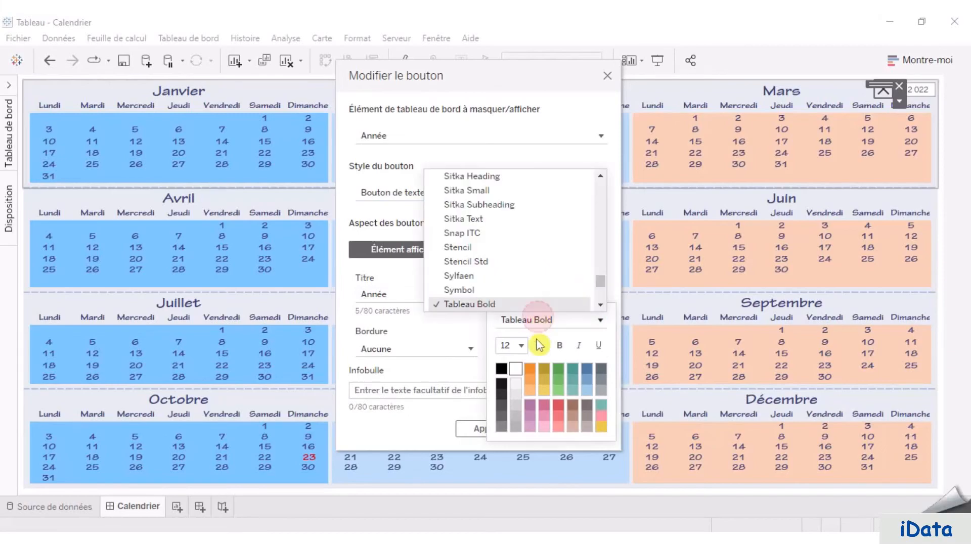
pyautogui.scroll(1, 500, 252)
pyautogui.scroll(-2, 504, 245)
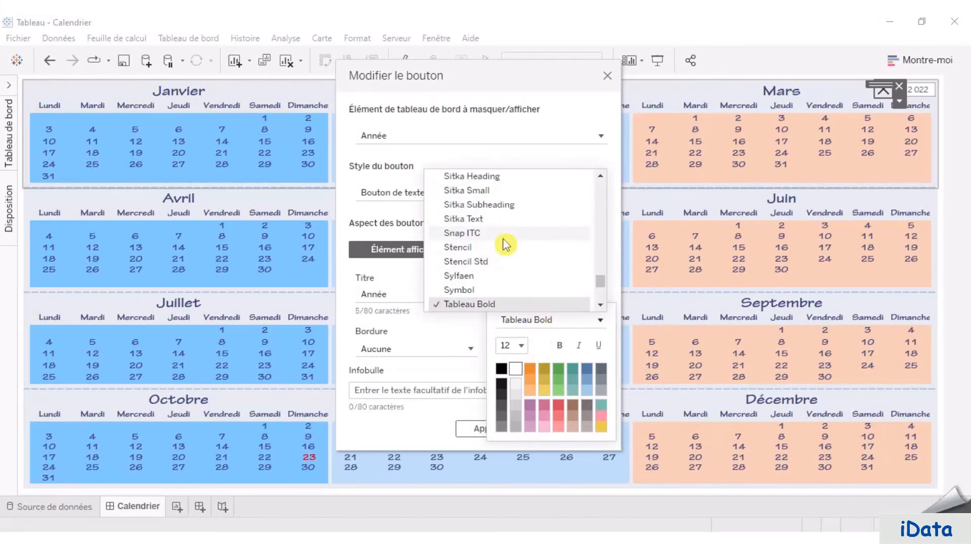
pyautogui.scroll(-2, 529, 263)
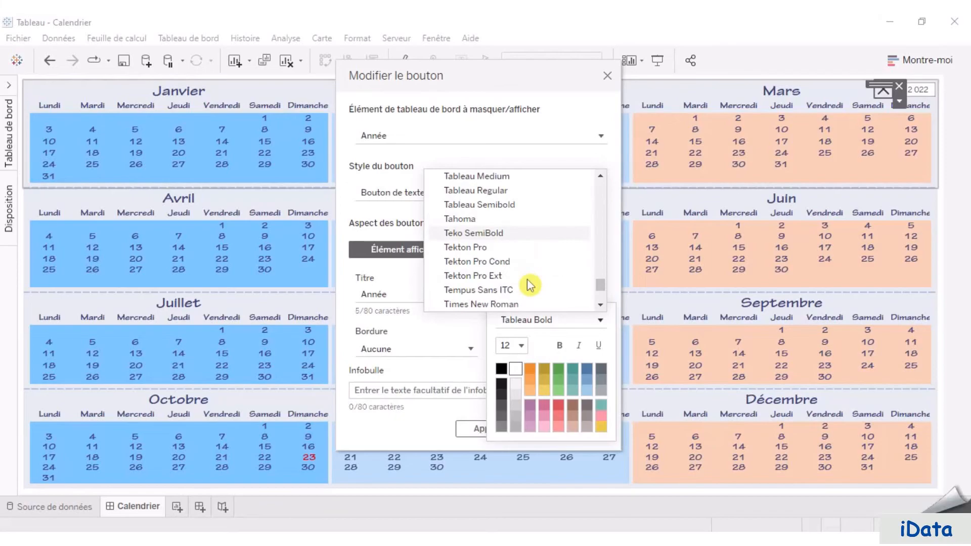
pyautogui.click(520, 246)
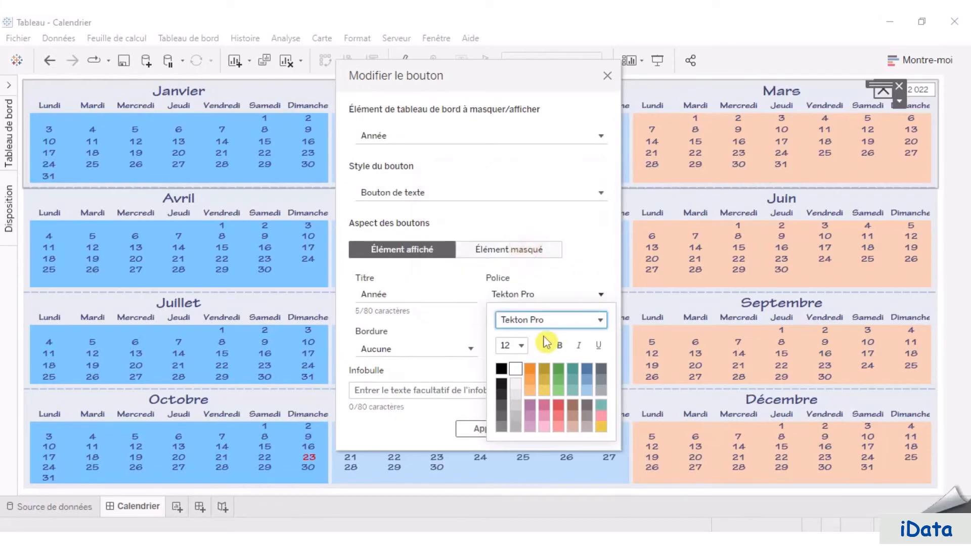
pyautogui.click(521, 346)
# Set the background colour of the button's Élément affiché state to #e6ecf0.
pyautogui.click(579, 348)
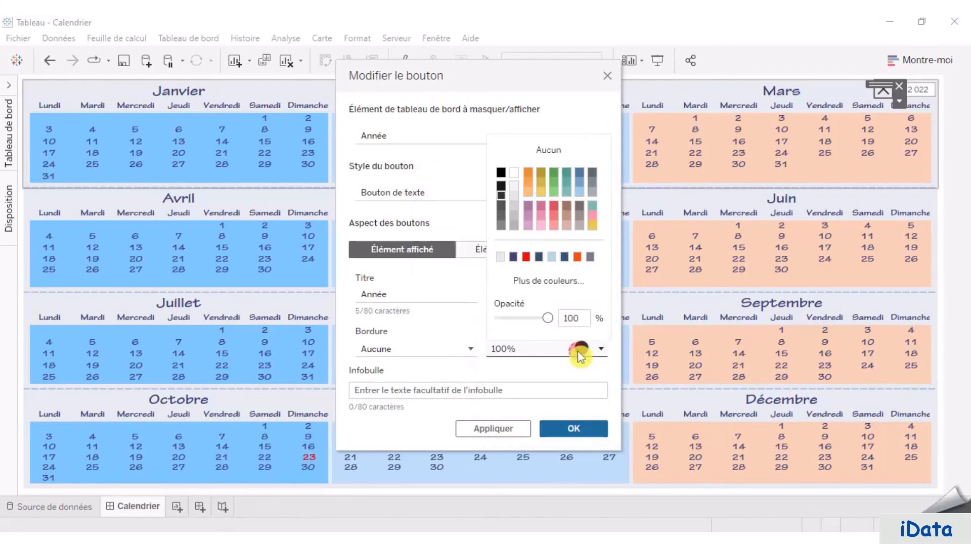
pyautogui.click(555, 284)
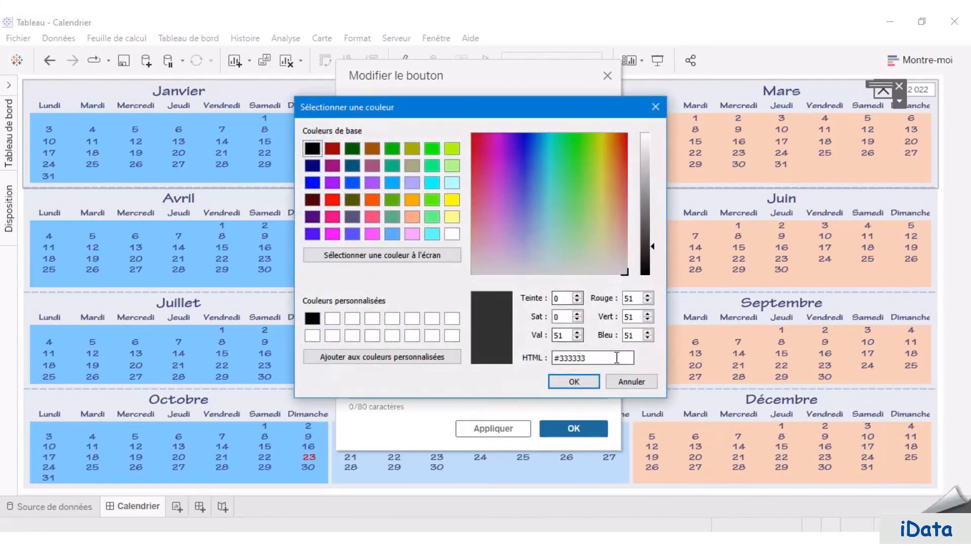
pyautogui.moveTo(616, 358); pyautogui.dragTo(516, 357)
pyautogui.write('#e6ecf0')
pyautogui.click(566, 381)
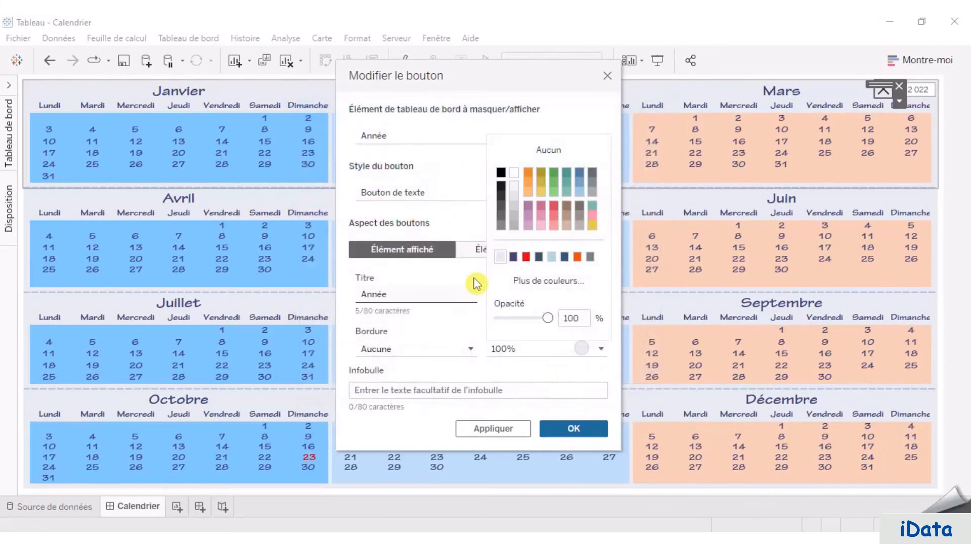
pyautogui.click(431, 282)
# Give the button's Élément masqué state the title Année and the font Tekton Pro.
pyautogui.click(492, 249)
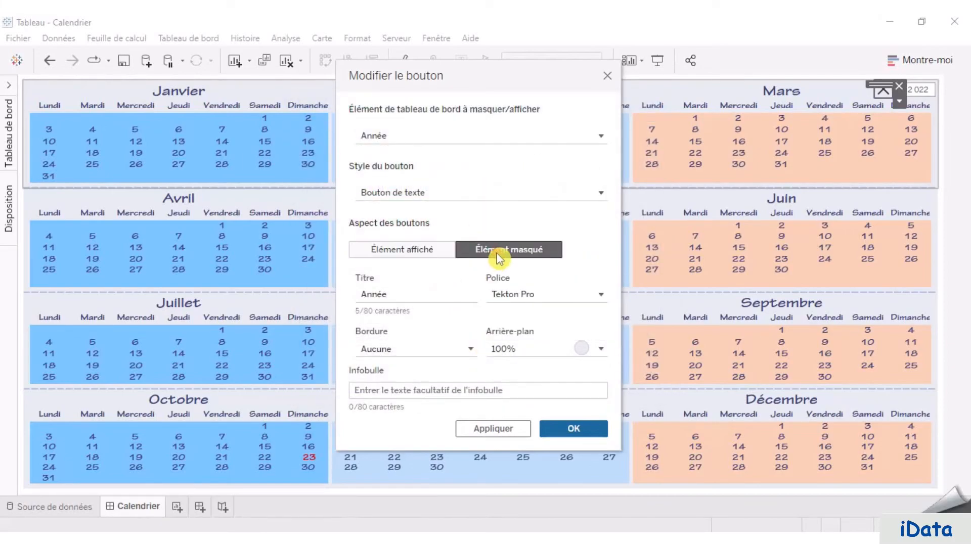
pyautogui.click(445, 296)
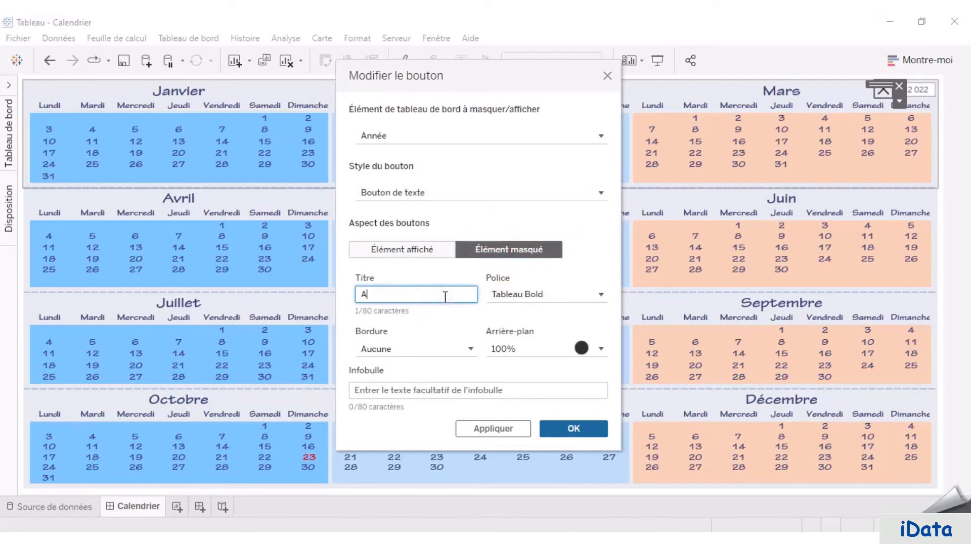
pyautogui.click(569, 295)
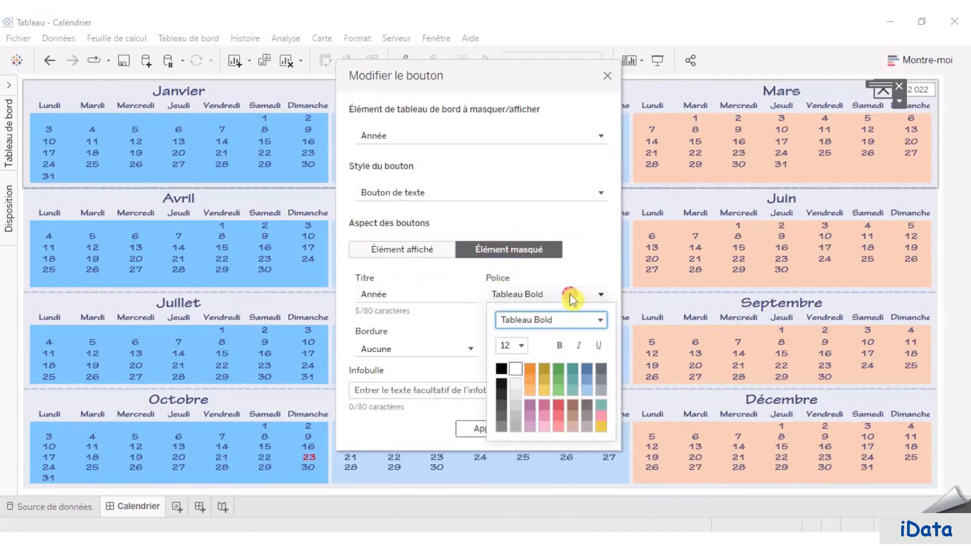
pyautogui.click(554, 323)
pyautogui.scroll(-4, 532, 286)
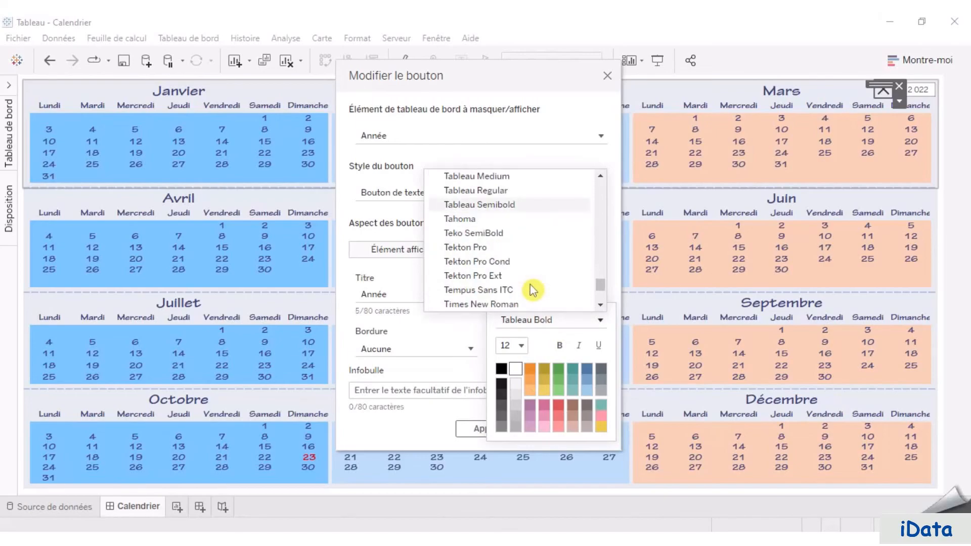
pyautogui.click(488, 248)
pyautogui.click(436, 284)
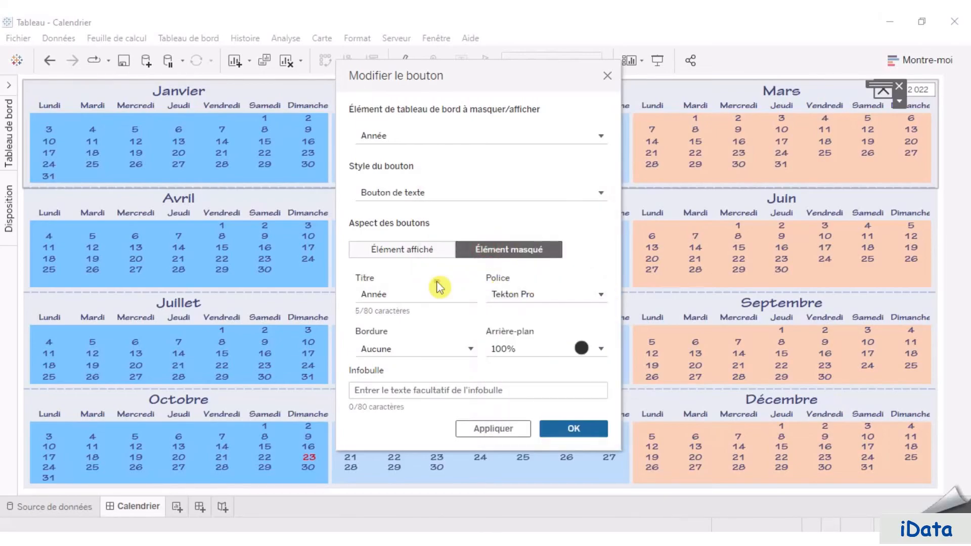
# Set the background colour of the Élément masqué state to #e6ecf0 and apply the button changes.
pyautogui.click(584, 349)
pyautogui.click(551, 282)
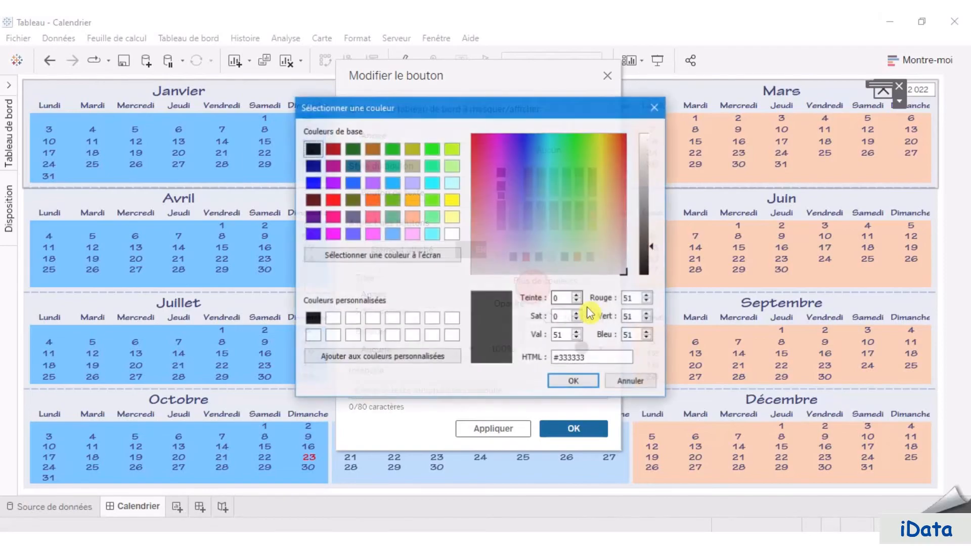
pyautogui.moveTo(595, 357); pyautogui.dragTo(498, 349)
pyautogui.hotkey('ctrl', 'v')
pyautogui.click(575, 383)
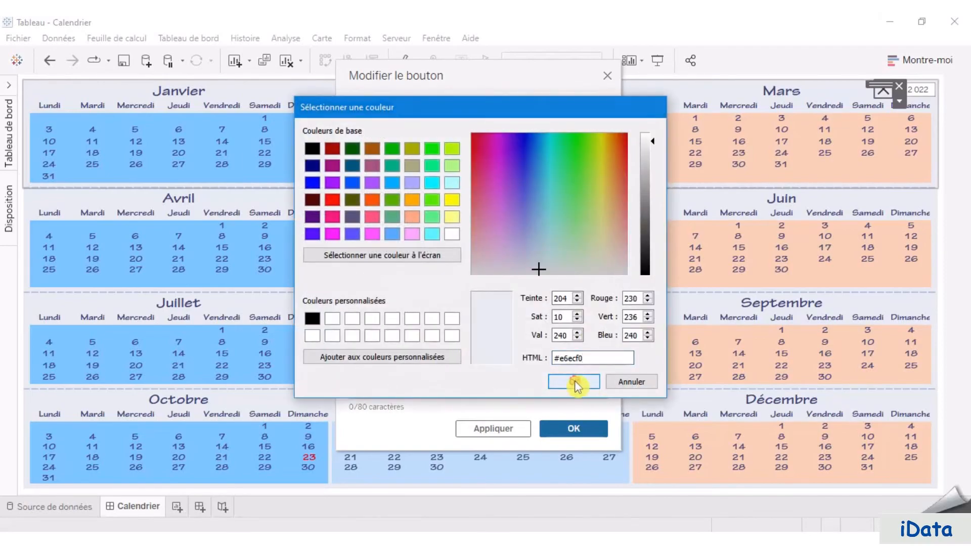
pyautogui.click(488, 429)
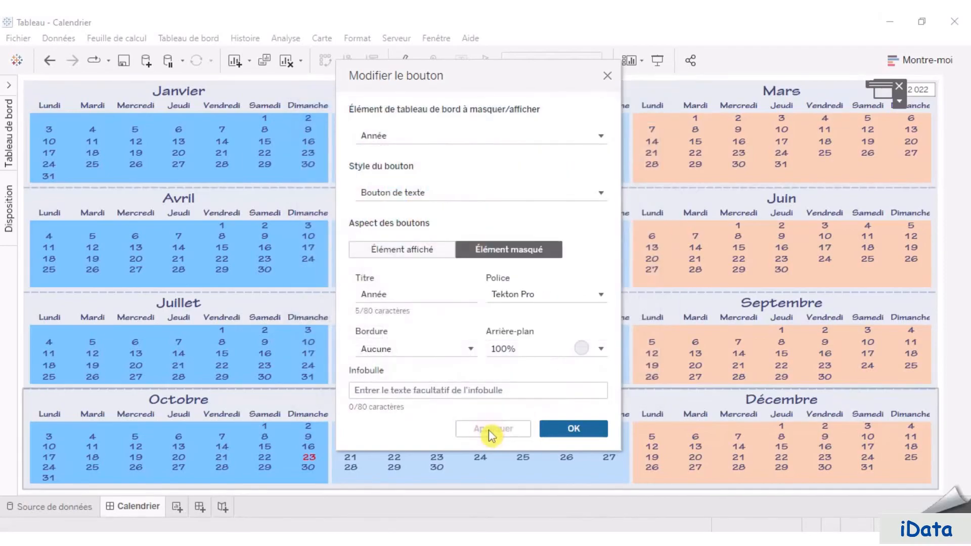
pyautogui.click(574, 429)
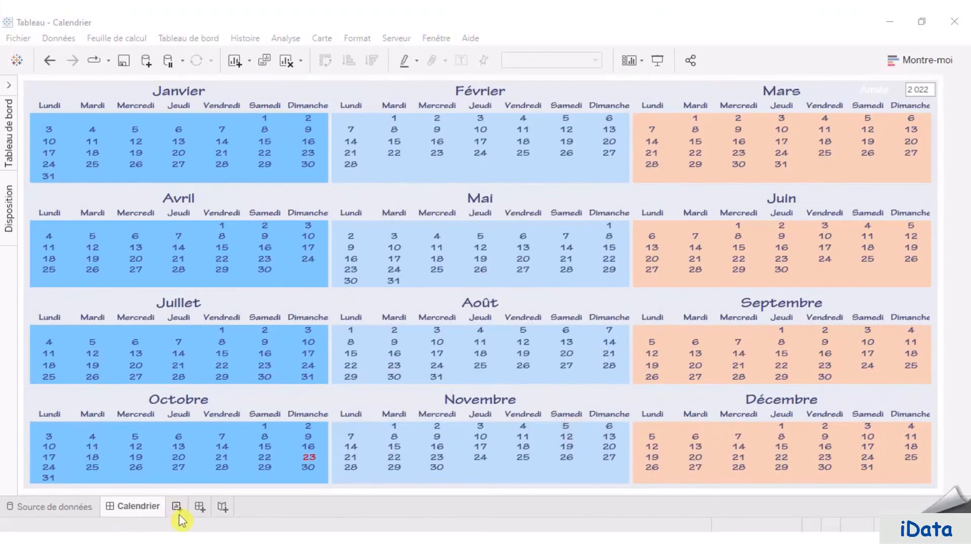
# Create a new worksheet named Année and display the calculated field Année as its text.
pyautogui.click(177, 507)
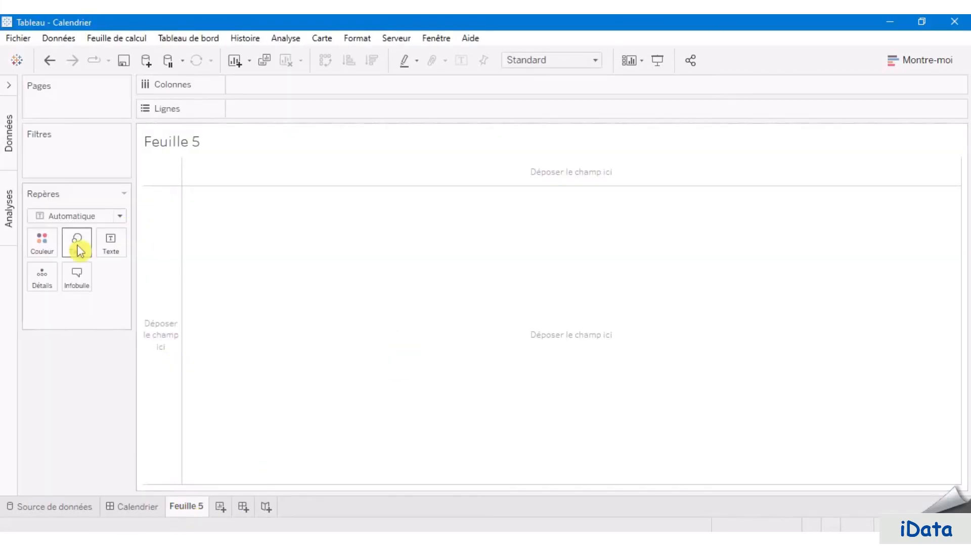
pyautogui.write('Année')
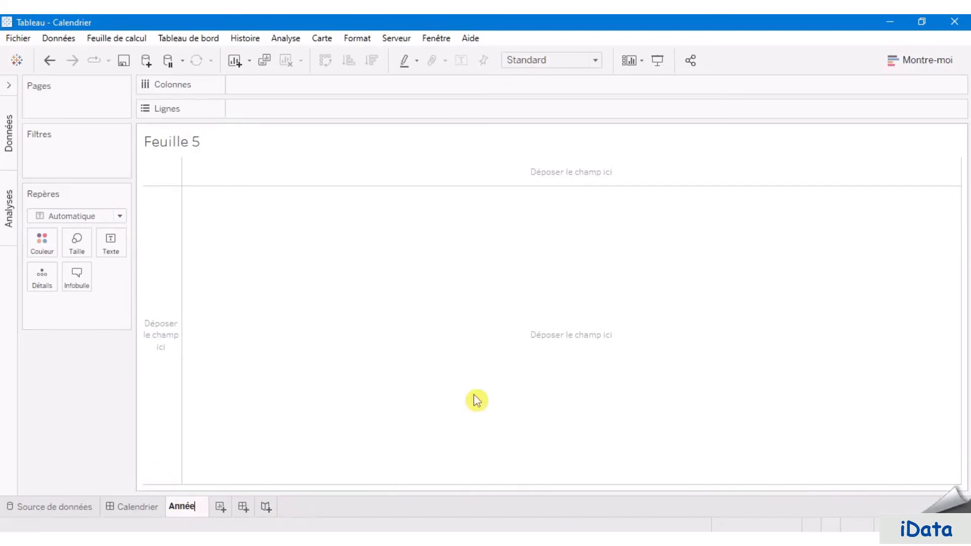
pyautogui.click(7, 87)
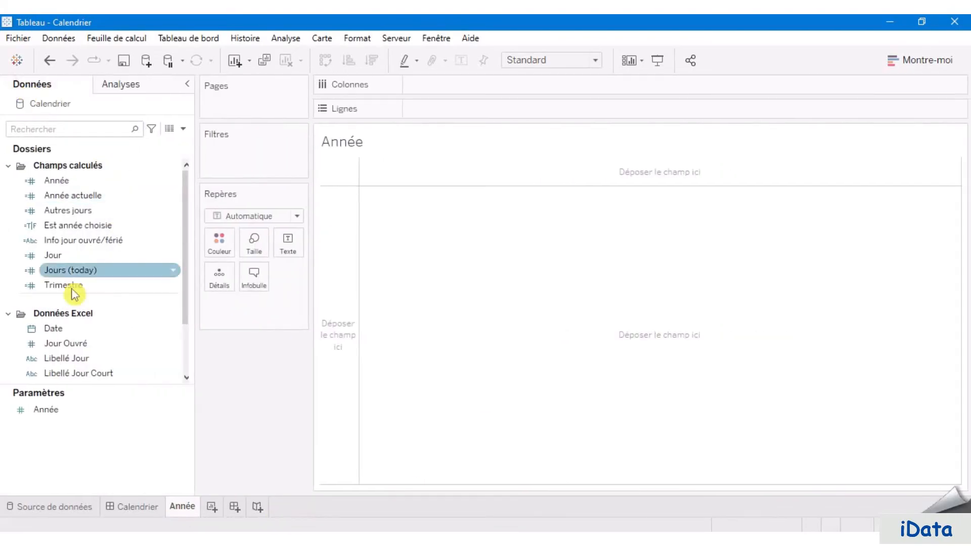
pyautogui.moveTo(71, 183); pyautogui.dragTo(288, 241)
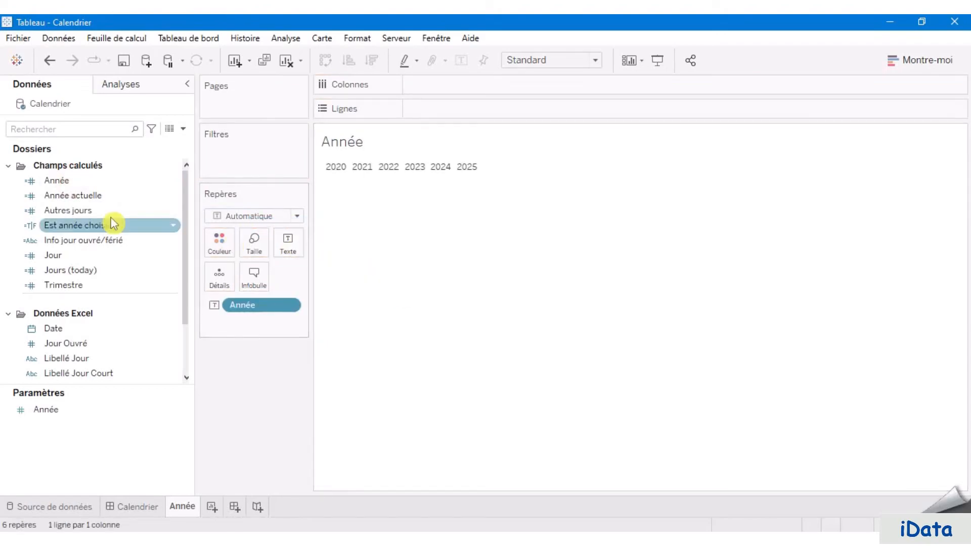
# Filter the Année sheet to Vrai on Est année choisie and hide the sheet title.
pyautogui.moveTo(101, 225); pyautogui.dragTo(264, 158)
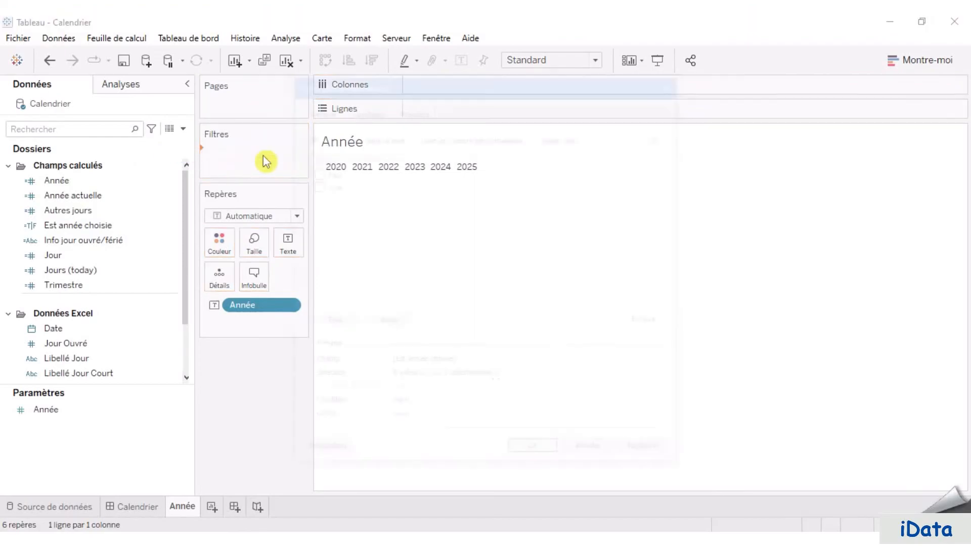
pyautogui.click(313, 185)
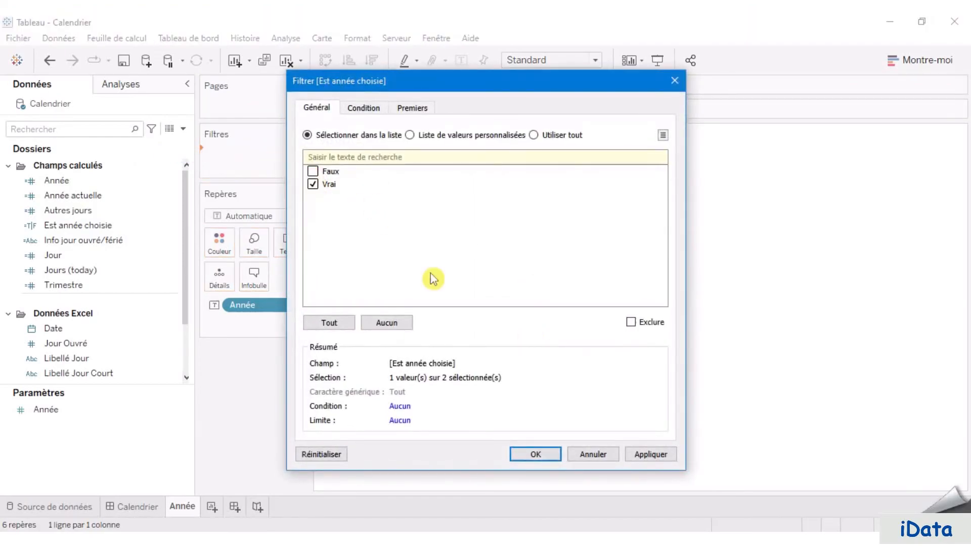
pyautogui.click(658, 455)
pyautogui.click(541, 454)
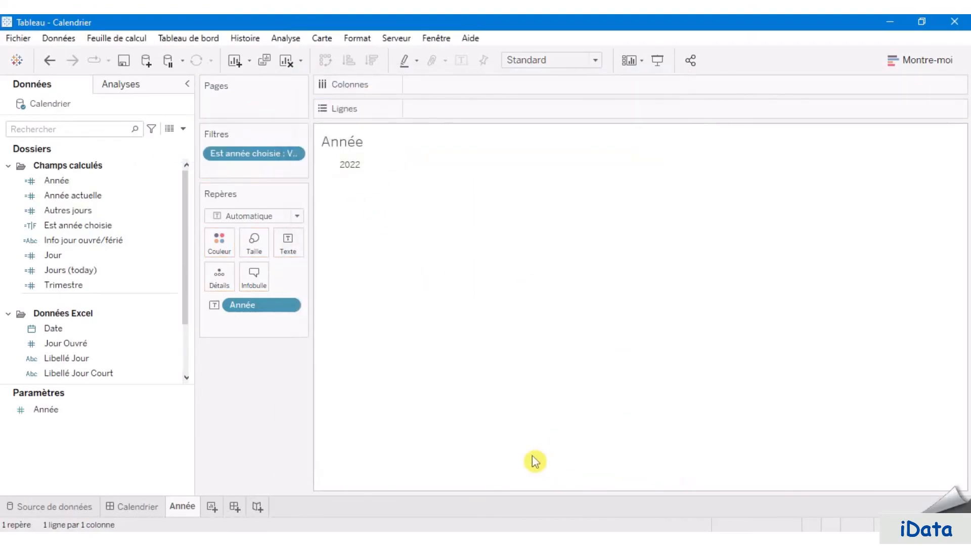
pyautogui.rightClick(347, 148)
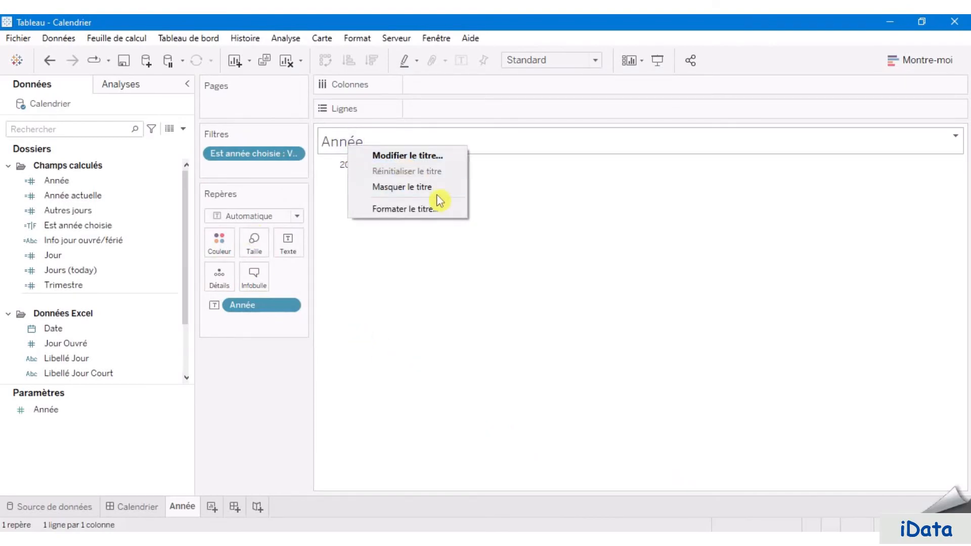
pyautogui.click(433, 188)
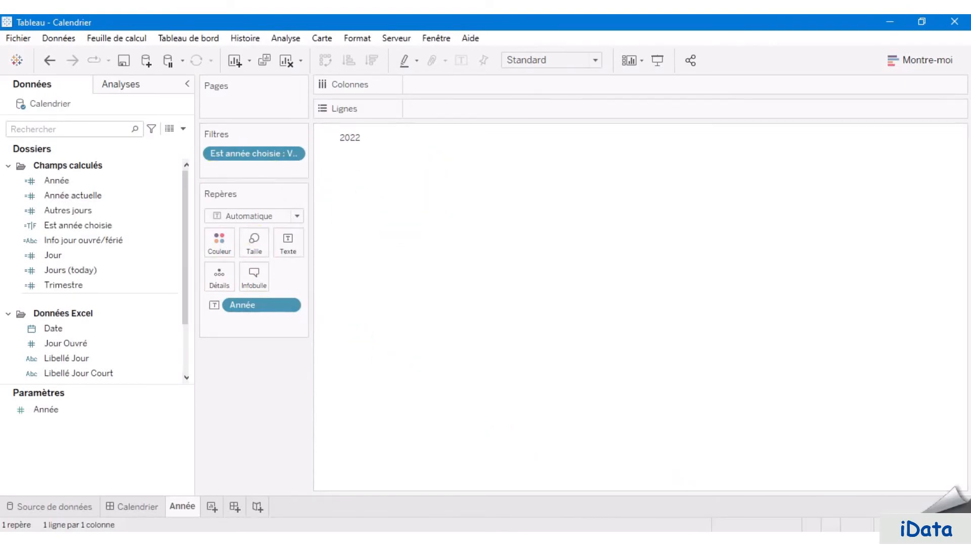
# Set the default worksheet font of the Année sheet to Tekton Pro.
pyautogui.click(357, 143)
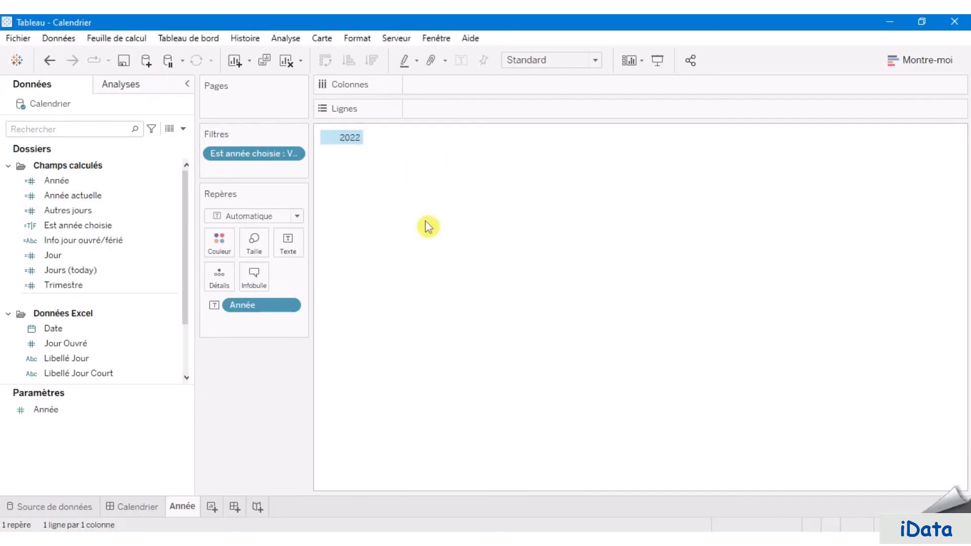
pyautogui.rightClick(357, 142)
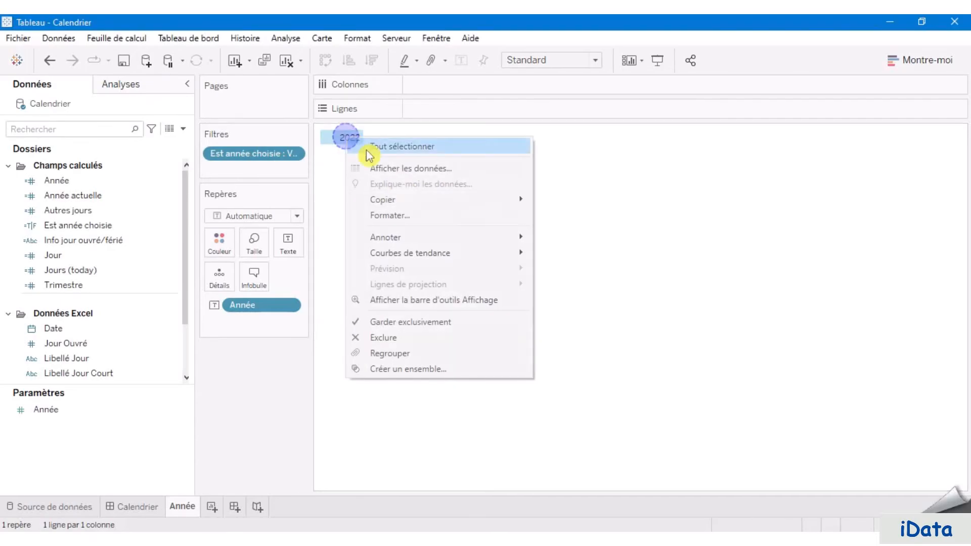
pyautogui.click(406, 216)
pyautogui.click(151, 192)
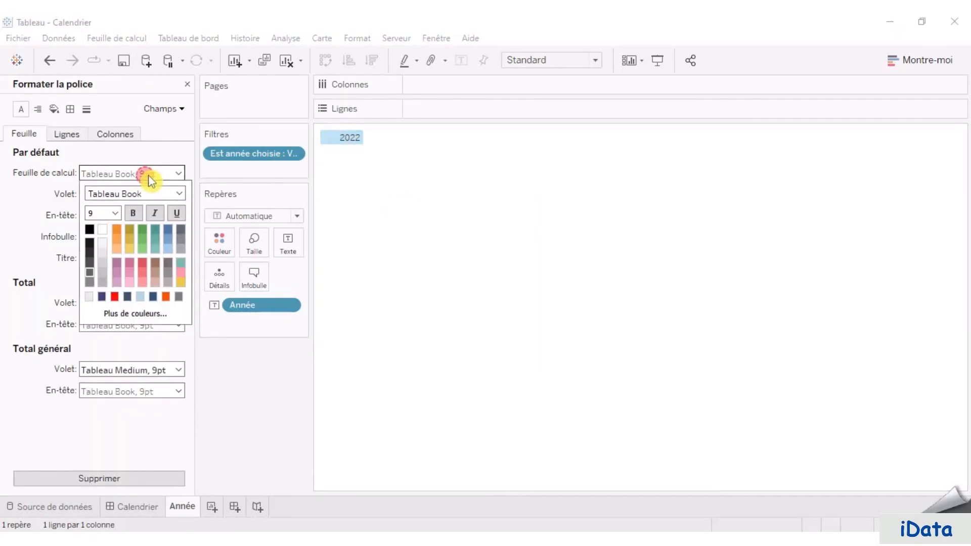
pyautogui.click(134, 192)
pyautogui.click(179, 193)
pyautogui.click(167, 272)
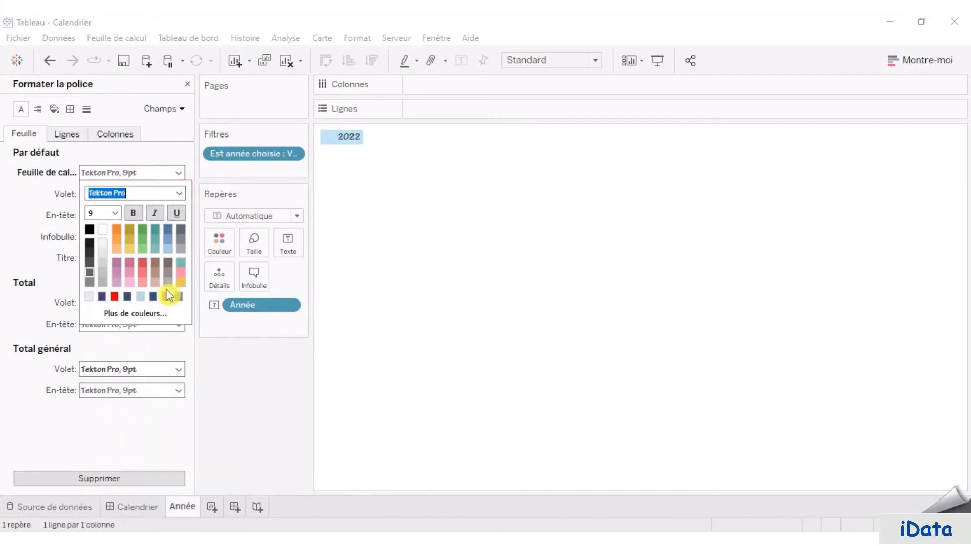
# Set the default font colour of the Année sheet to #404375.
pyautogui.click(147, 315)
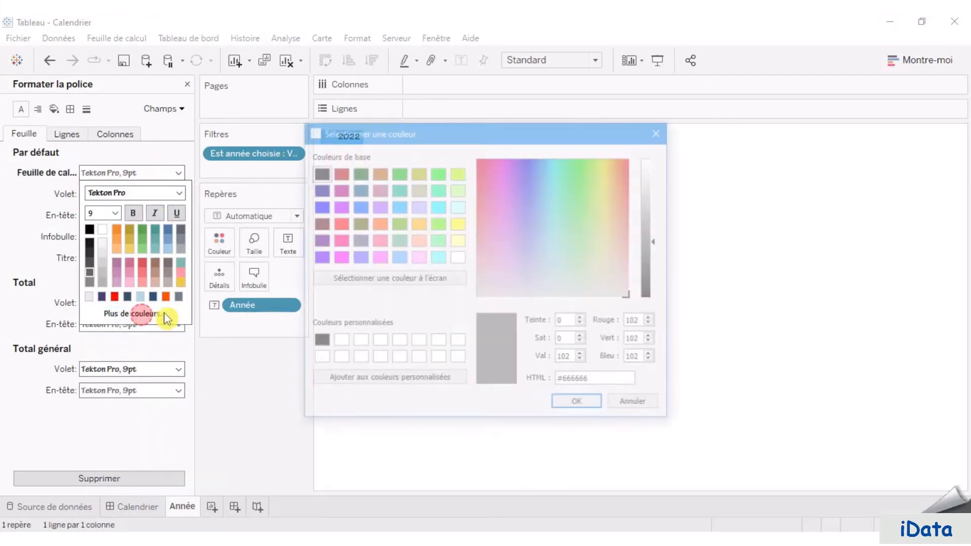
pyautogui.moveTo(599, 383); pyautogui.dragTo(522, 377)
pyautogui.hotkey('ctrl', 'v')
pyautogui.click(599, 406)
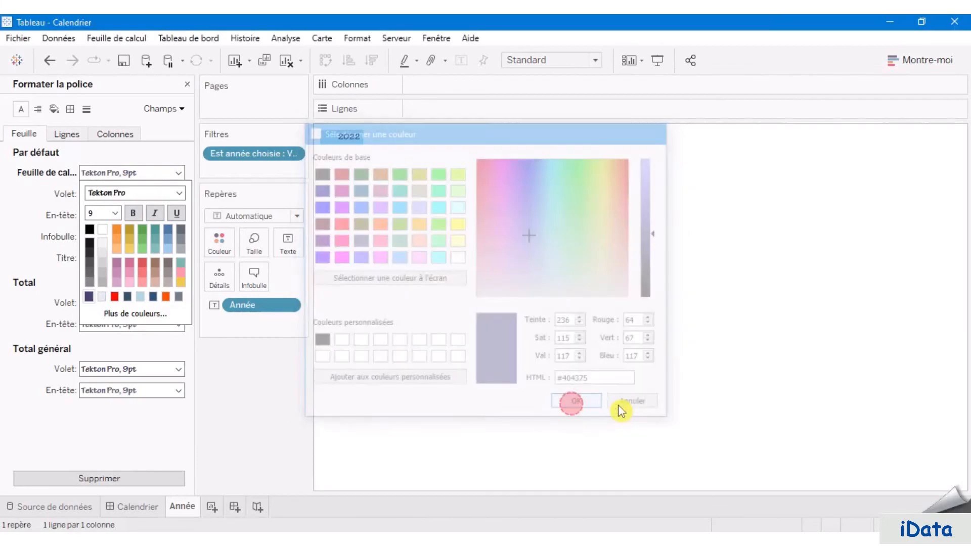
pyautogui.click(245, 217)
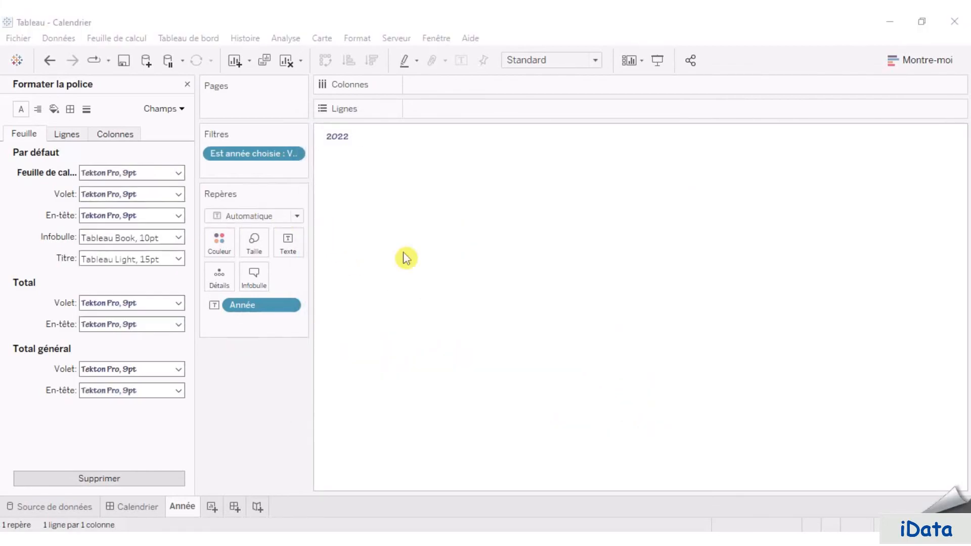
# Set the worksheet shading of the Année sheet to #e6ecf0.
pyautogui.click(333, 138)
pyautogui.rightClick(334, 137)
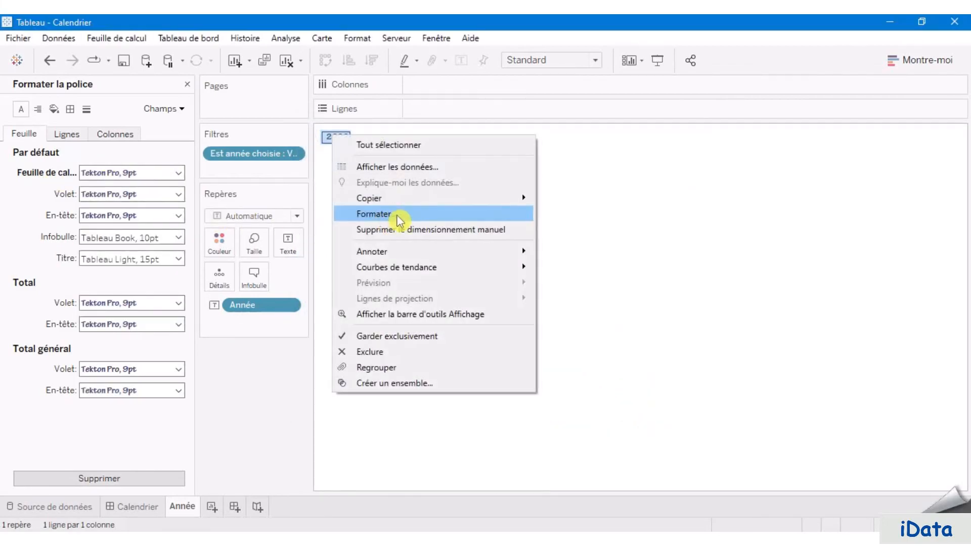
pyautogui.click(398, 214)
pyautogui.click(54, 110)
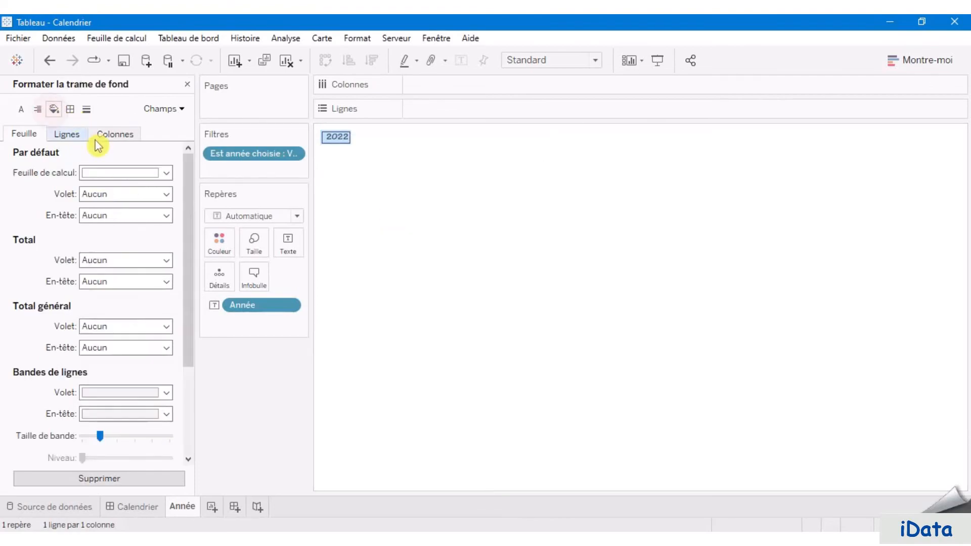
pyautogui.click(166, 172)
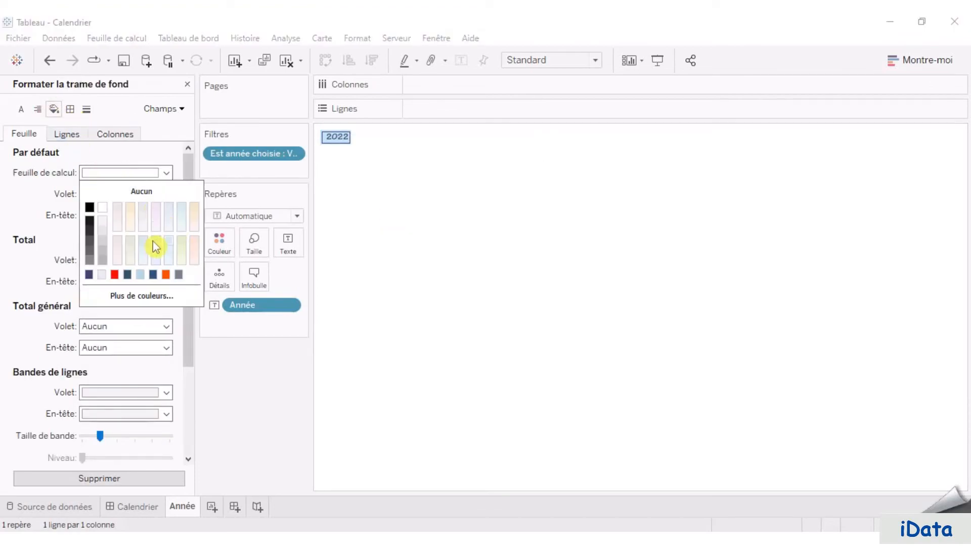
pyautogui.click(151, 298)
pyautogui.doubleClick(607, 383)
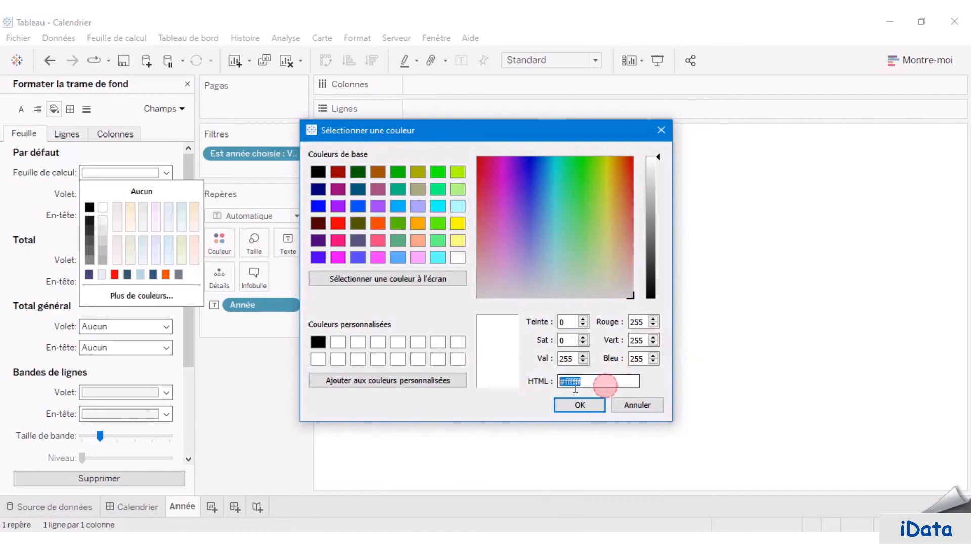
pyautogui.write('#e6ecf0')
pyautogui.click(579, 405)
pyautogui.click(394, 246)
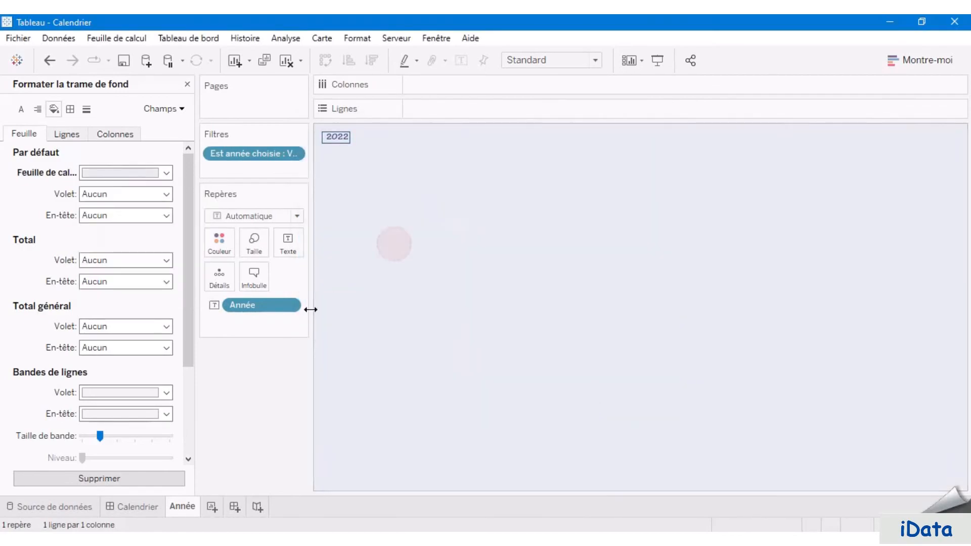
# Add the Année sheet to the Calendrier dashboard as a floating object over the first quarter.
pyautogui.click(134, 513)
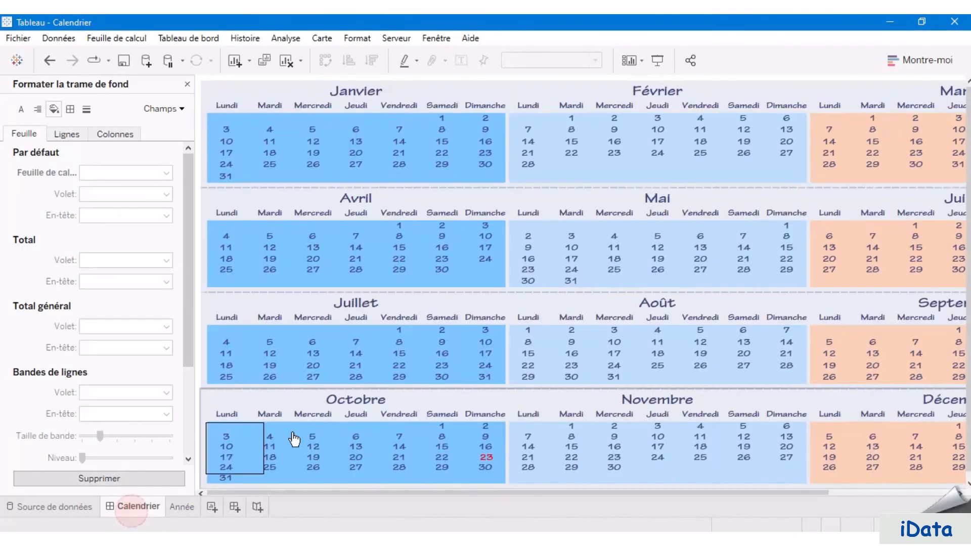
pyautogui.click(189, 85)
pyautogui.moveTo(52, 247)
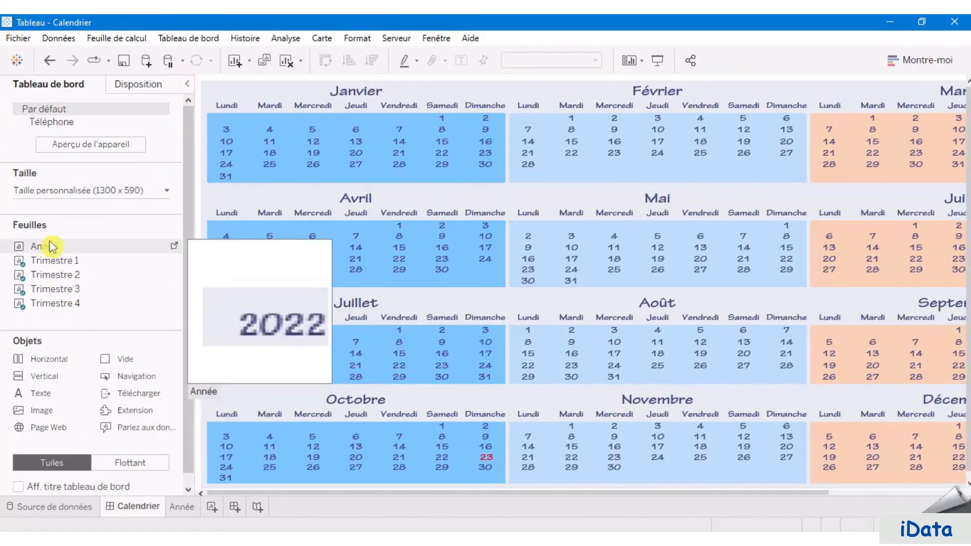
pyautogui.moveTo(45, 248)
pyautogui.mouseDown()
pyautogui.moveTo(297, 107)
pyautogui.moveTo(339, 158)
pyautogui.mouseUp()
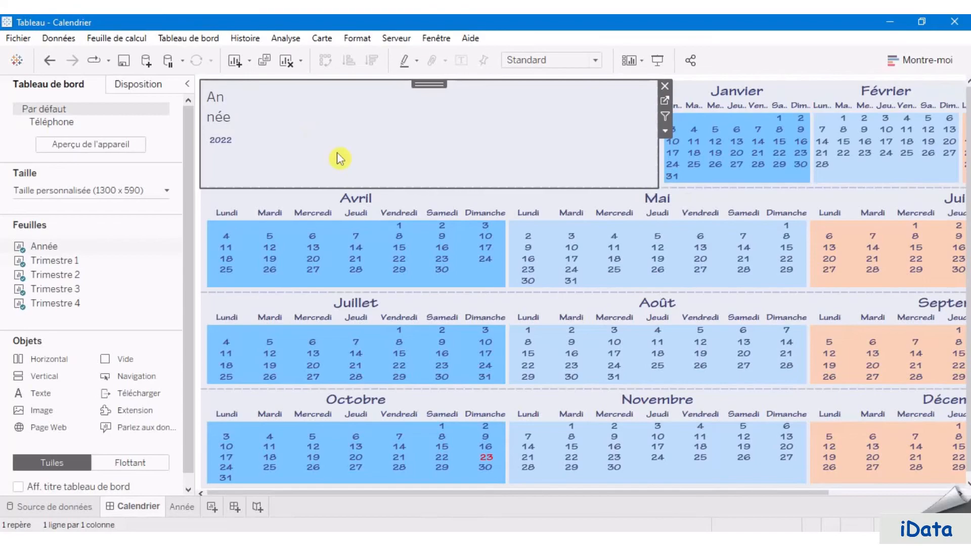
pyautogui.click(665, 131)
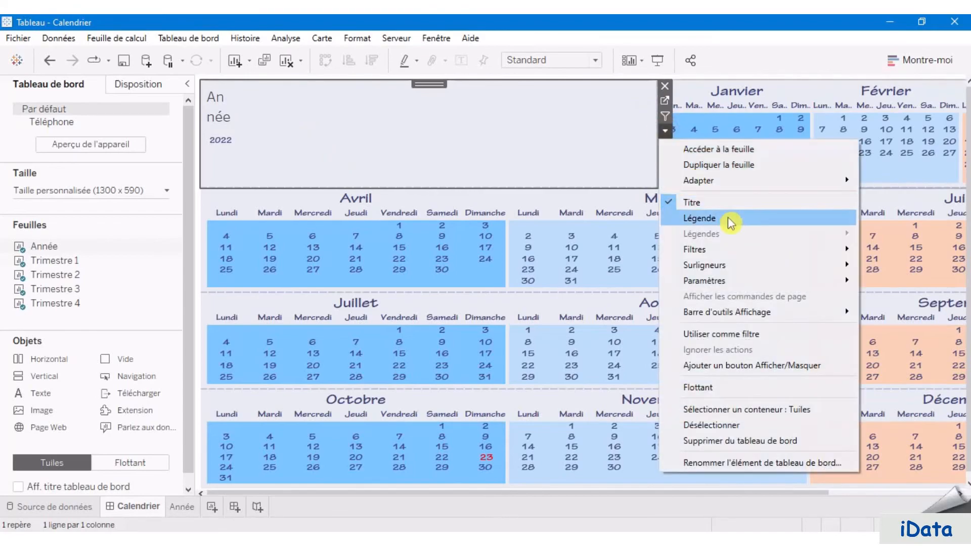
pyautogui.click(710, 388)
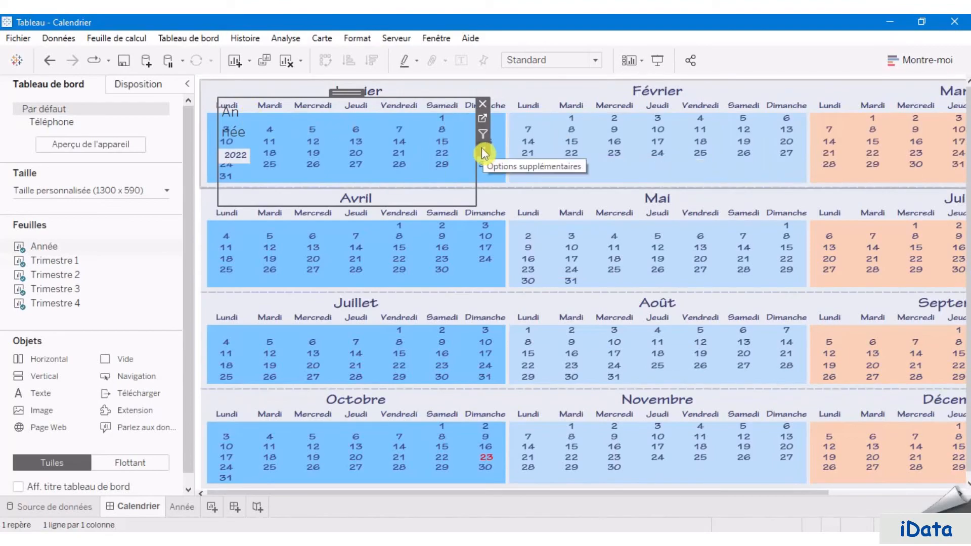
# Hide the floating Année sheet's title, shrink it to the year's height and place it in the dashboard's upper-left corner.
pyautogui.click(481, 148)
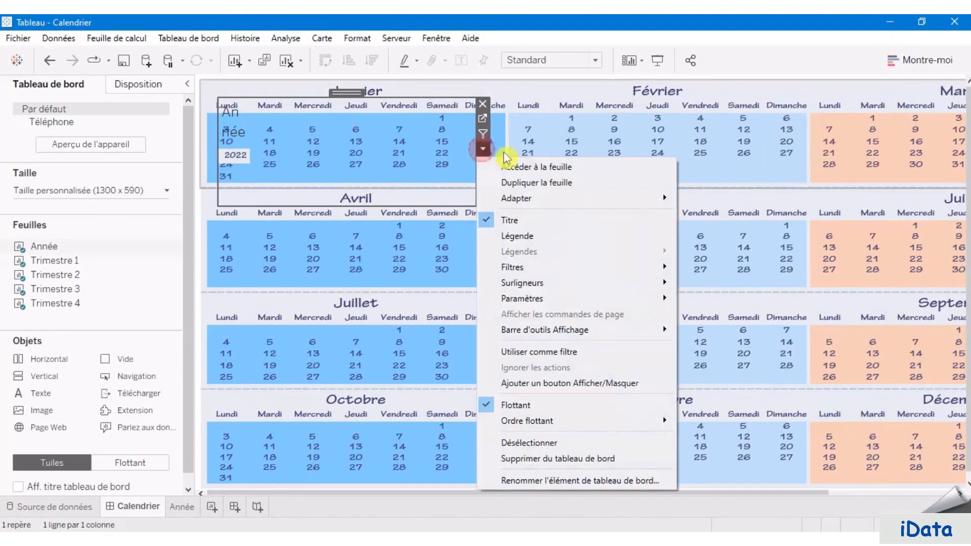
pyautogui.click(531, 218)
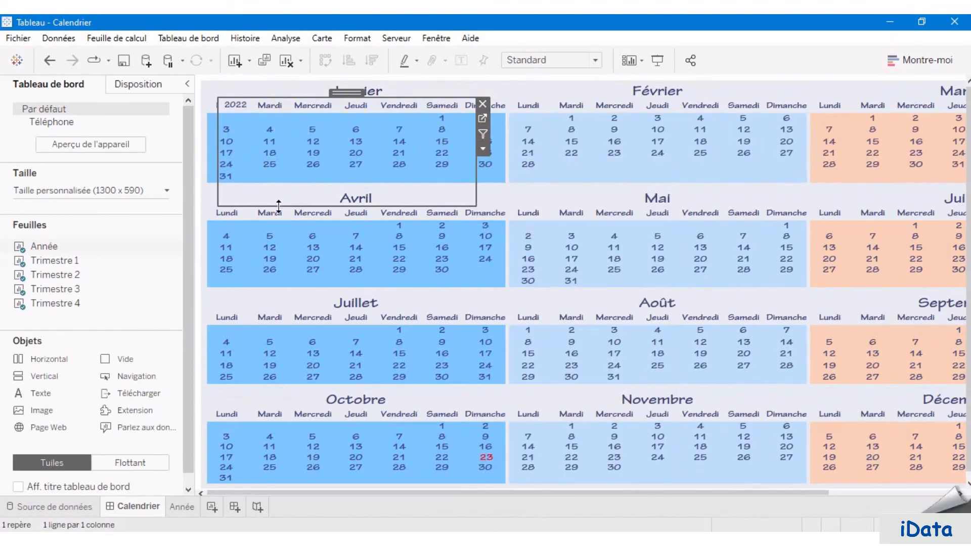
pyautogui.moveTo(278, 207); pyautogui.dragTo(284, 116)
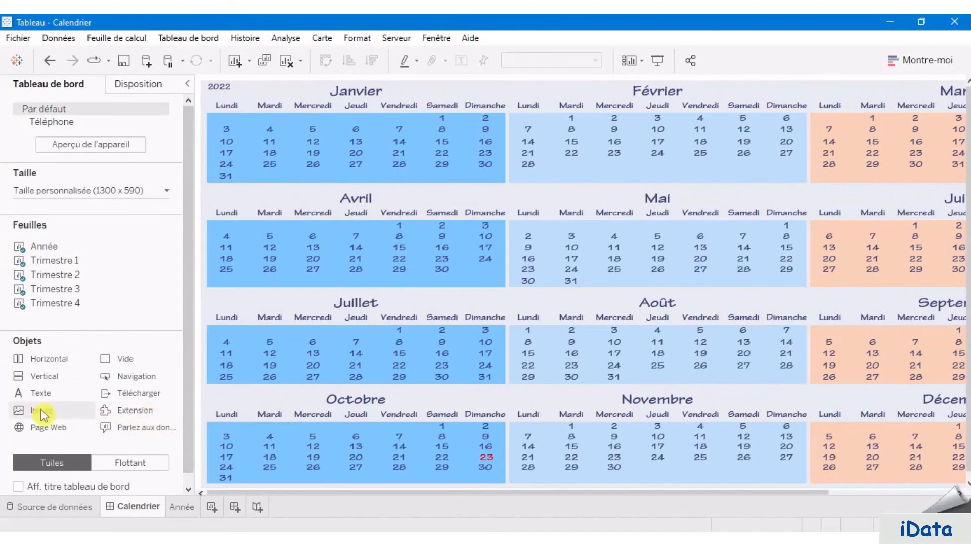
# Insert a floating image on the dashboard using the pngtree-border-dialog bubble PNG, with both Ajuster l'image and Centrer l'image enabled.
pyautogui.click(135, 463)
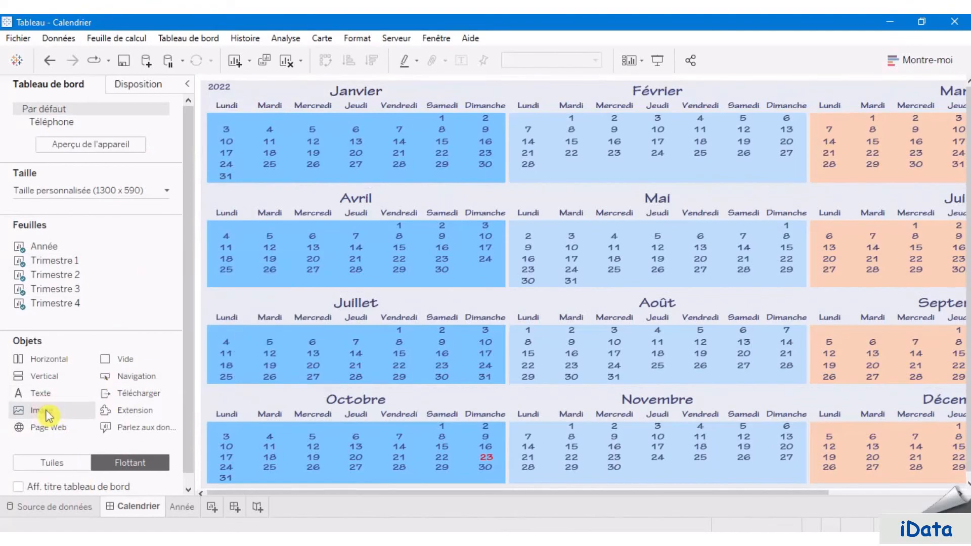
pyautogui.moveTo(75, 401); pyautogui.dragTo(286, 117)
pyautogui.click(564, 188)
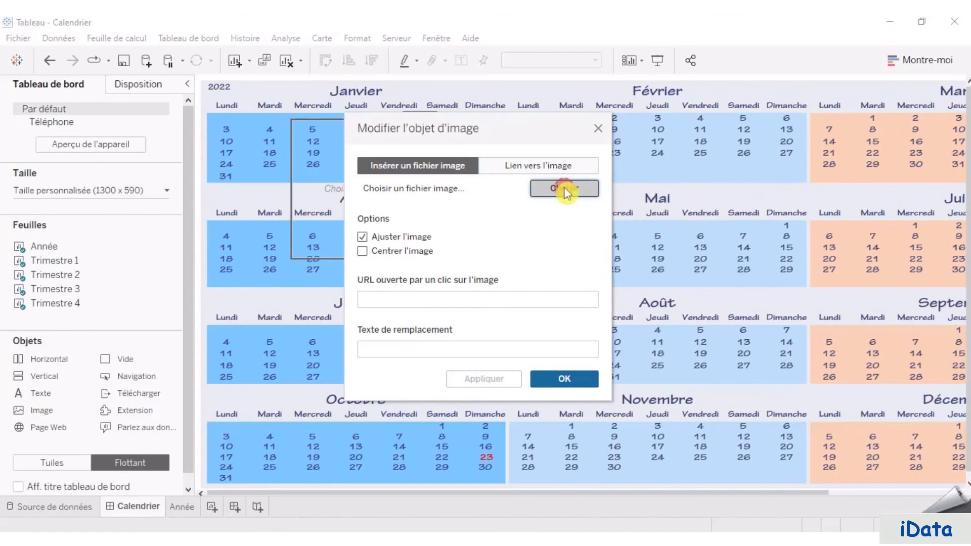
pyautogui.scroll(-5, 542, 184)
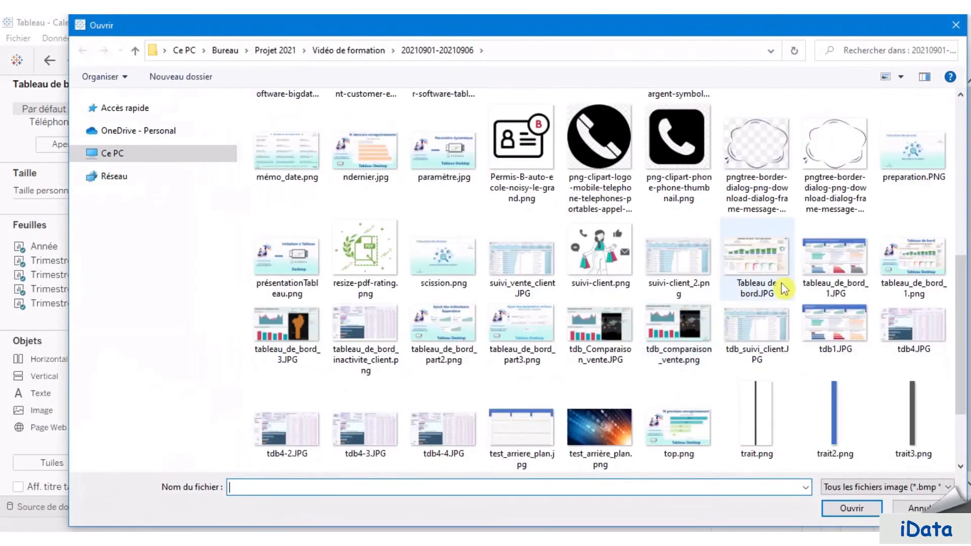
pyautogui.click(842, 157)
pyautogui.doubleClick(841, 158)
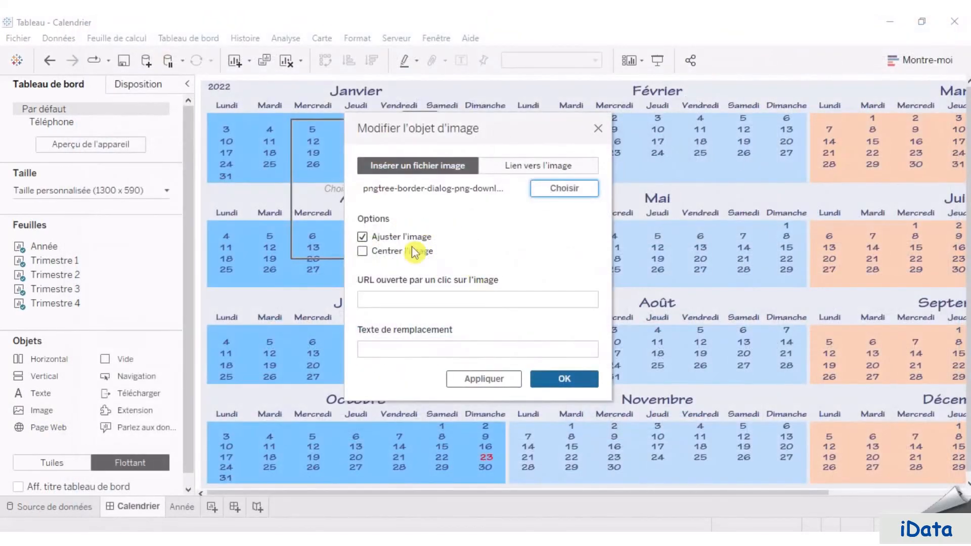
pyautogui.click(372, 251)
pyautogui.click(511, 374)
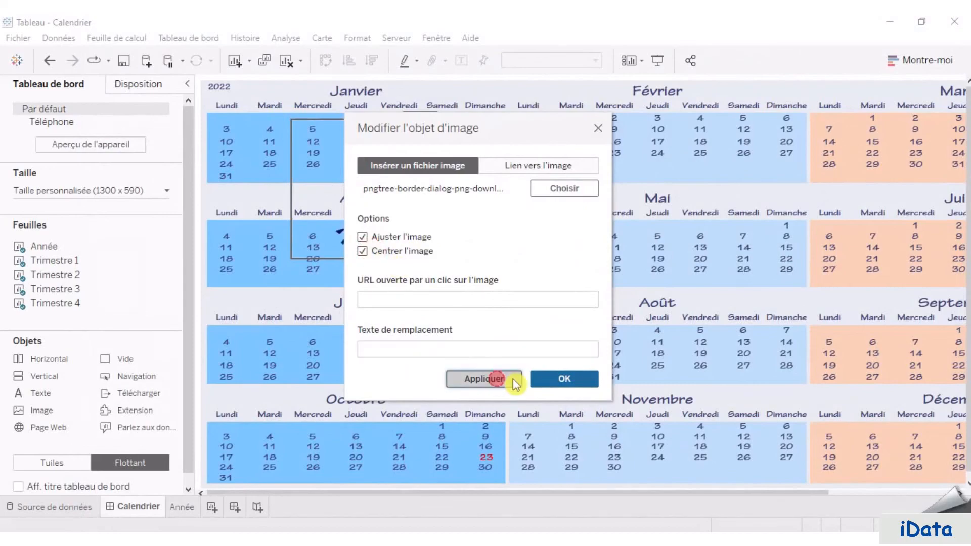
pyautogui.click(581, 381)
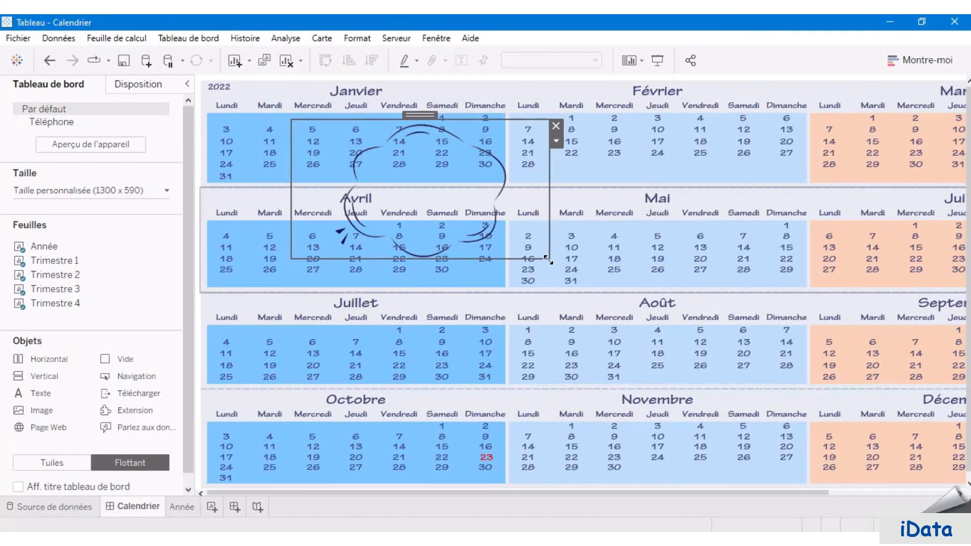
# Shrink the bubble image to frame the year in the dashboard's upper-left corner and save the workbook.
pyautogui.moveTo(548, 260); pyautogui.dragTo(348, 173)
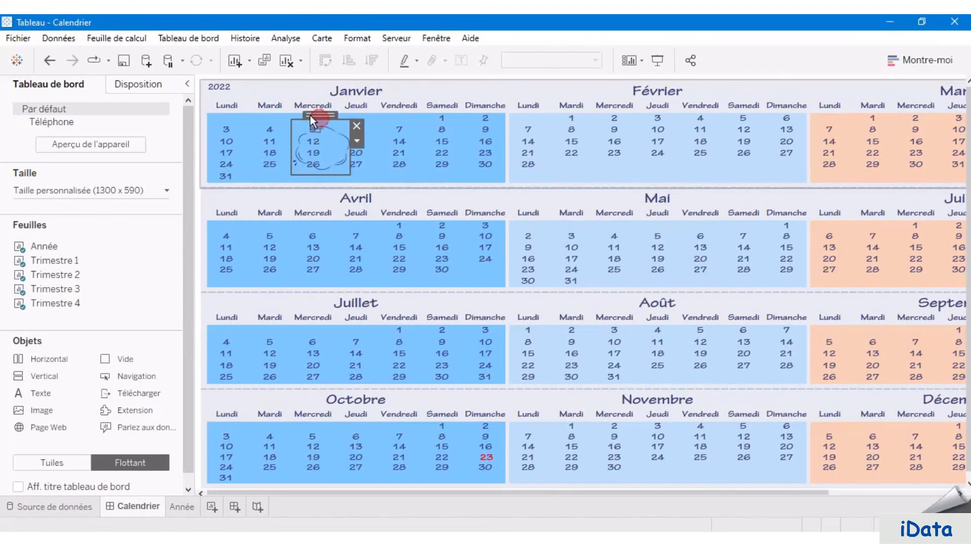
pyautogui.moveTo(311, 115); pyautogui.dragTo(228, 75)
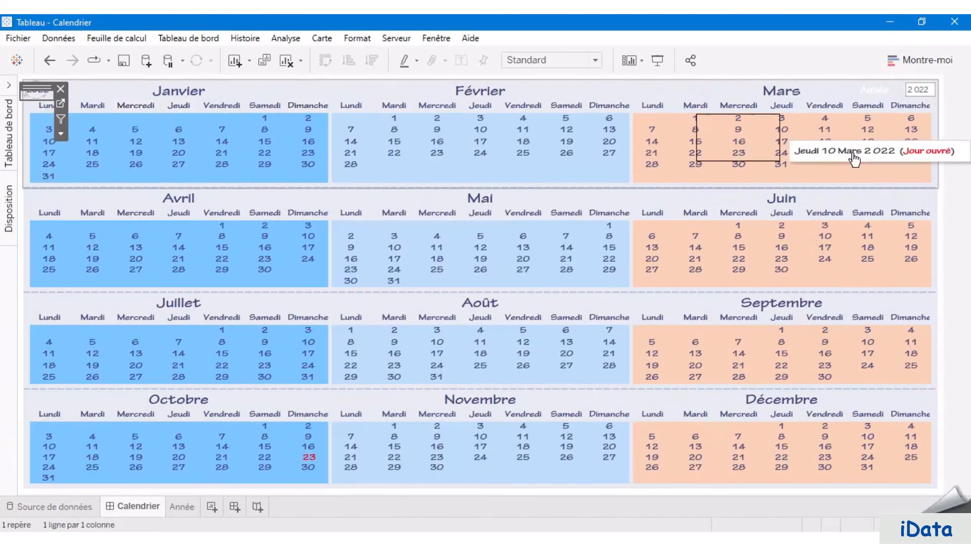
pyautogui.click(123, 60)
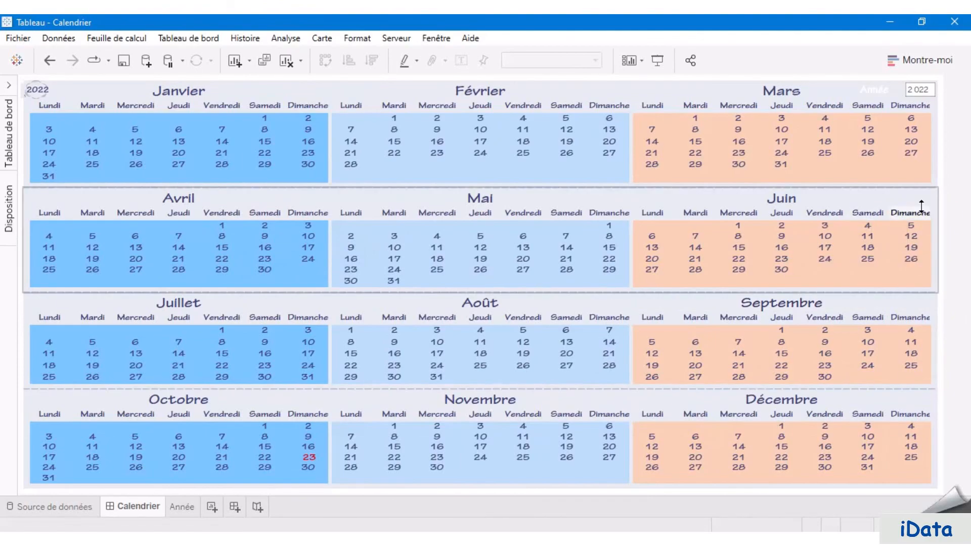
pyautogui.click(929, 89)
pyautogui.moveTo(929, 94); pyautogui.dragTo(899, 95)
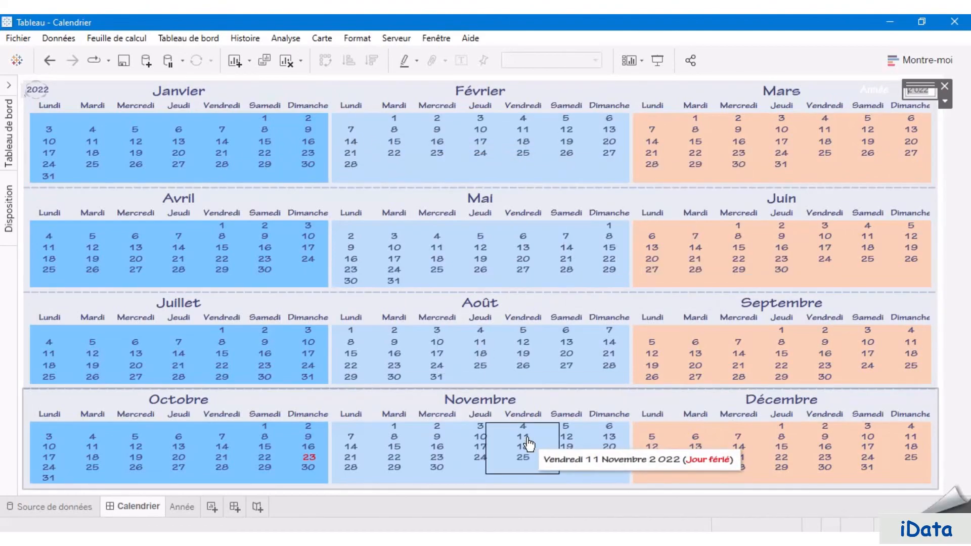
# Switch to Calendrier.xlsx in Excel and look through the Date column of the Calendrier sheet, starting from cell C2.
pyautogui.click(405, 538)
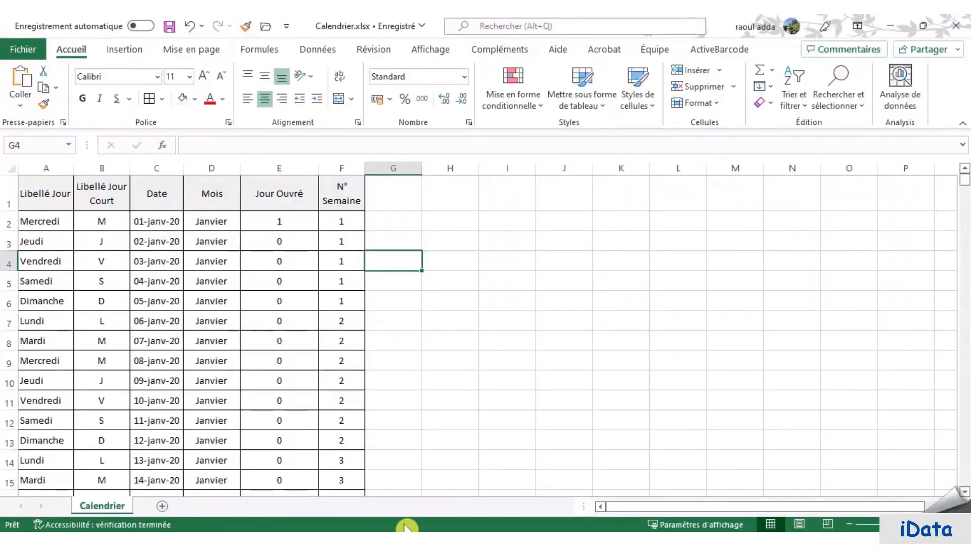
pyautogui.click(162, 208)
pyautogui.scroll(-8, 162, 243)
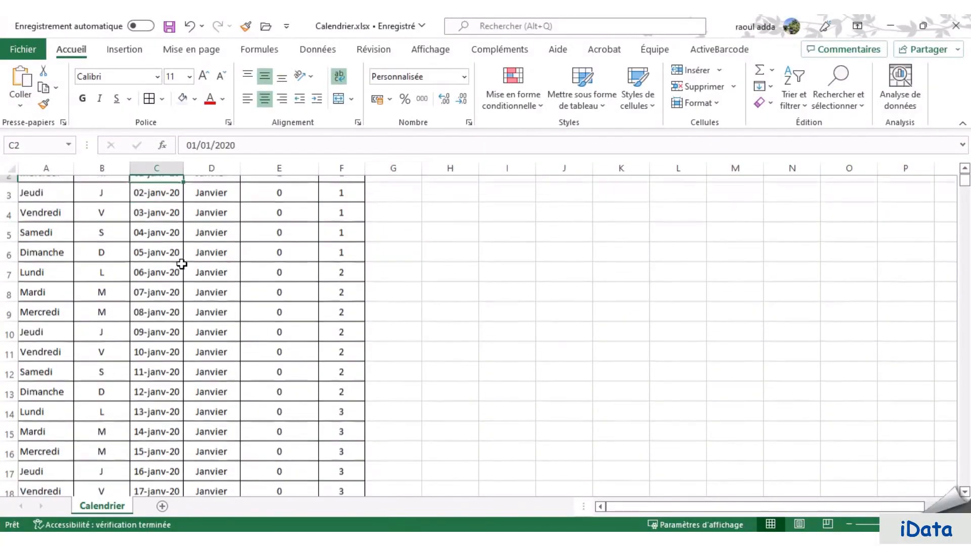
pyautogui.scroll(-20, 181, 263)
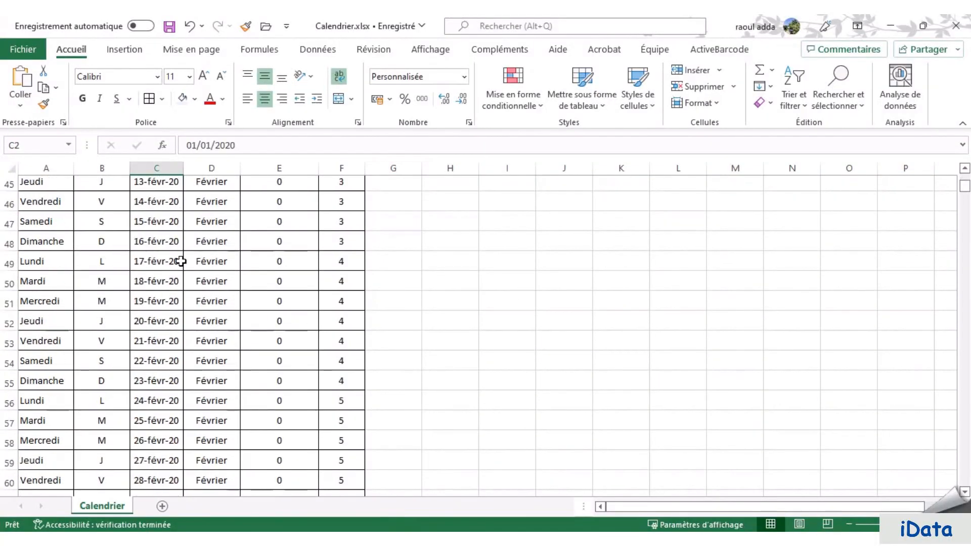